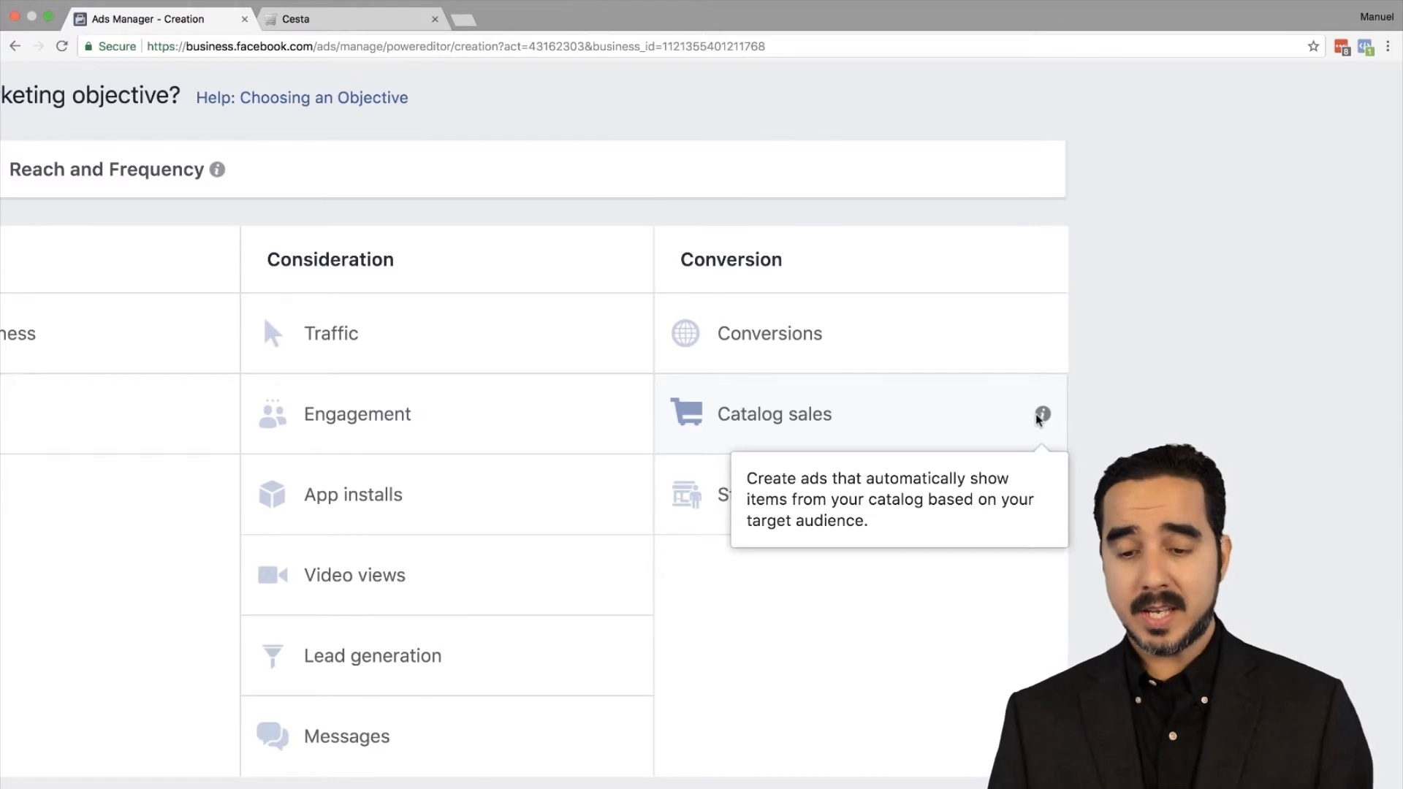
# Step: Choose Catalog sales as the campaign objective
pyautogui.scroll(-2, 1036, 420)
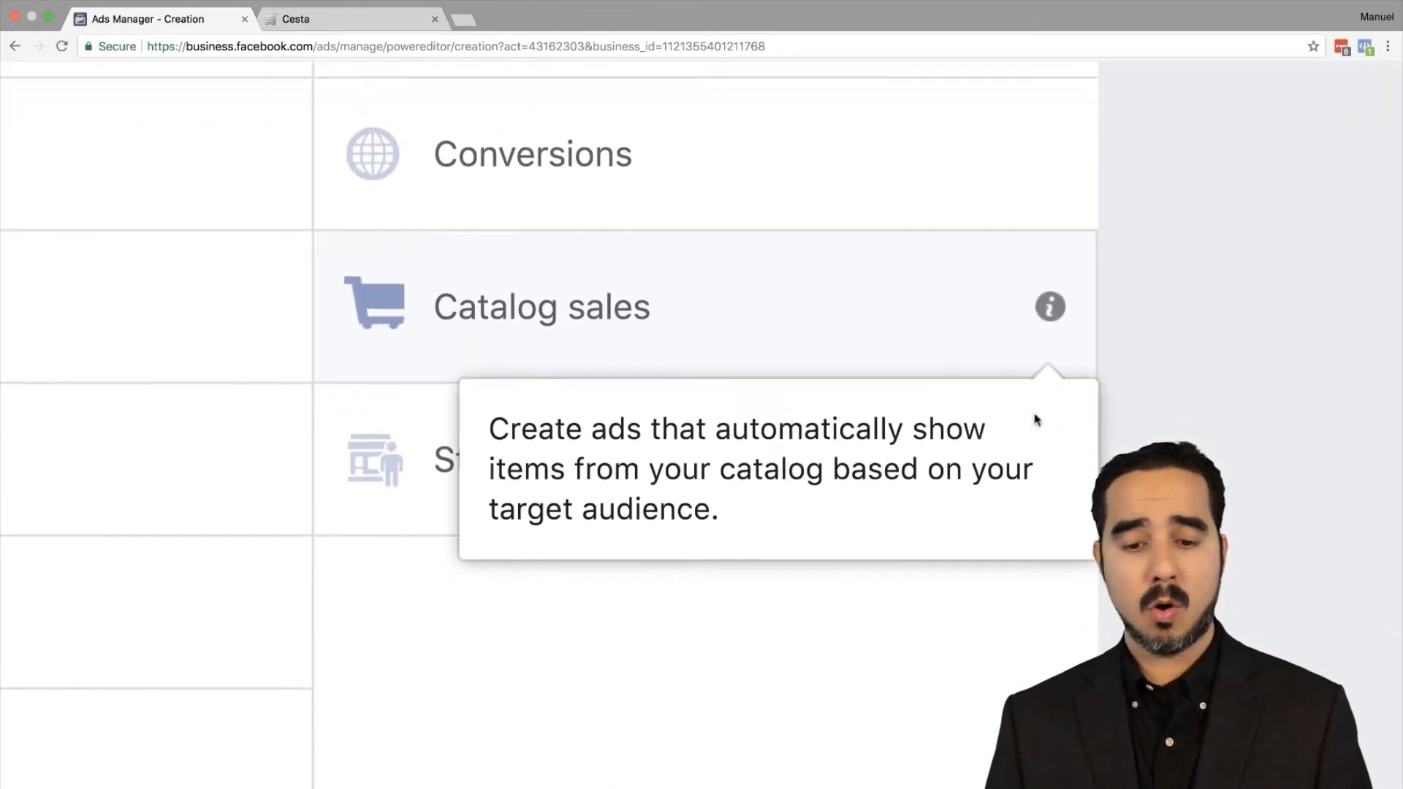
pyautogui.scroll(-2, 1037, 420)
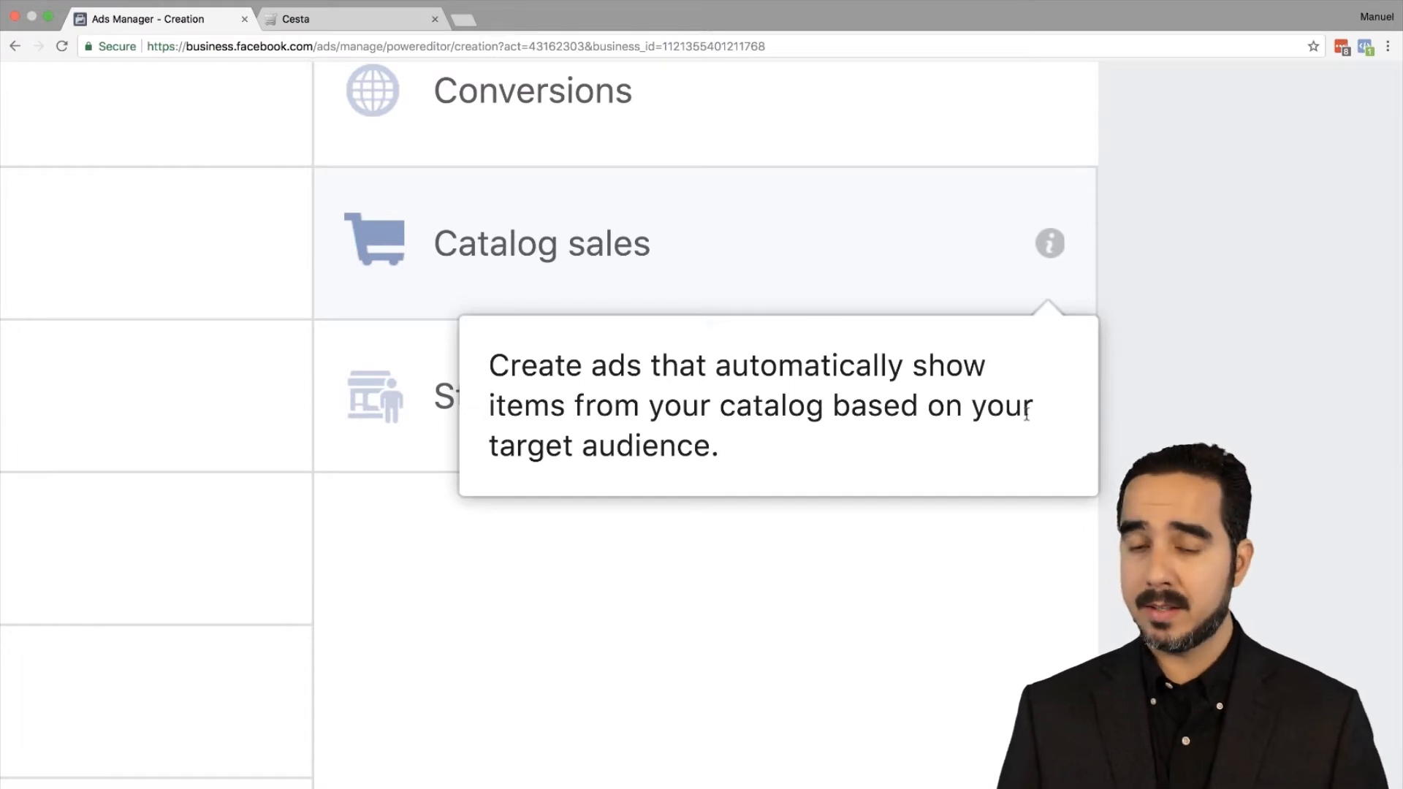
pyautogui.scroll(-5, 1027, 414)
pyautogui.click(759, 313)
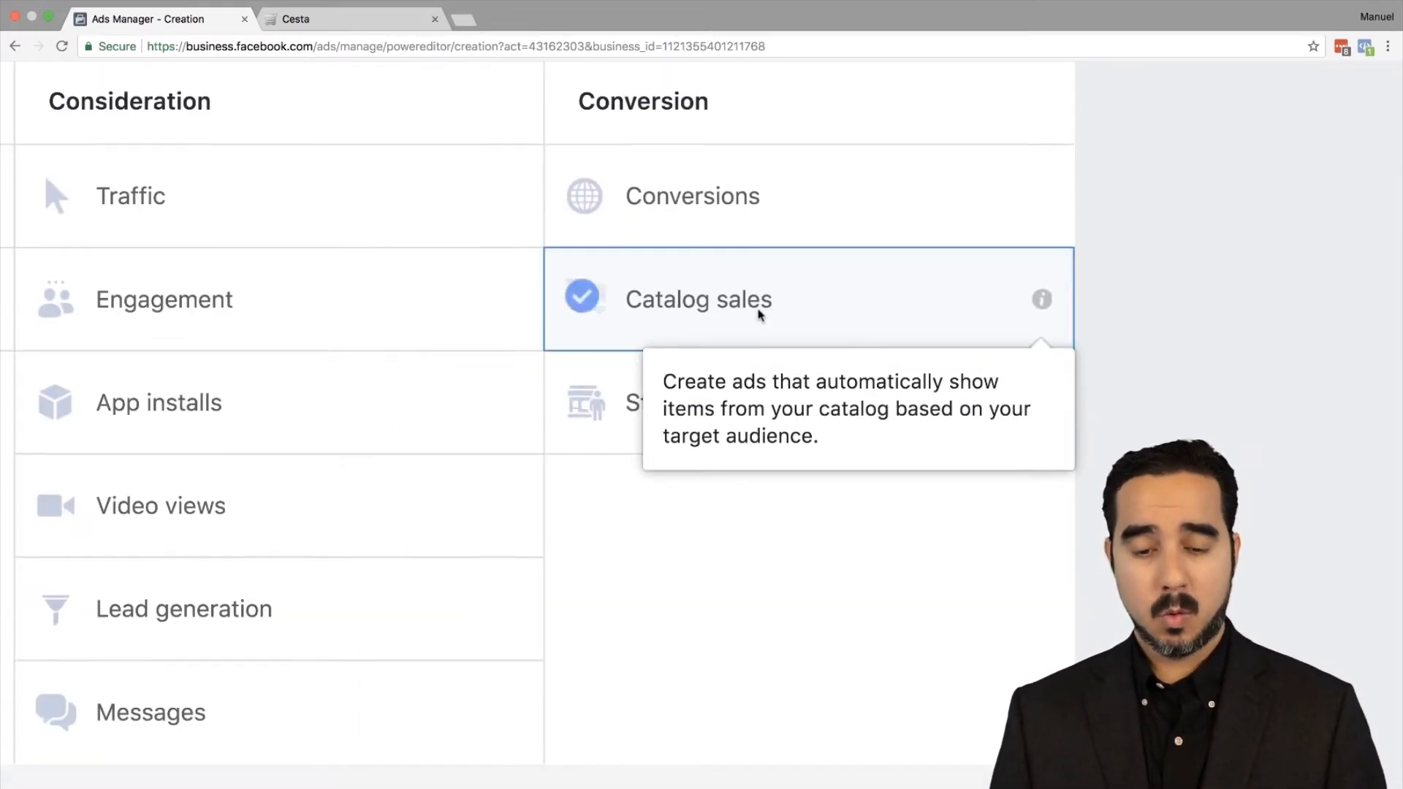
# Step: Select RelaxSlim Products as the campaign's catalog
pyautogui.scroll(-3, 470, 497)
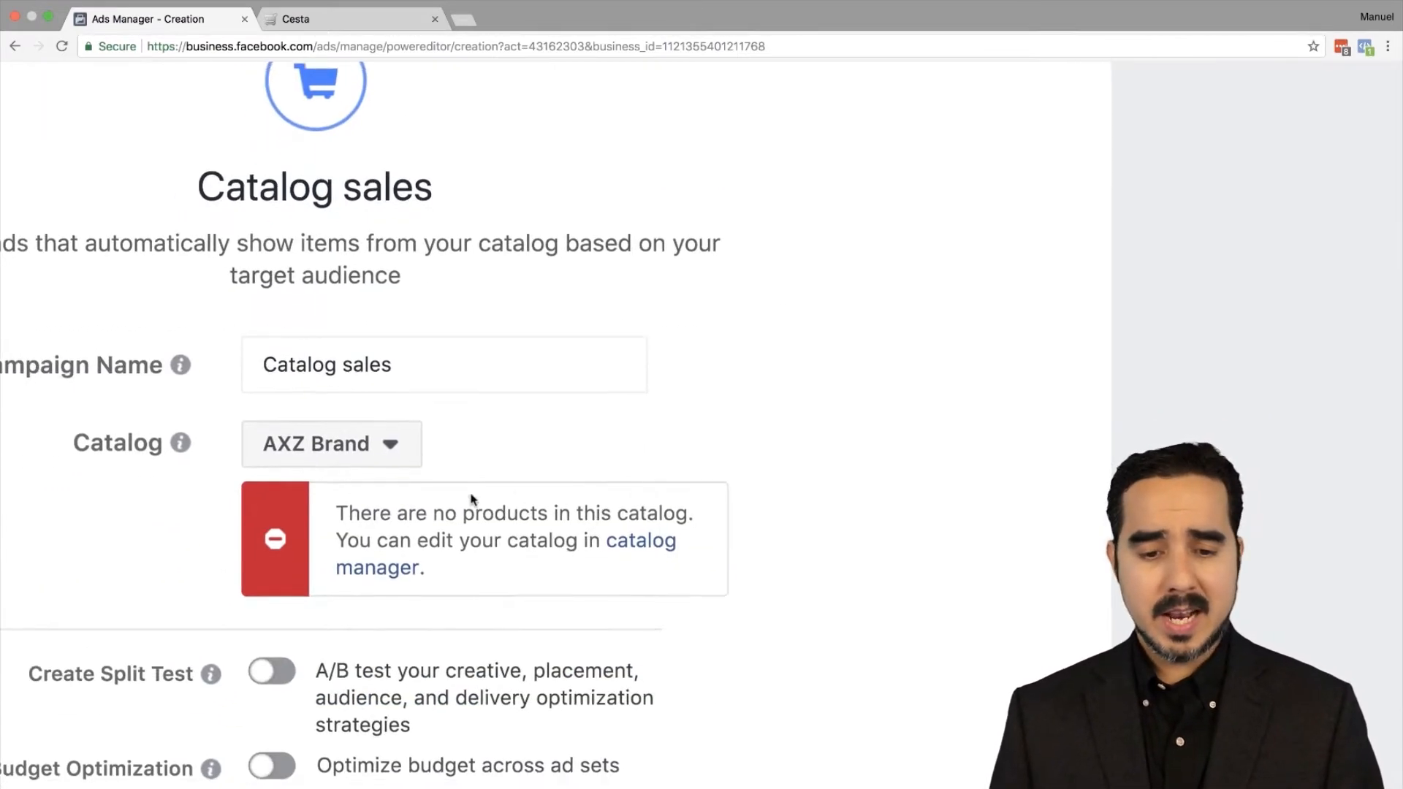
pyautogui.hscroll(-5, 472, 499)
pyautogui.scroll(-2, 471, 497)
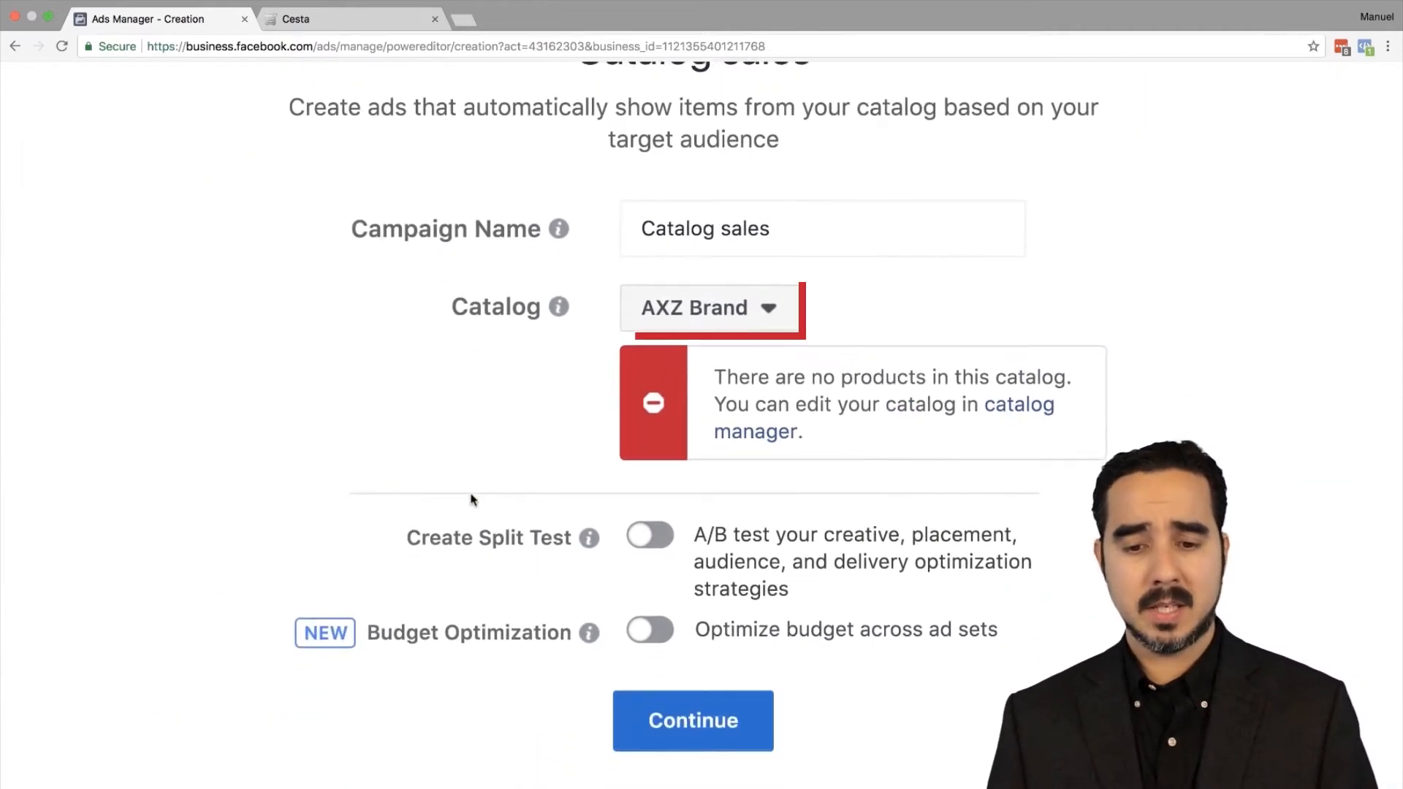
pyautogui.click(752, 311)
pyautogui.scroll(-3, 797, 530)
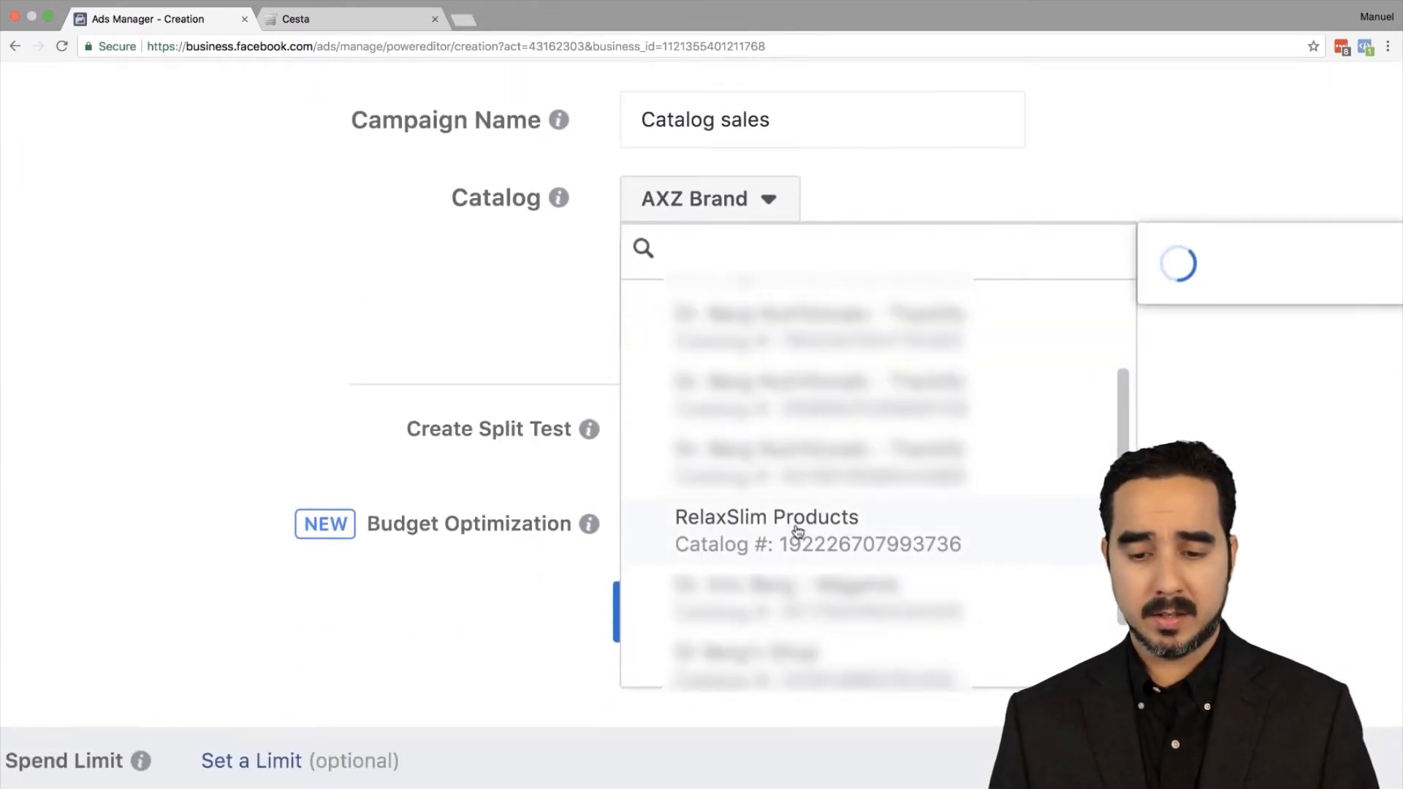
pyautogui.click(796, 530)
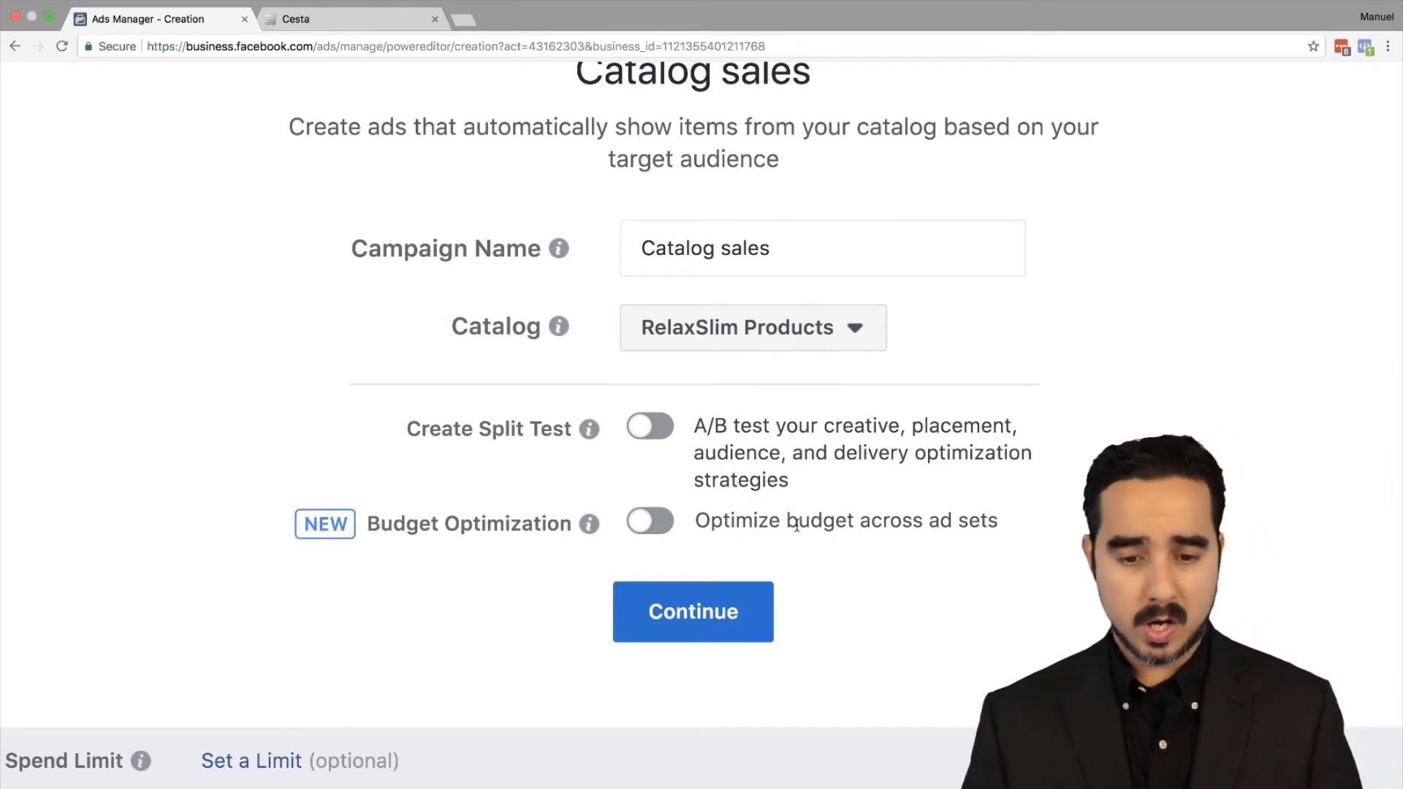
# Step: Continue to the ad set setup and choose All Products as the product set
pyautogui.click(657, 612)
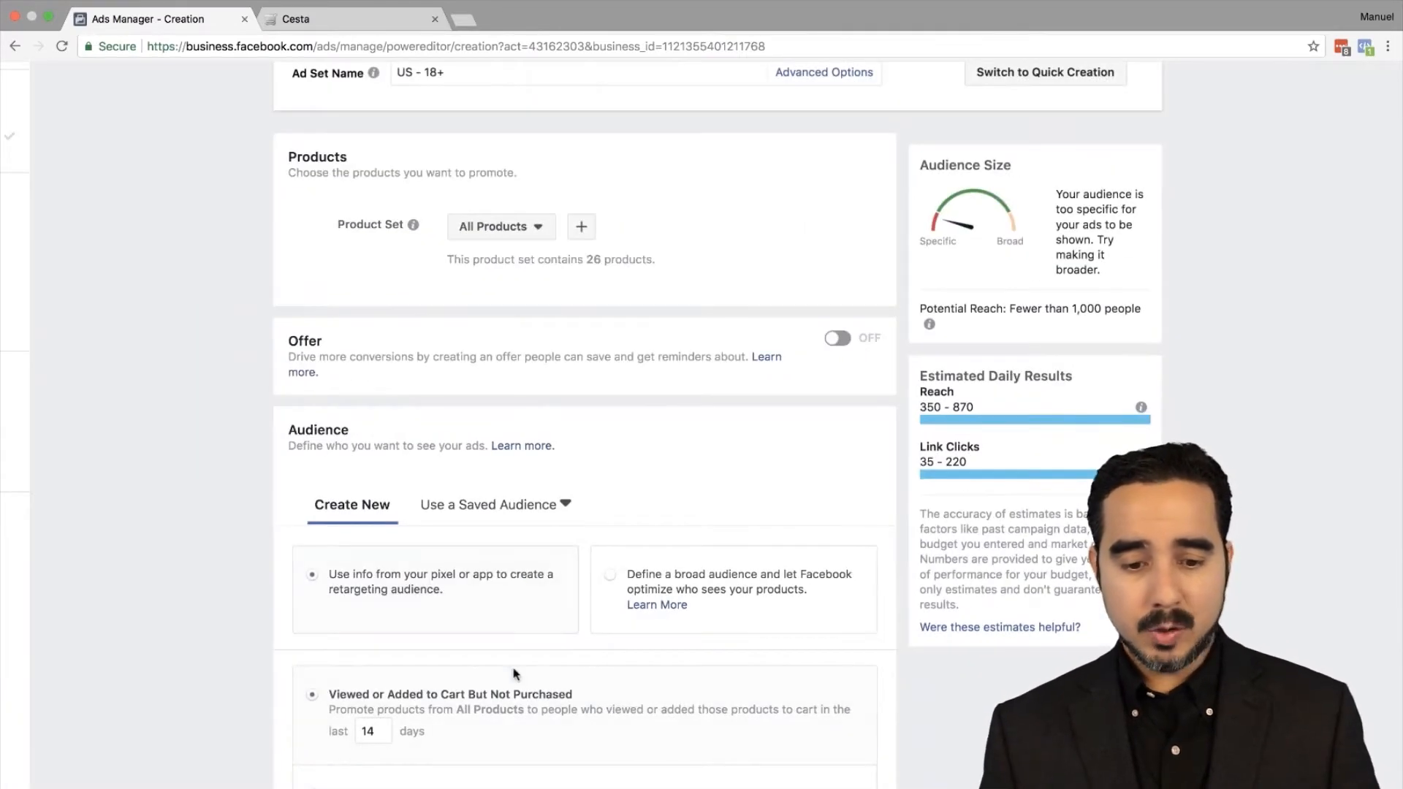
pyautogui.scroll(-2, 514, 675)
pyautogui.scroll(2, 514, 675)
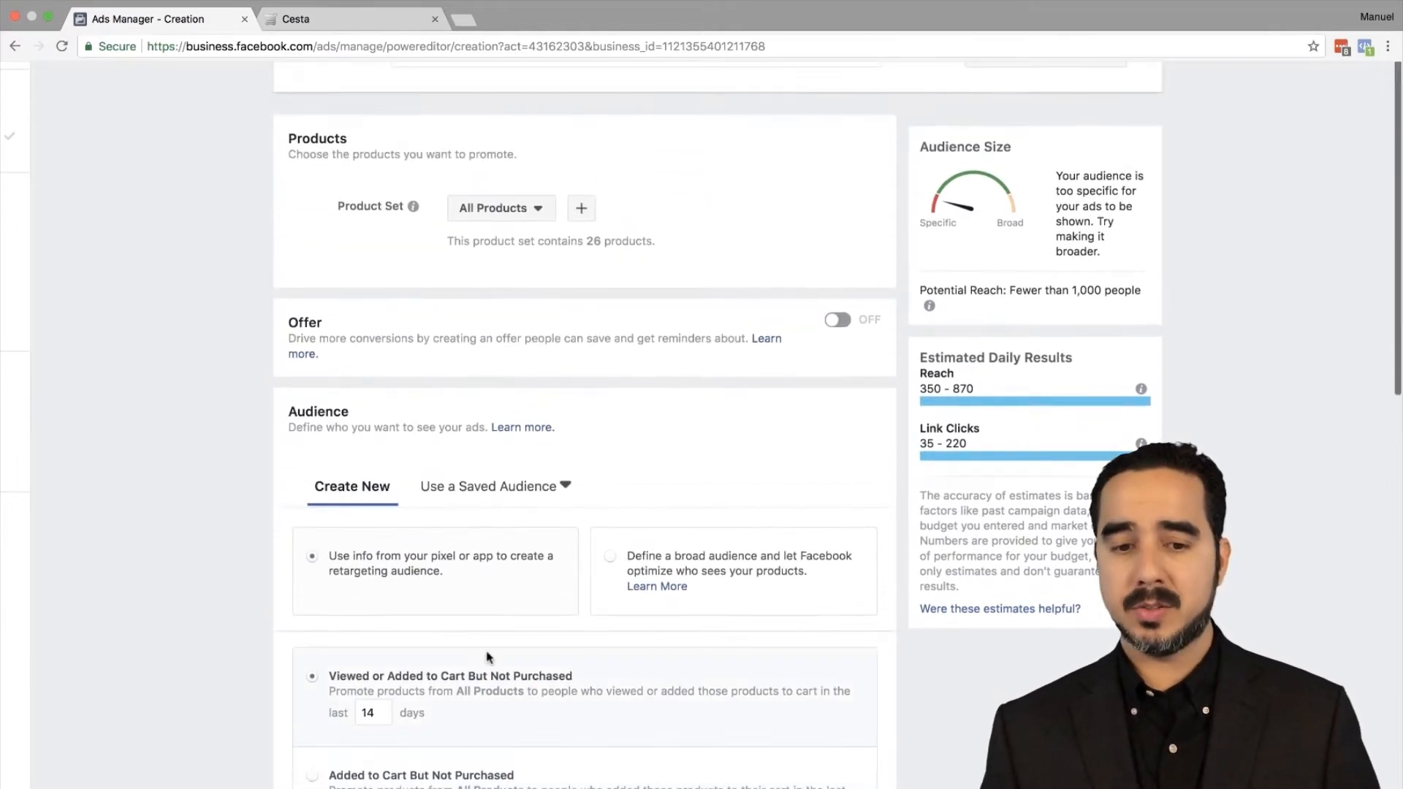
pyautogui.scroll(5, 441, 528)
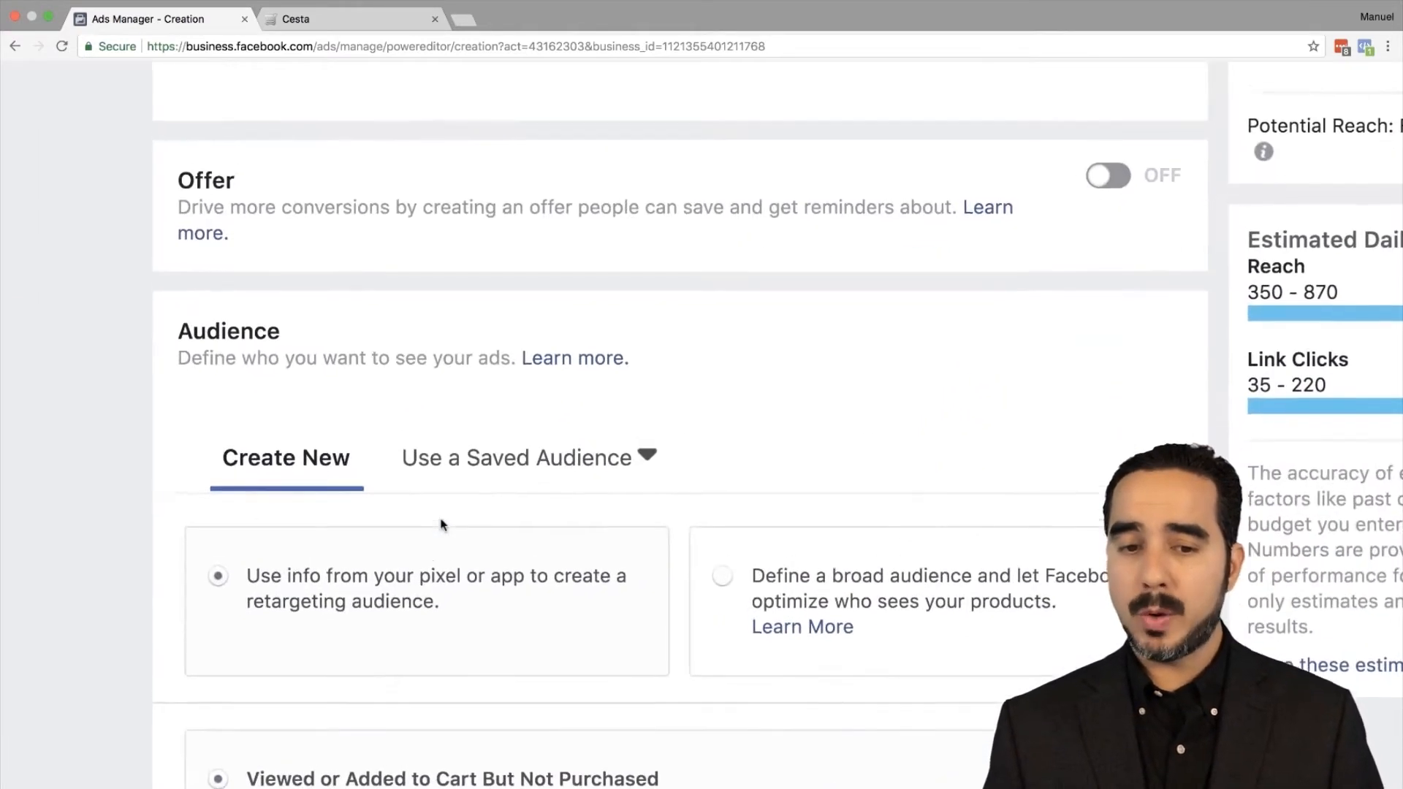
pyautogui.scroll(2, 441, 525)
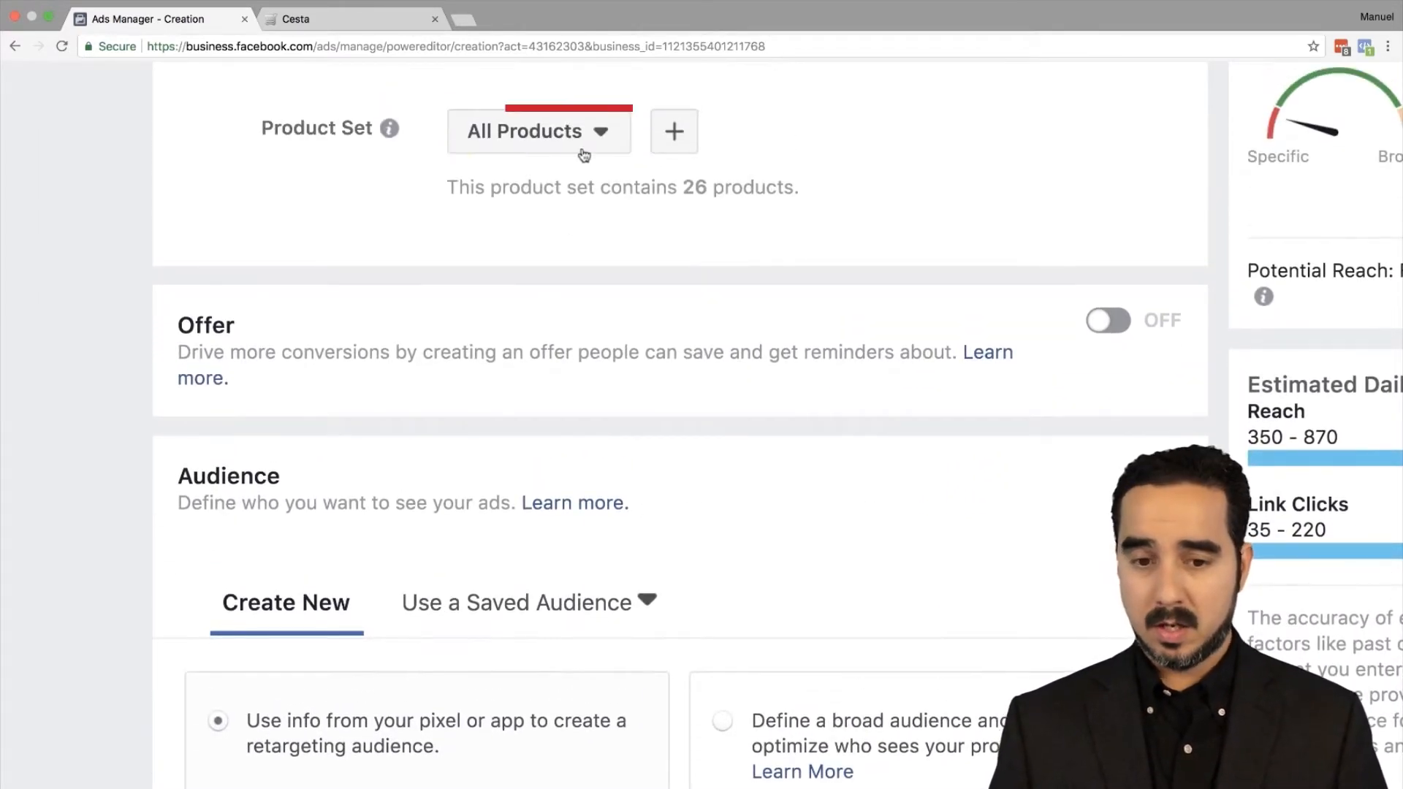
pyautogui.click(585, 145)
pyautogui.click(617, 238)
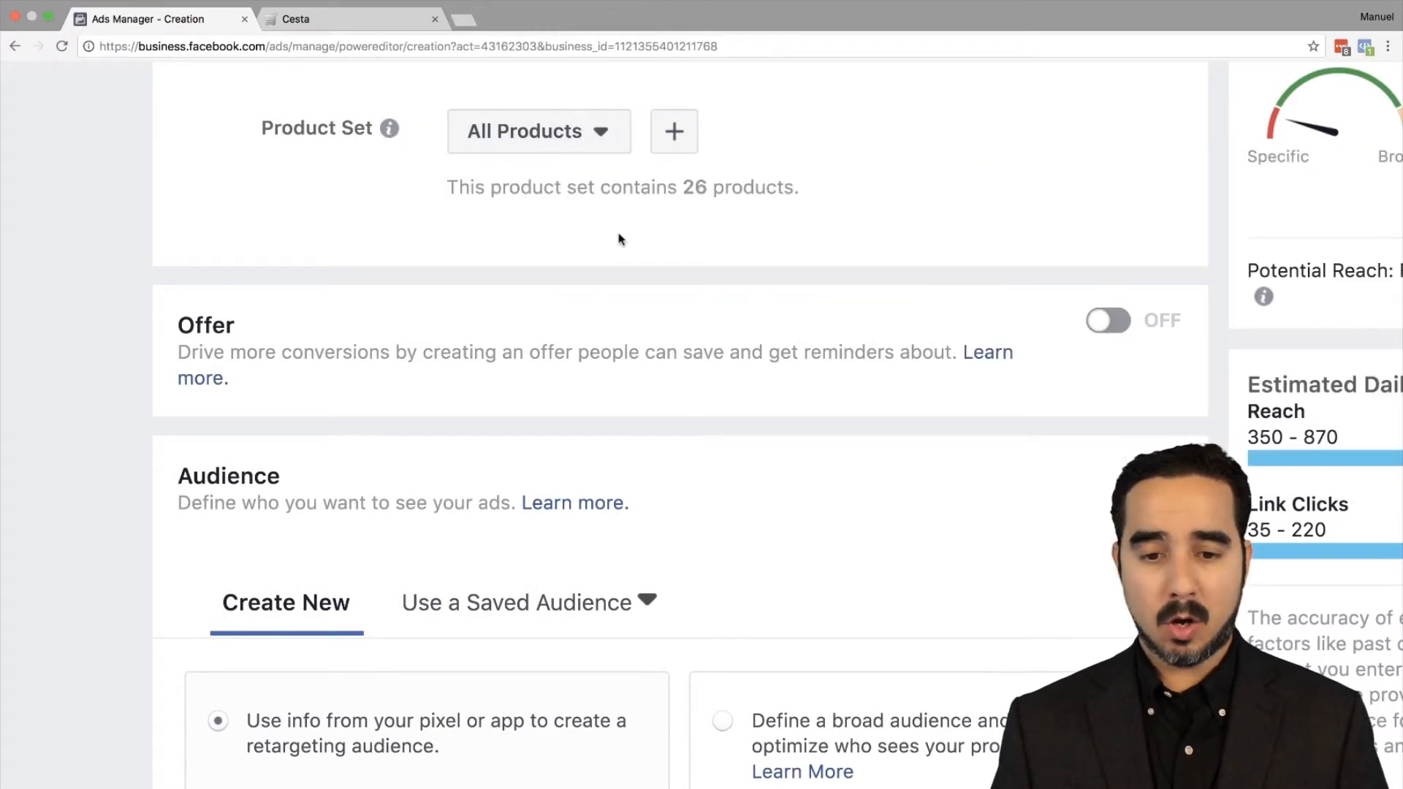
# Step: Preview the 26 products in All Products and zoom the page out to see more of the form
pyautogui.click(564, 121)
pyautogui.hscroll(5, 714, 348)
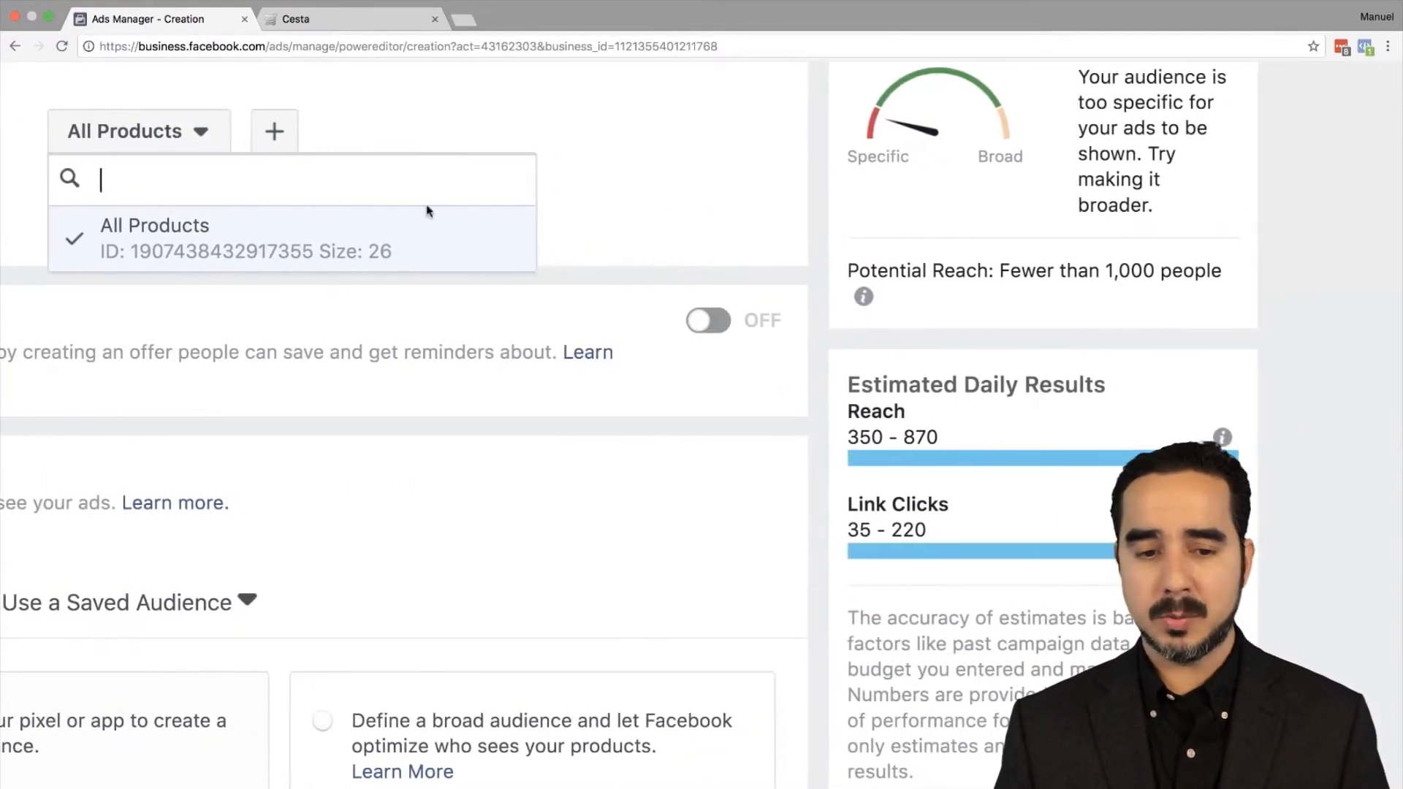
pyautogui.hscroll(2, 695, 351)
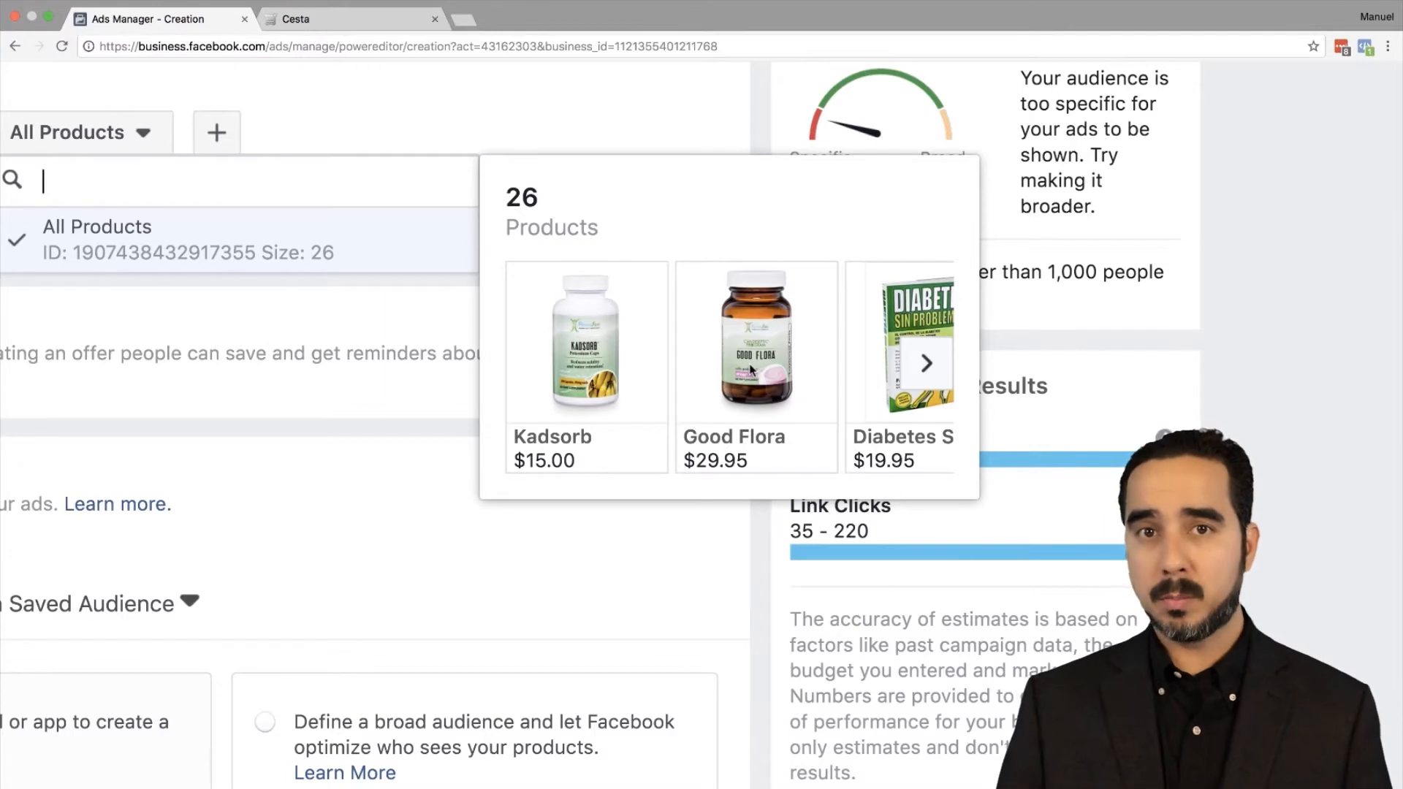
pyautogui.hotkey('ctrl', '0')
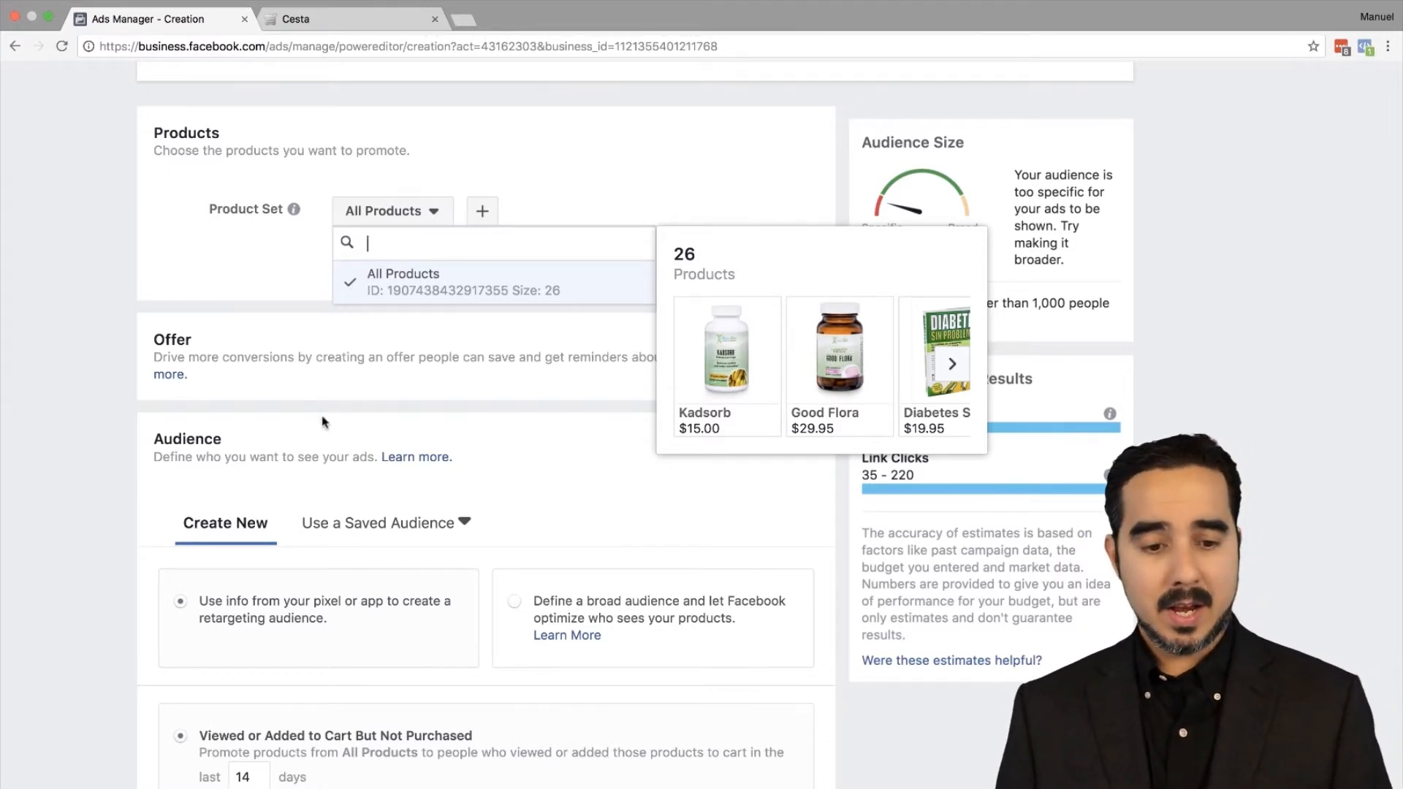
pyautogui.scroll(-5, 610, 515)
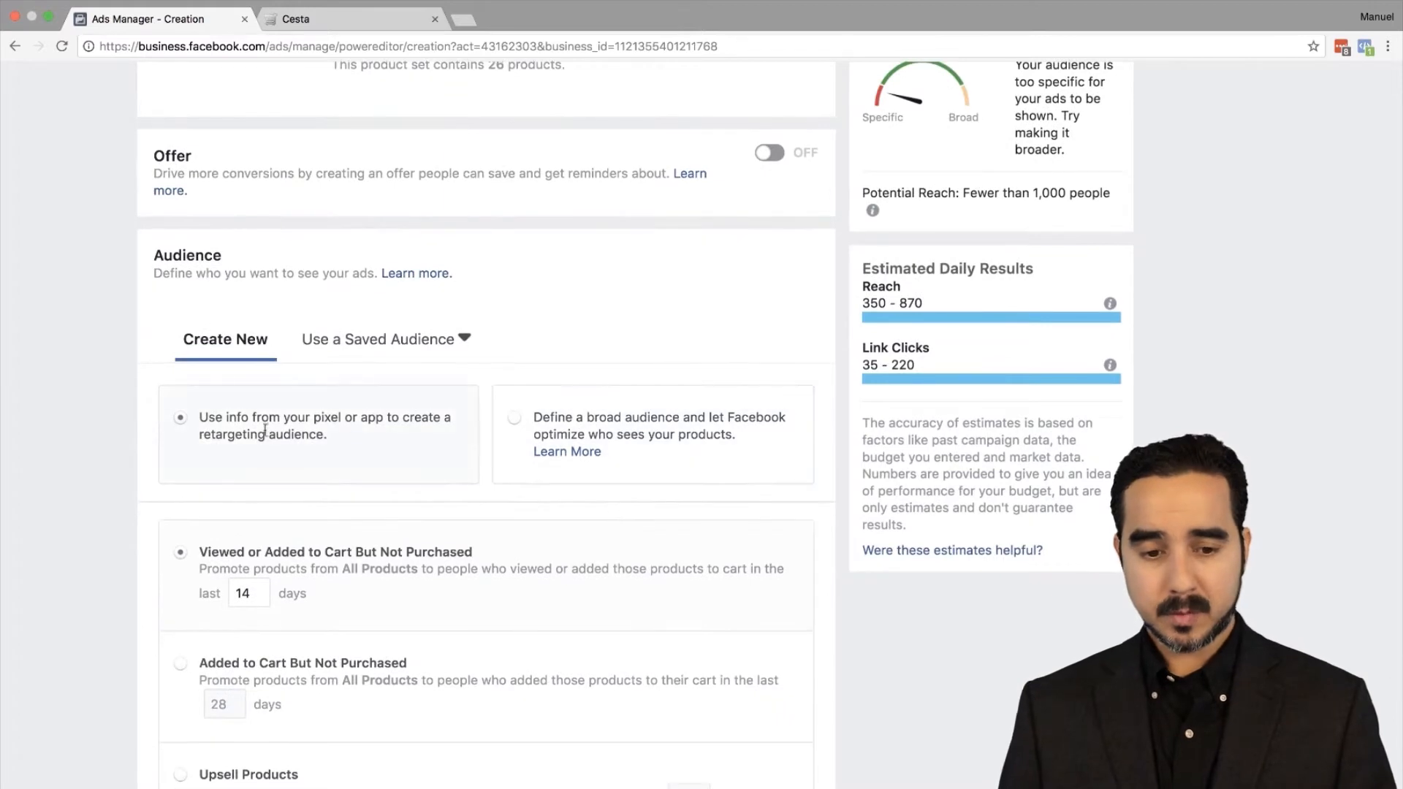
pyautogui.scroll(-2, 466, 523)
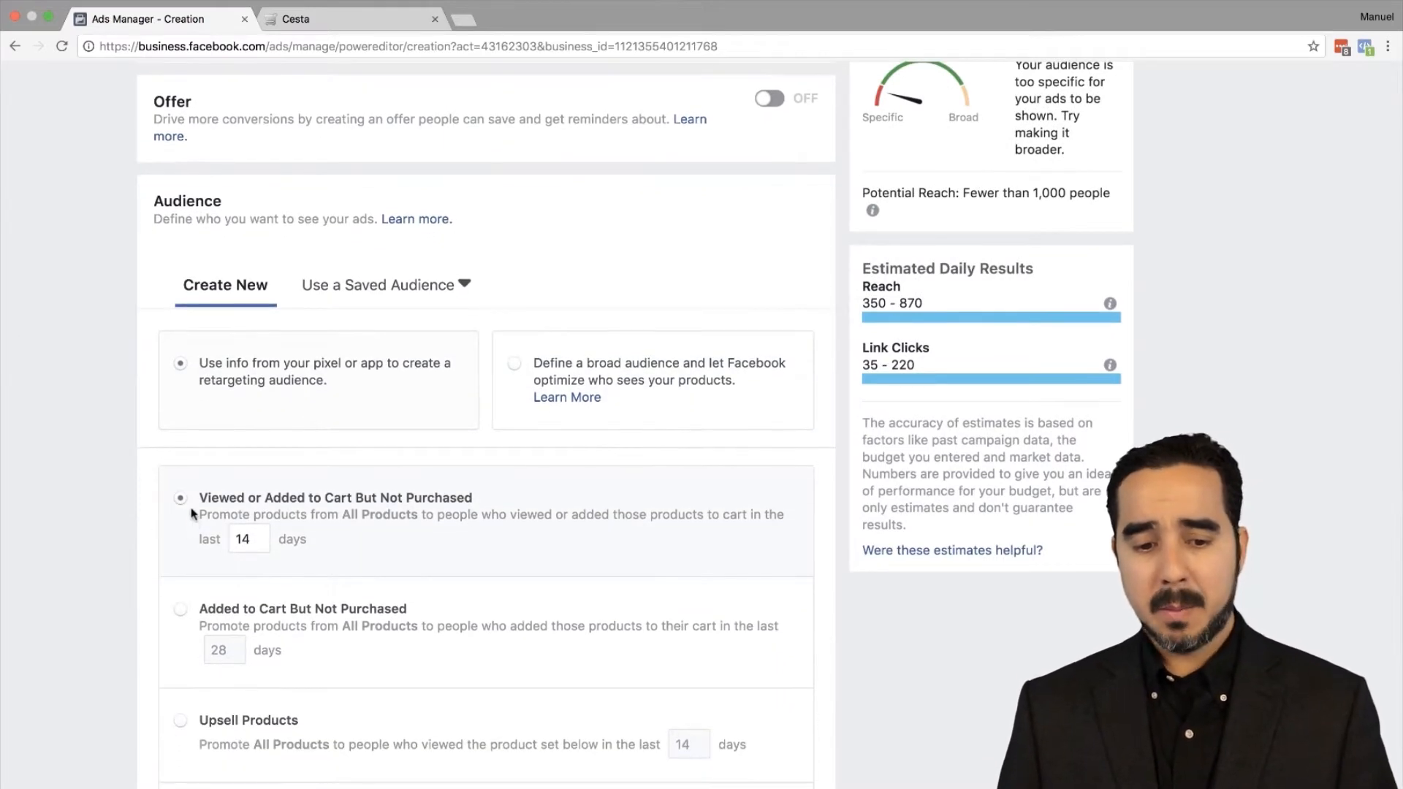
pyautogui.scroll(5, 183, 500)
pyautogui.scroll(-3, 185, 500)
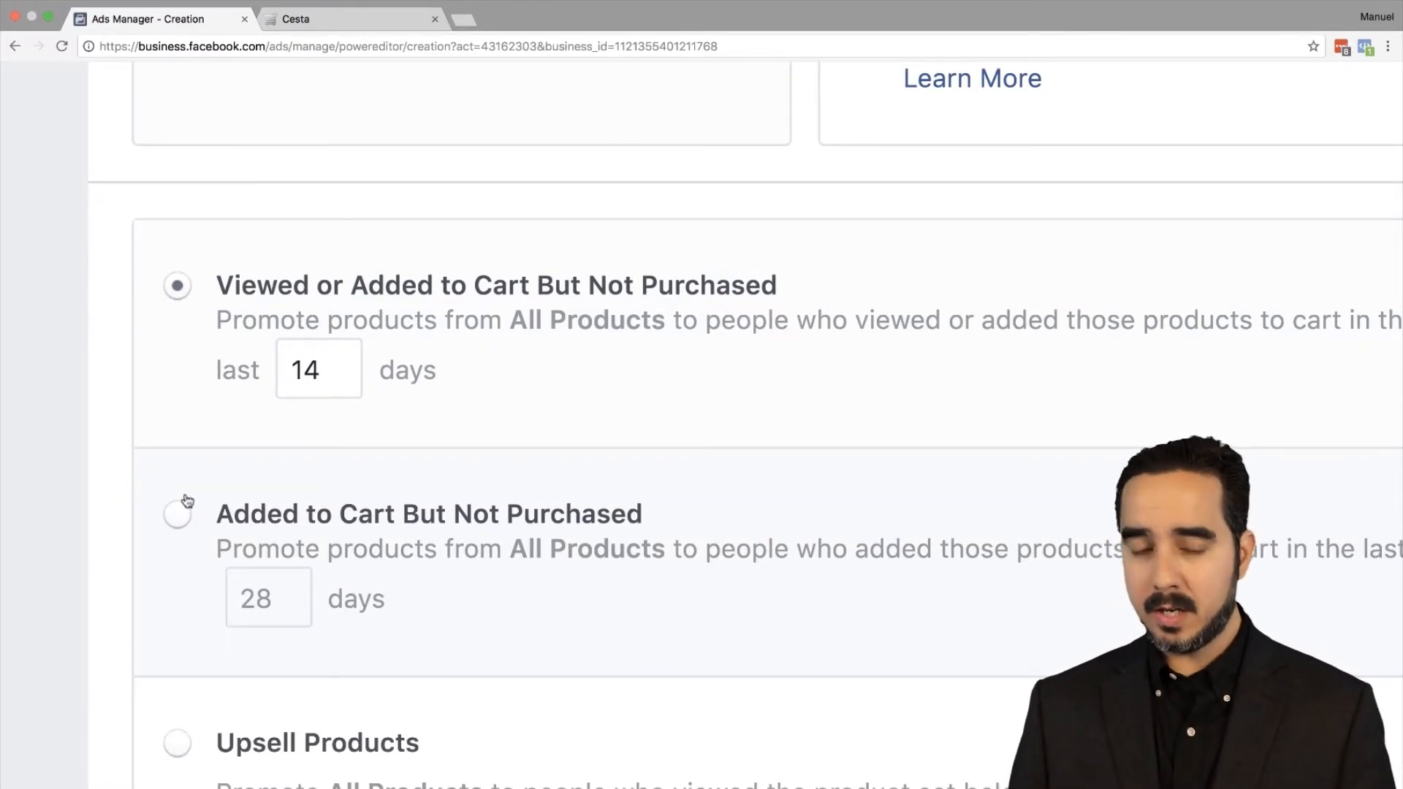
pyautogui.hscroll(2, 185, 500)
pyautogui.hscroll(3, 443, 406)
pyautogui.hscroll(3, 445, 408)
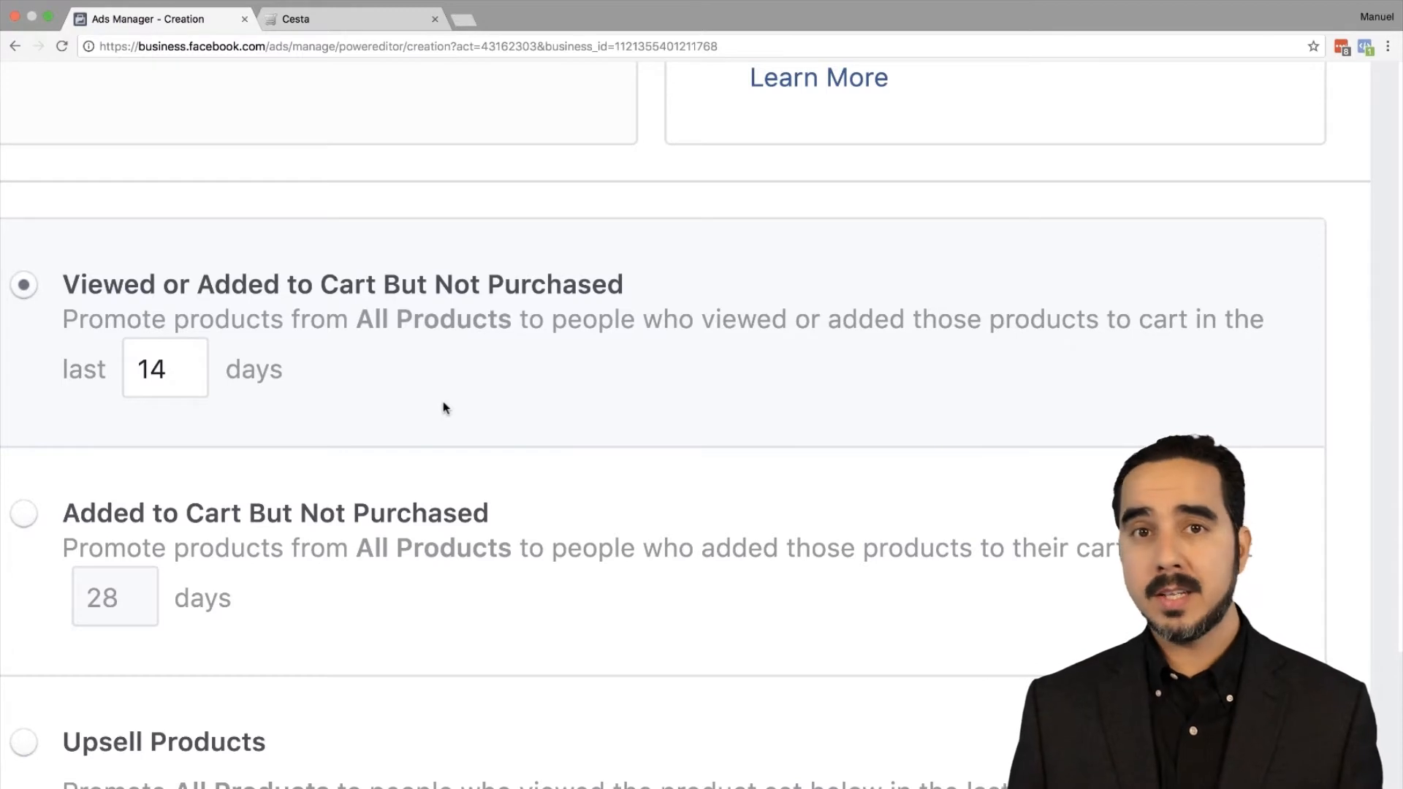
# Step: Change the Viewed or Added to Cart But Not Purchased window from 14 to 30 days
pyautogui.doubleClick(190, 361)
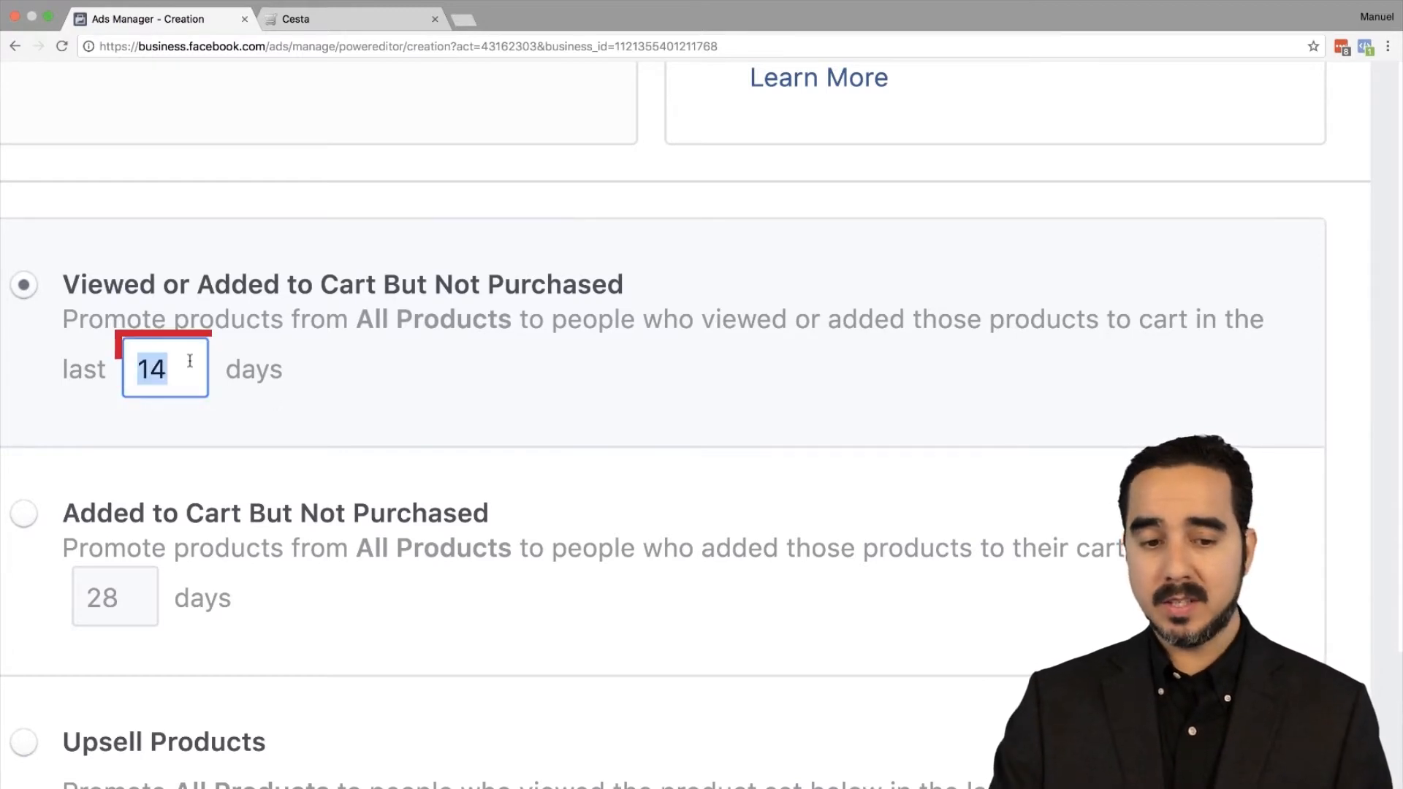
pyautogui.press('BackSpace')
pyautogui.write('30')
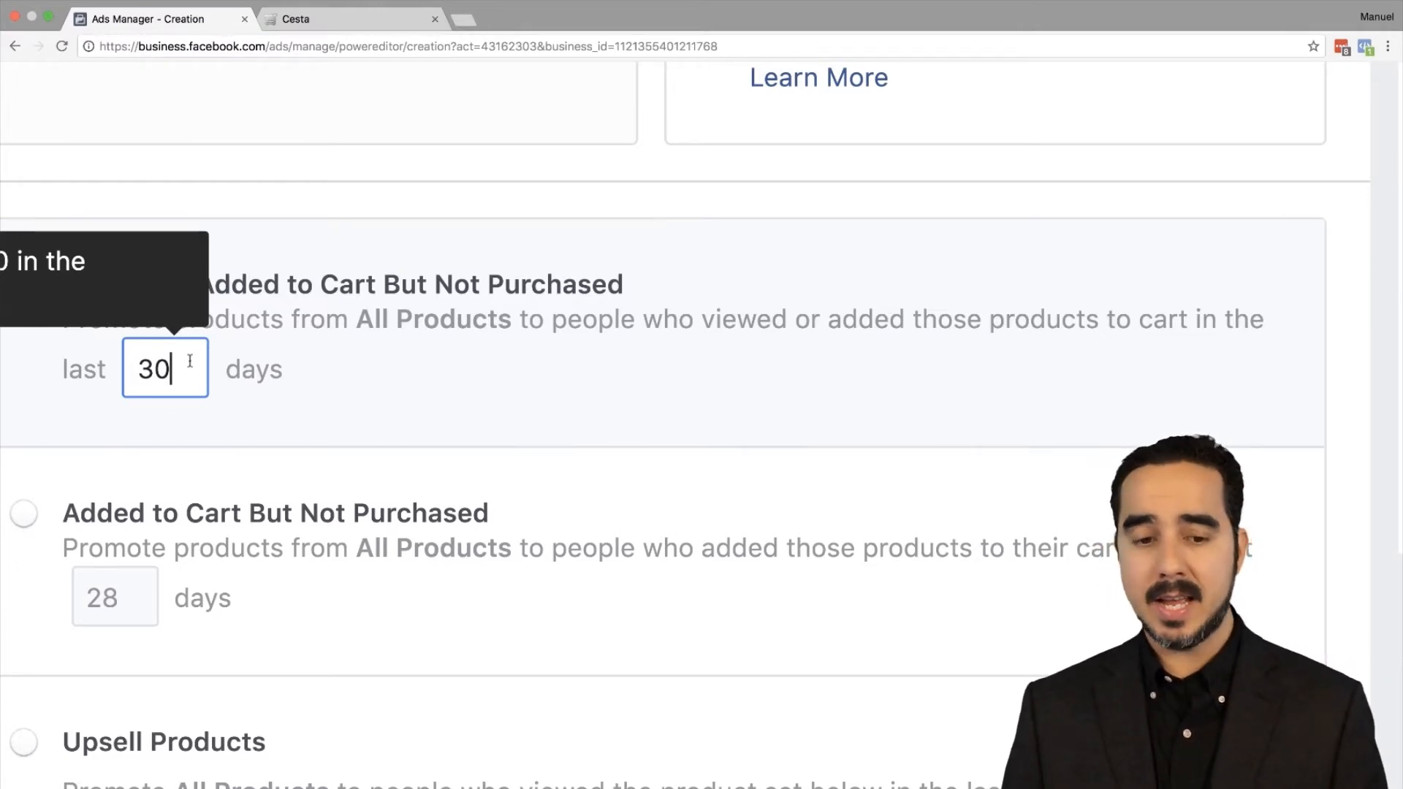
pyautogui.click(421, 379)
# Step: Try 365 days, which is invalid, then set the window to 180 days
pyautogui.doubleClick(174, 348)
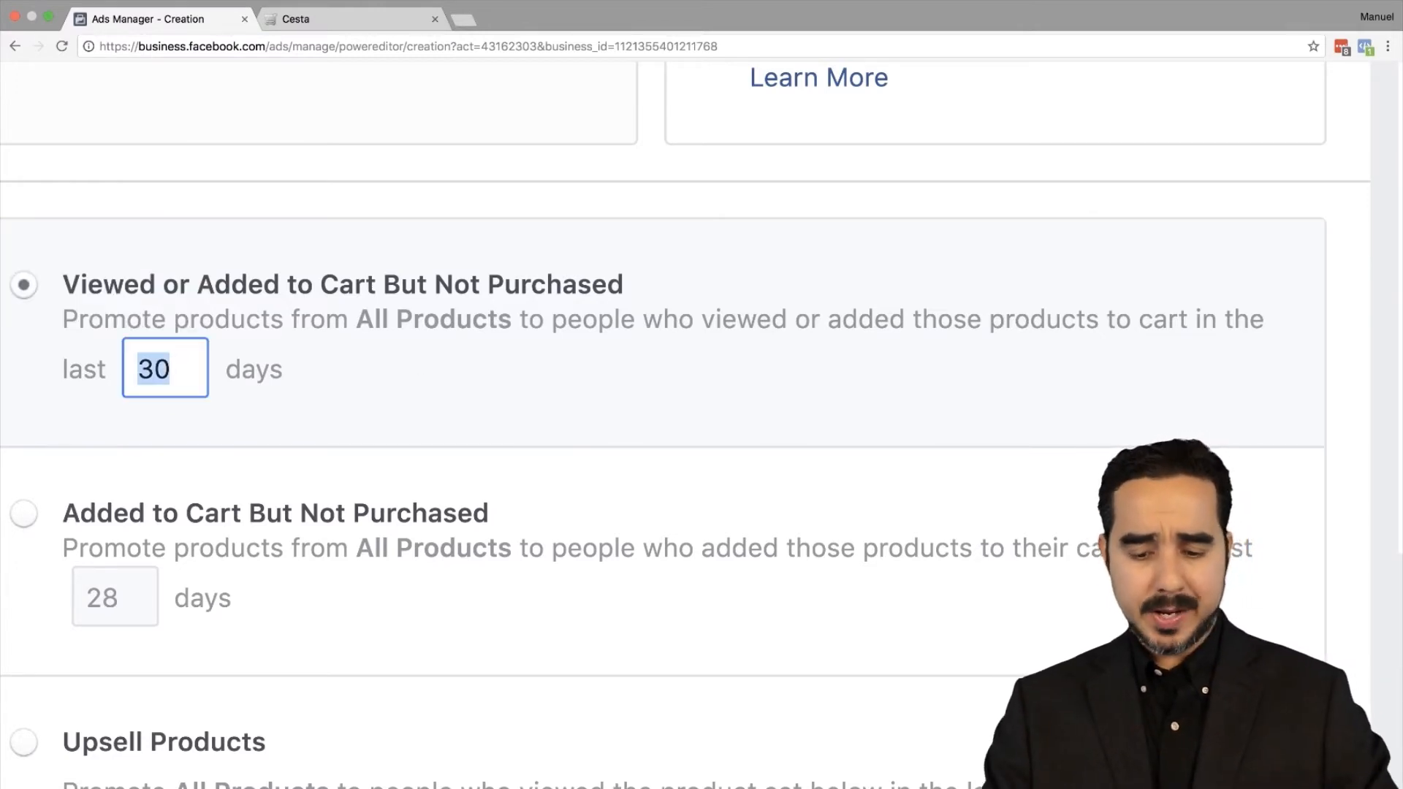
pyautogui.write('180')
pyautogui.click(380, 391)
pyautogui.click(186, 357)
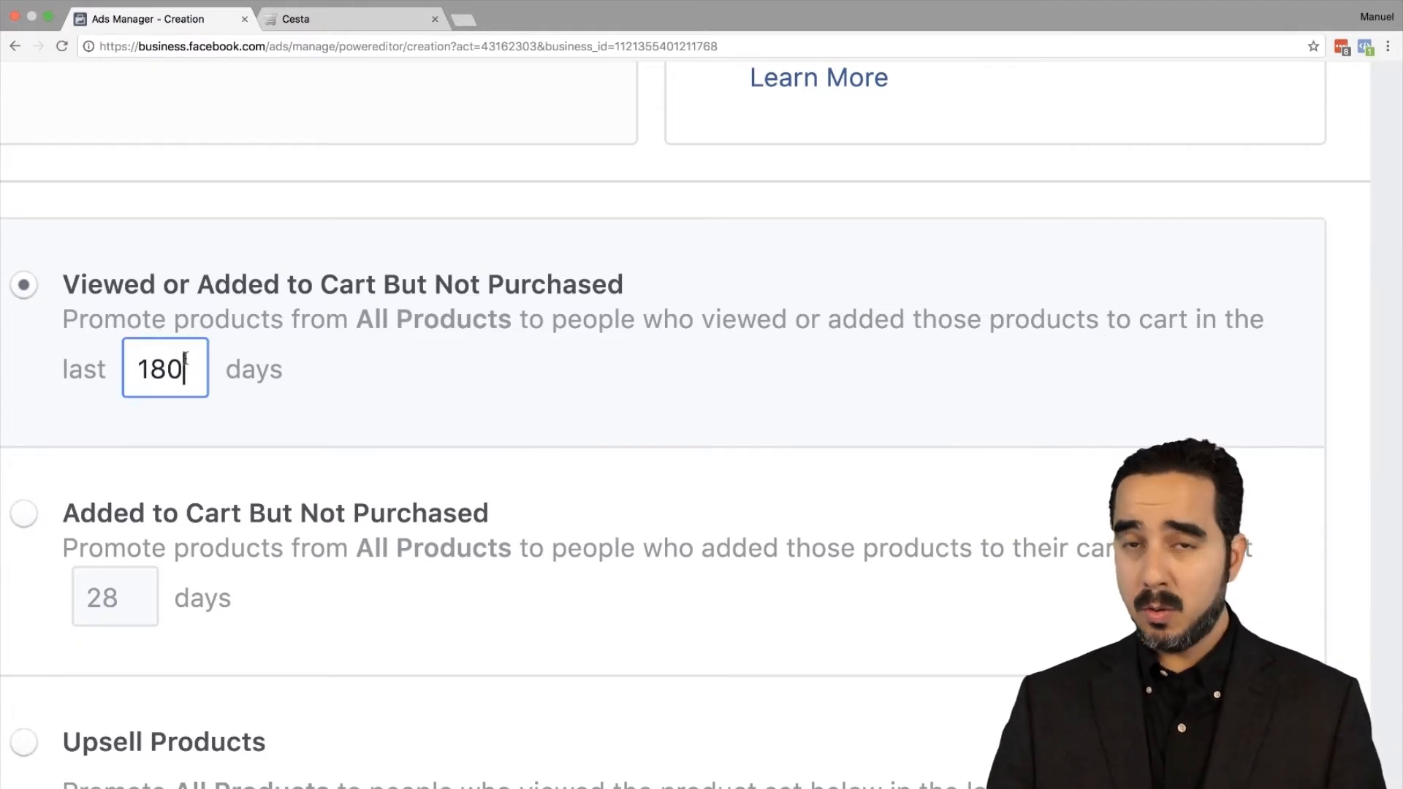
pyautogui.press('BackSpace')
pyautogui.press('BackSpace')
pyautogui.press('BackSpace')
pyautogui.write('0')
pyautogui.press('BackSpace')
pyautogui.write('365')
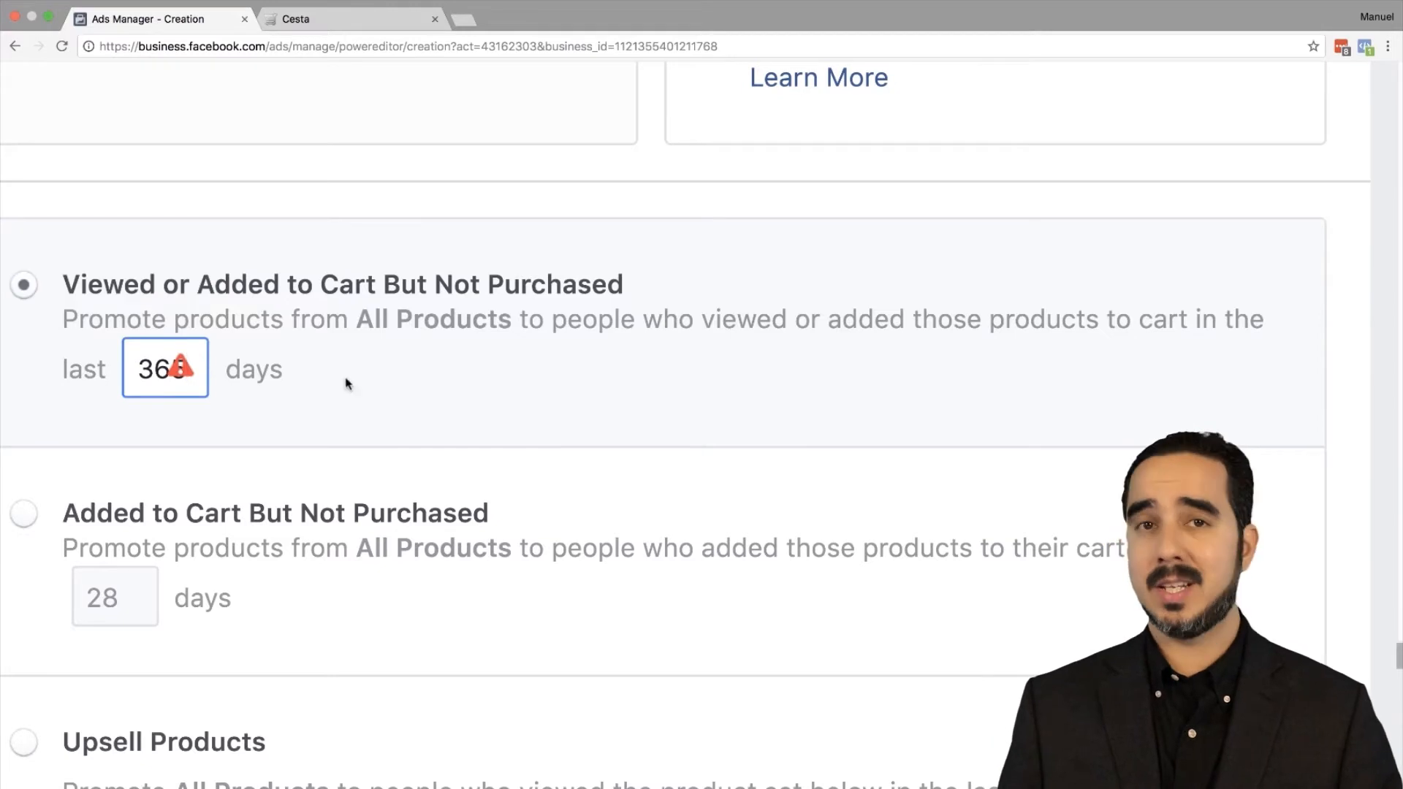
pyautogui.press('BackSpace')
pyautogui.press('BackSpace')
pyautogui.press('BackSpace')
pyautogui.write('180')
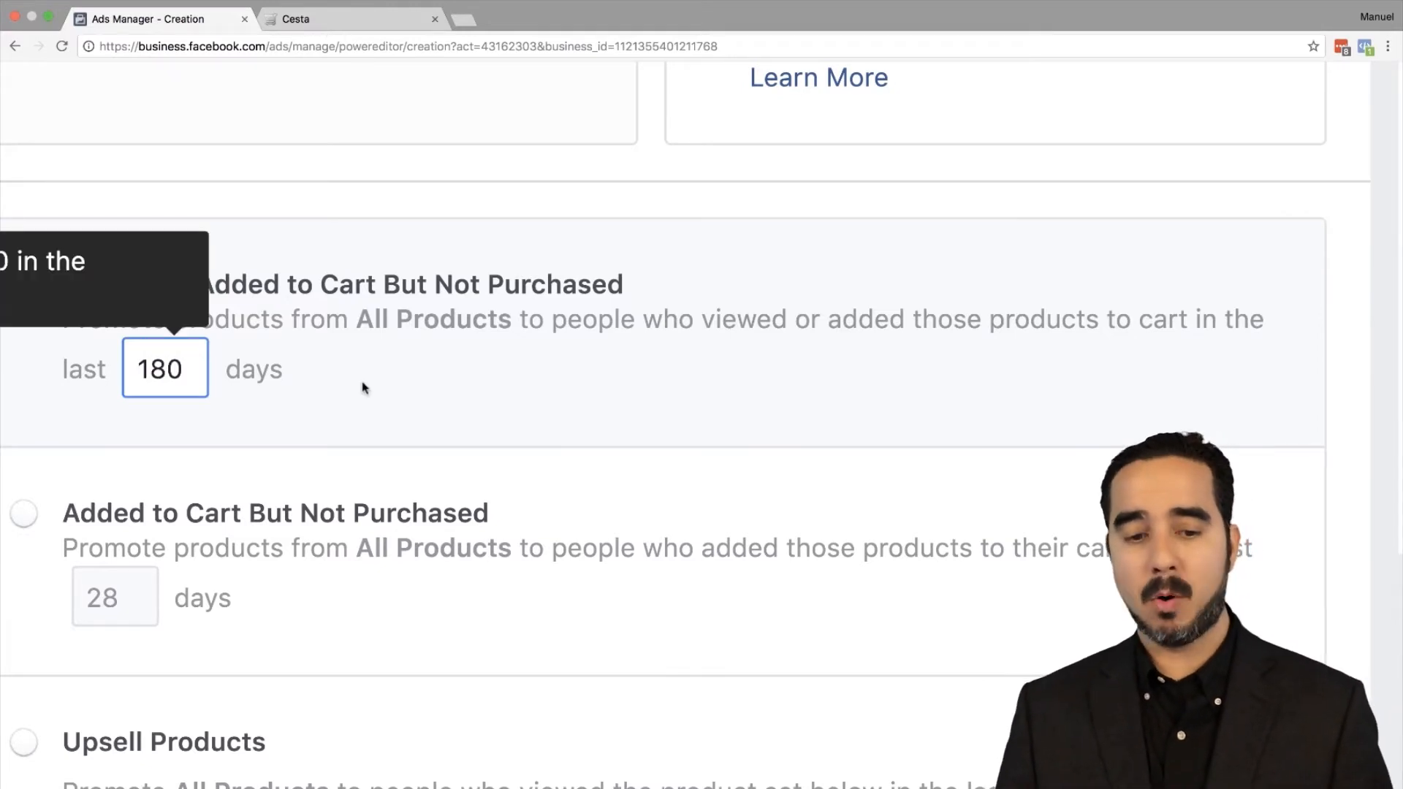
pyautogui.click(553, 453)
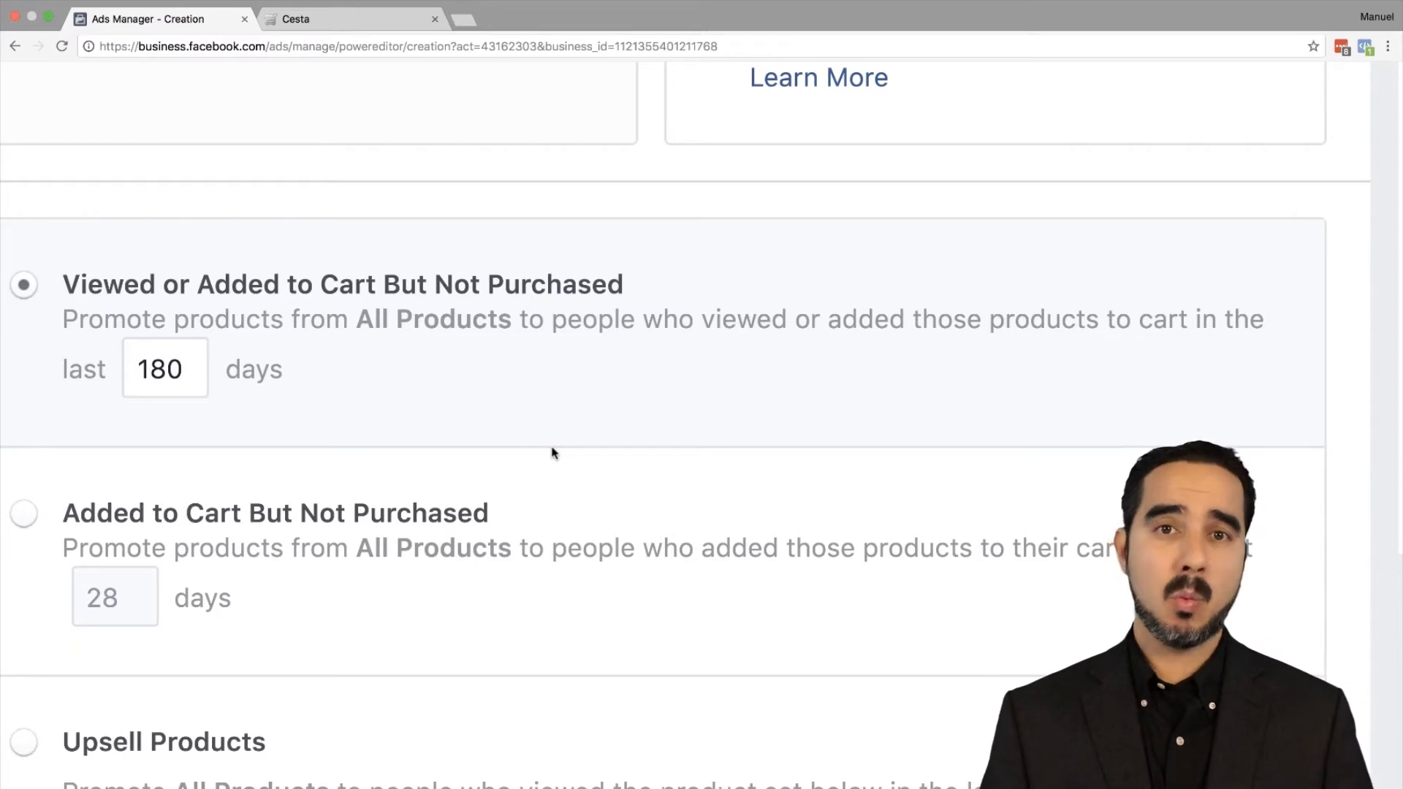
pyautogui.scroll(2, 276, 448)
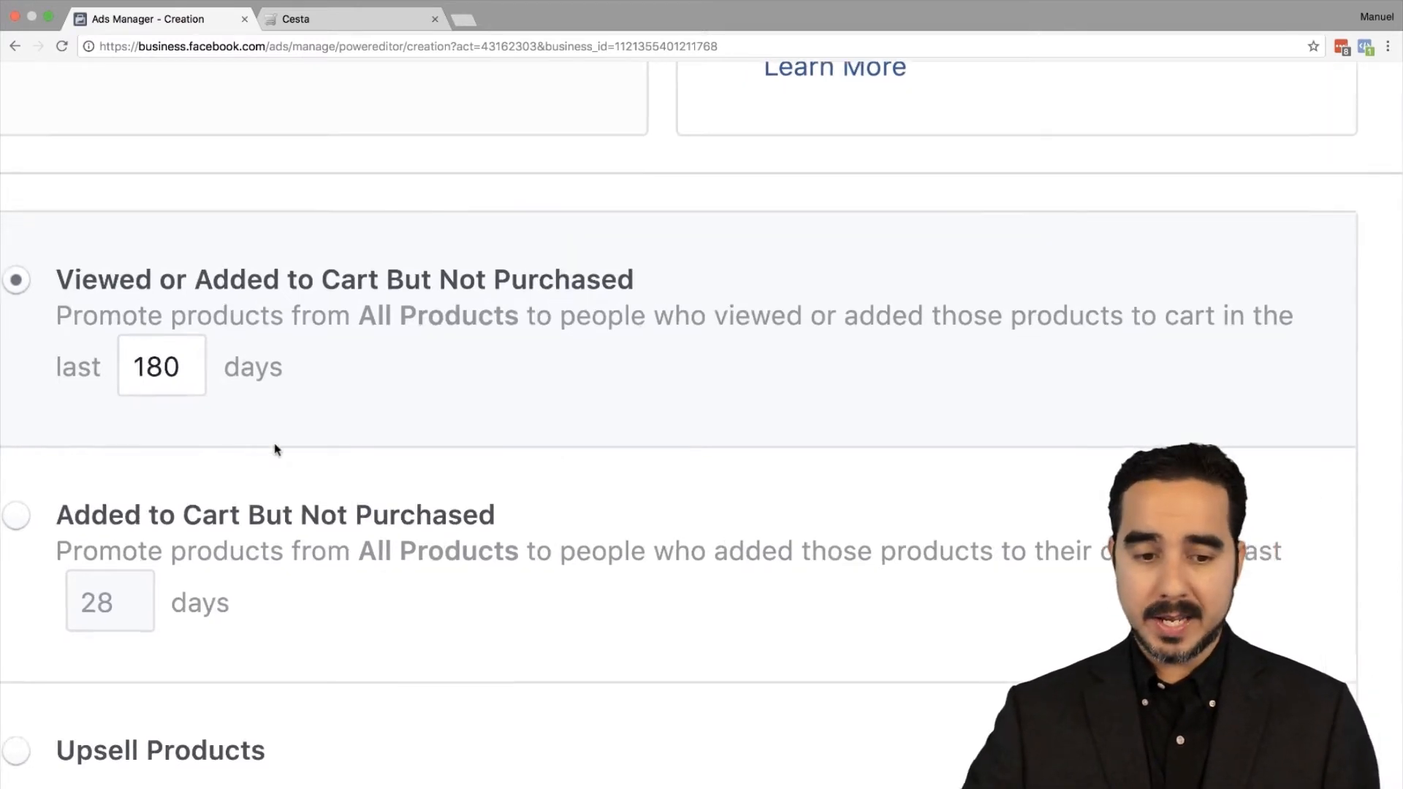
# Step: Replace the 180-day value with 14 in the days field
pyautogui.hscroll(-3, 276, 448)
pyautogui.doubleClick(430, 344)
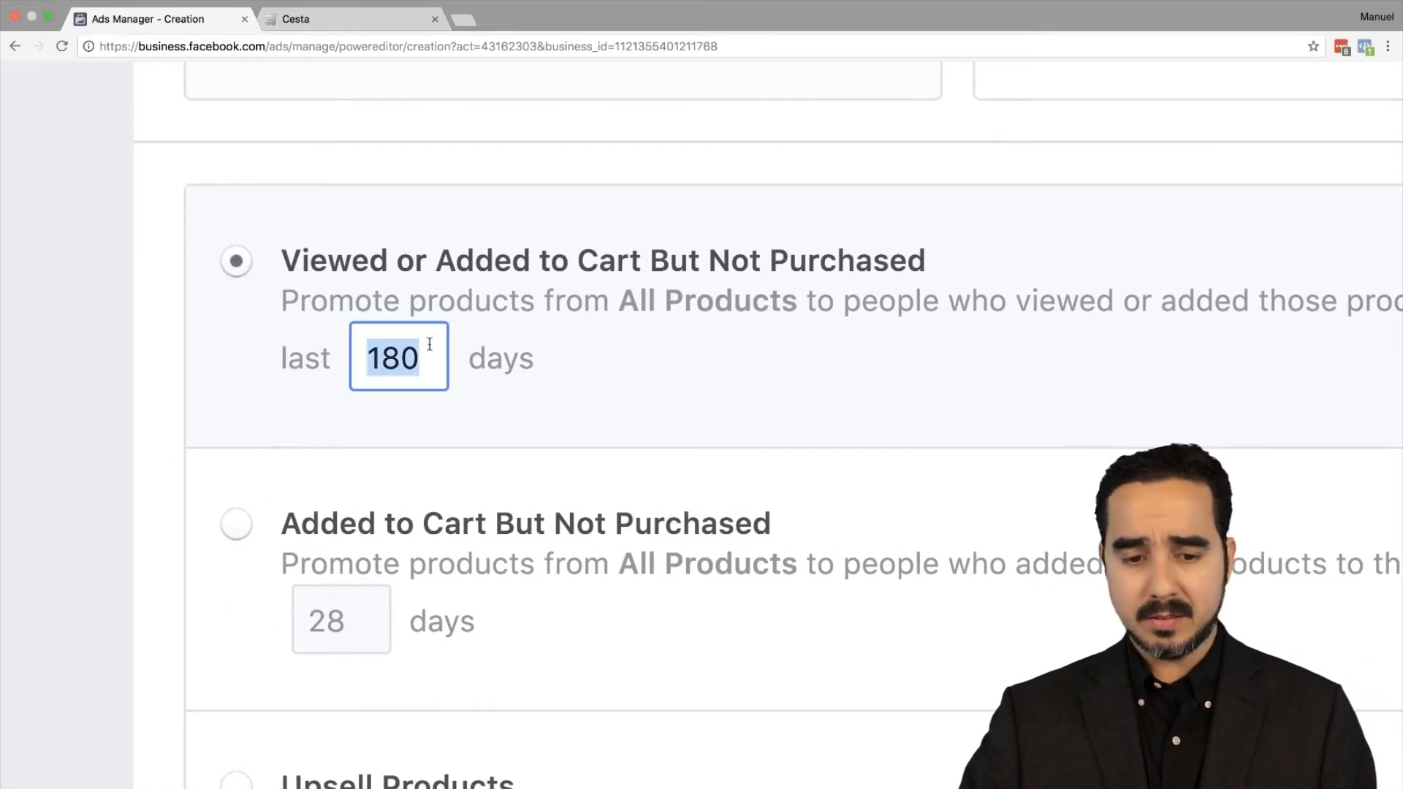
pyautogui.write('0')
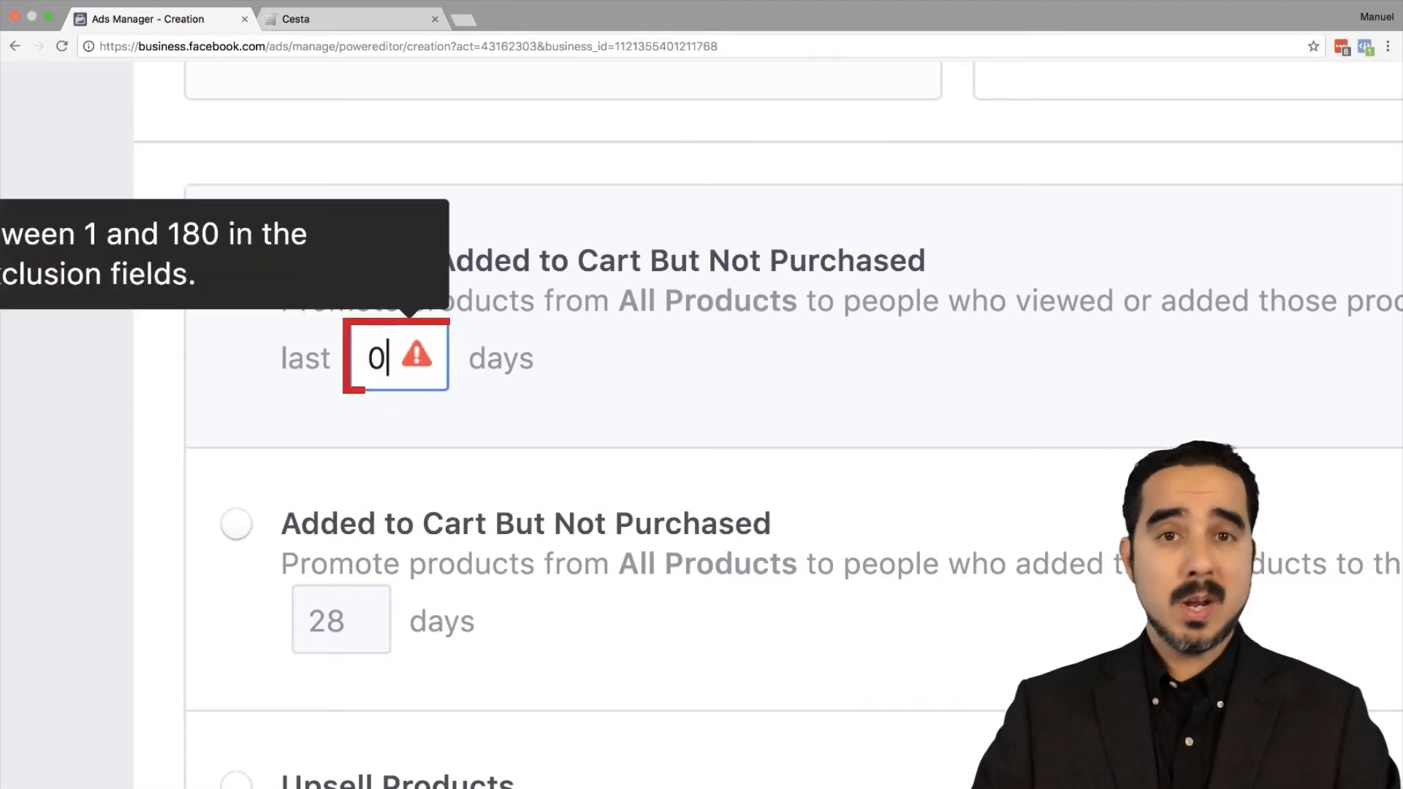
pyautogui.press('BackSpace')
pyautogui.write('14')
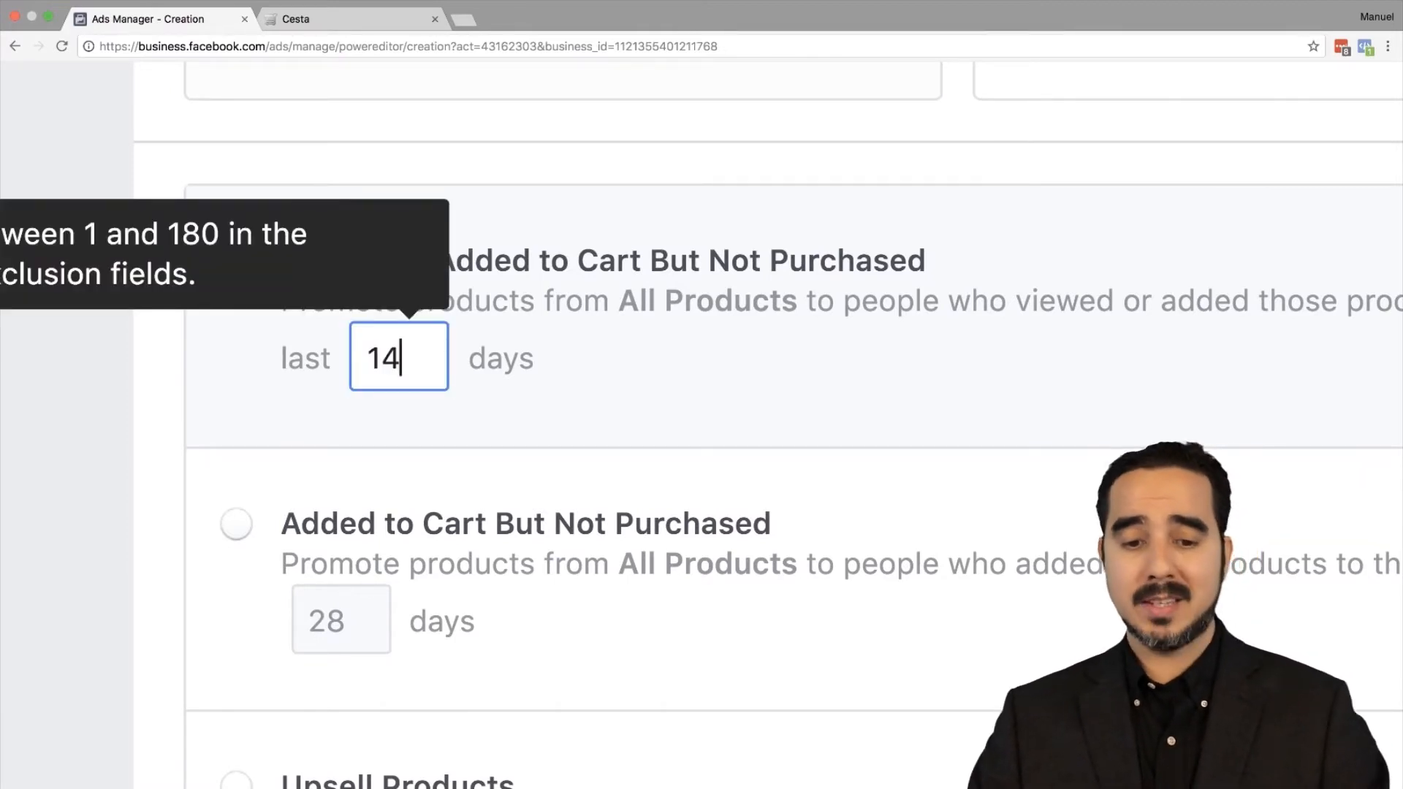
pyautogui.click(820, 367)
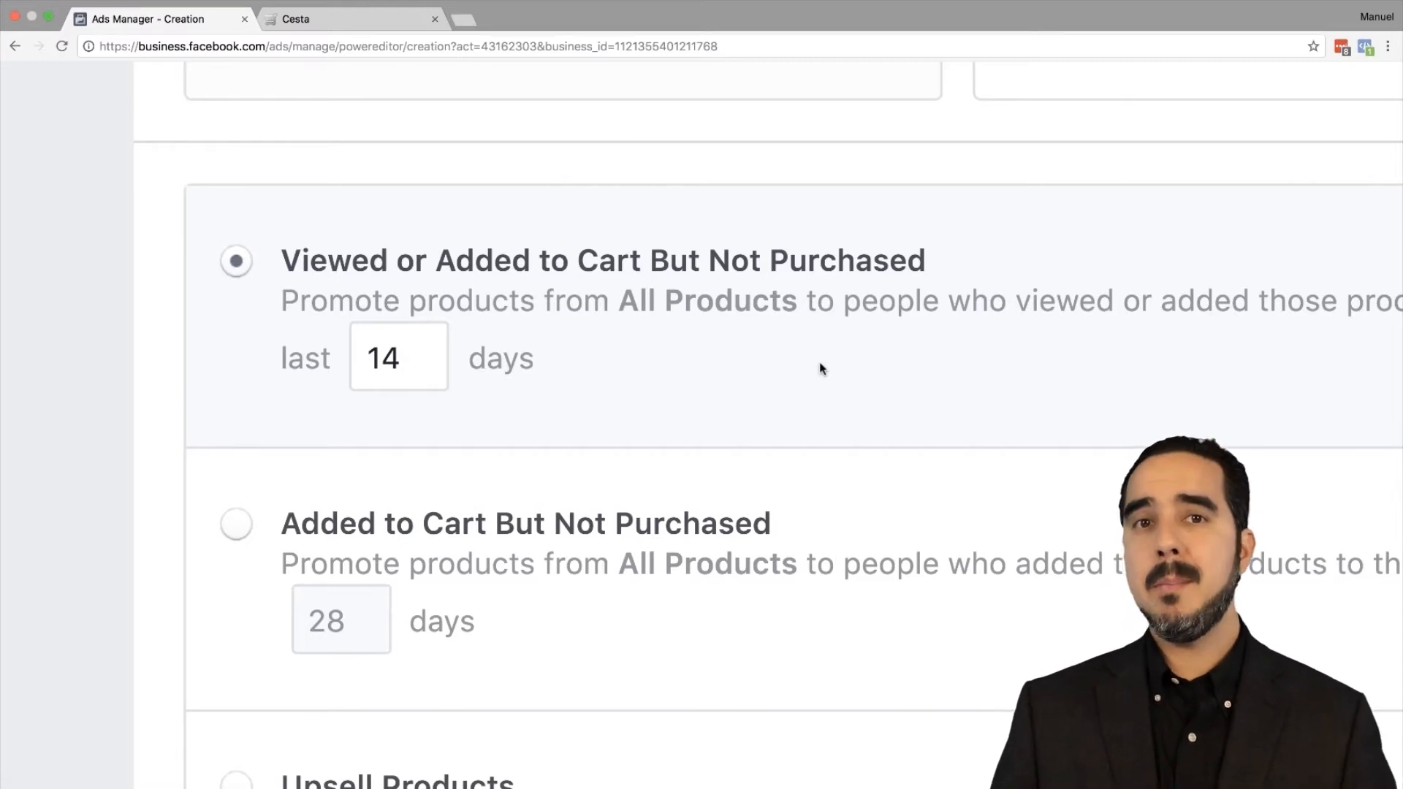
pyautogui.scroll(-5, 820, 364)
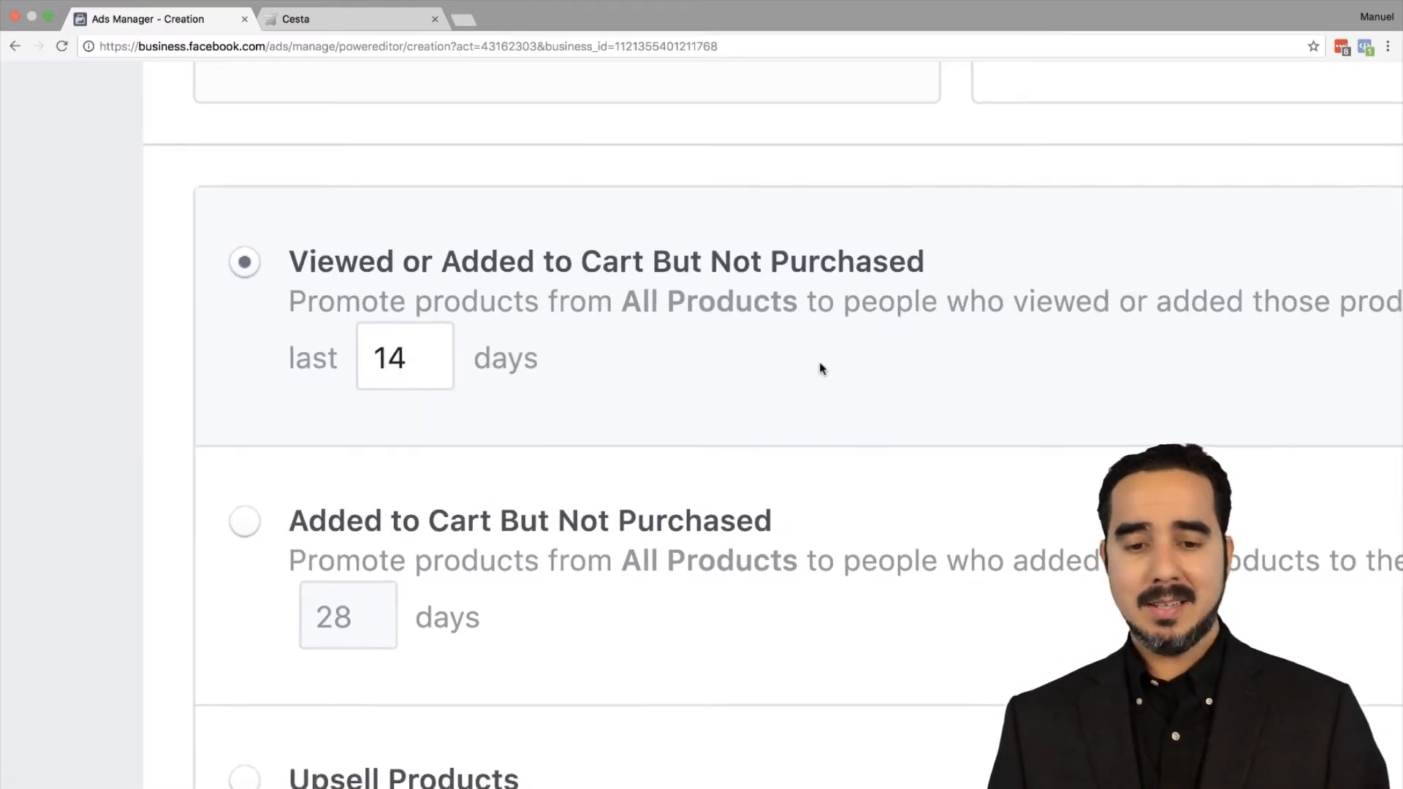
pyautogui.hscroll(2, 820, 364)
pyautogui.scroll(-2, 800, 363)
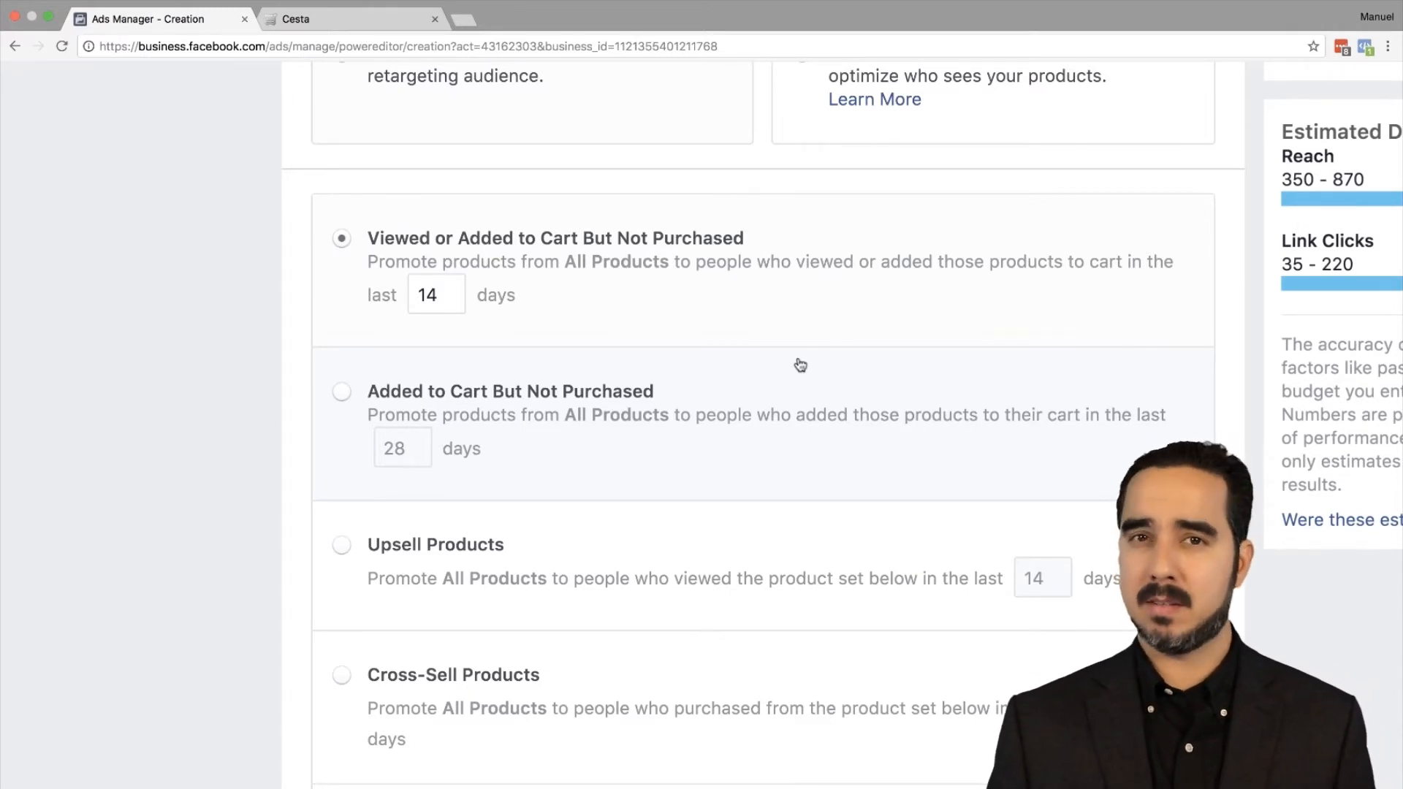
pyautogui.scroll(-2, 626, 392)
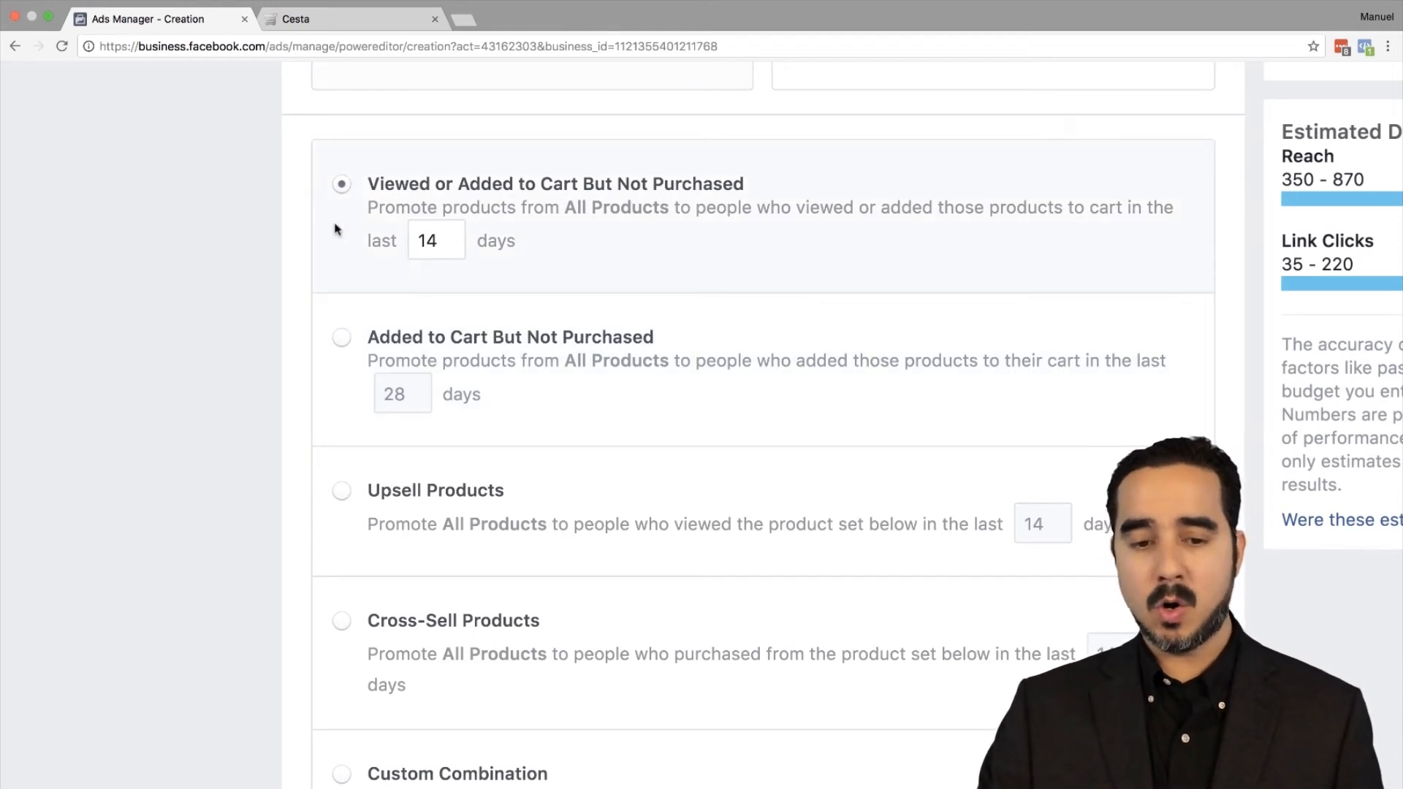
pyautogui.scroll(-3, 344, 342)
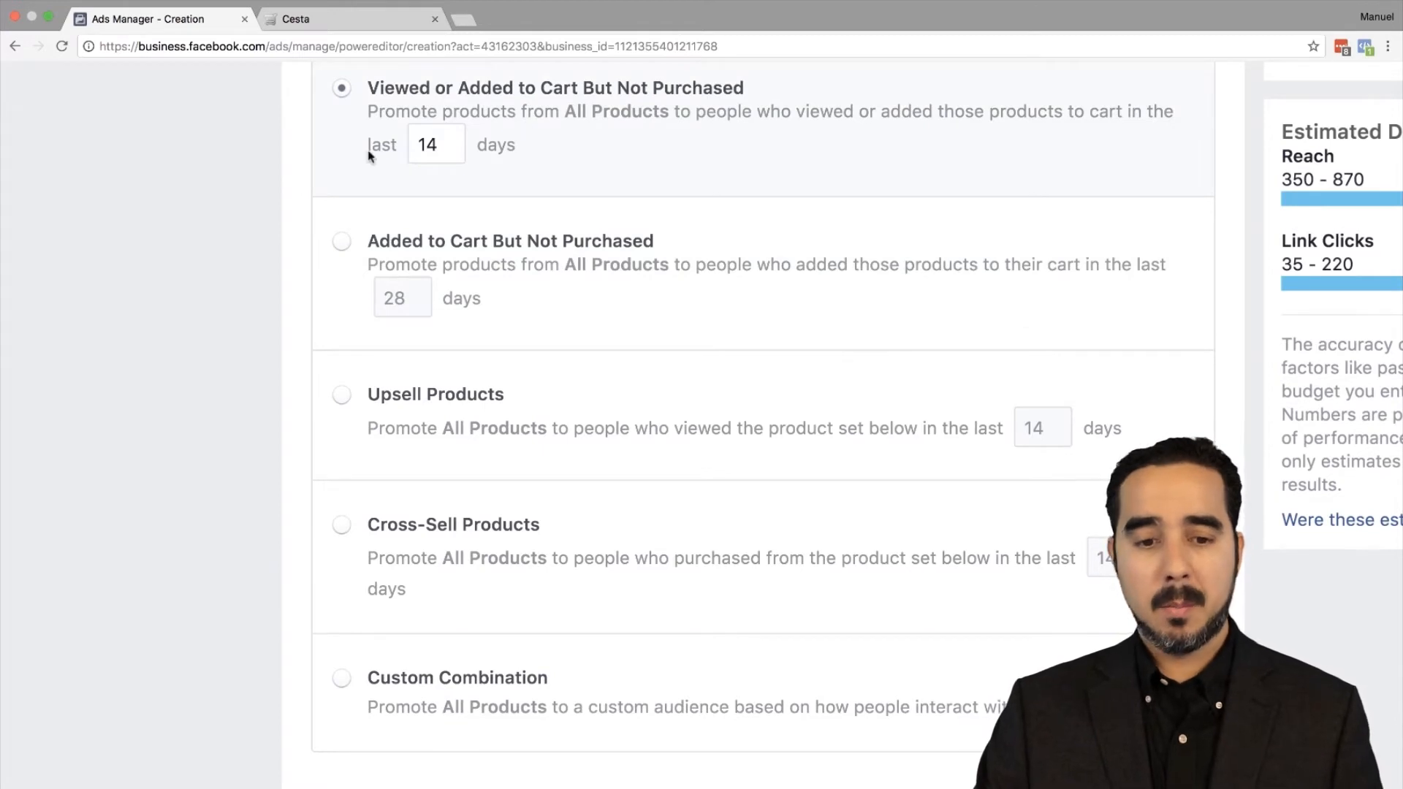
# Step: Set Added to Cart But Not Purchased to 14 days instead of 28, then switch to Cross-Sell Products
pyautogui.click(342, 240)
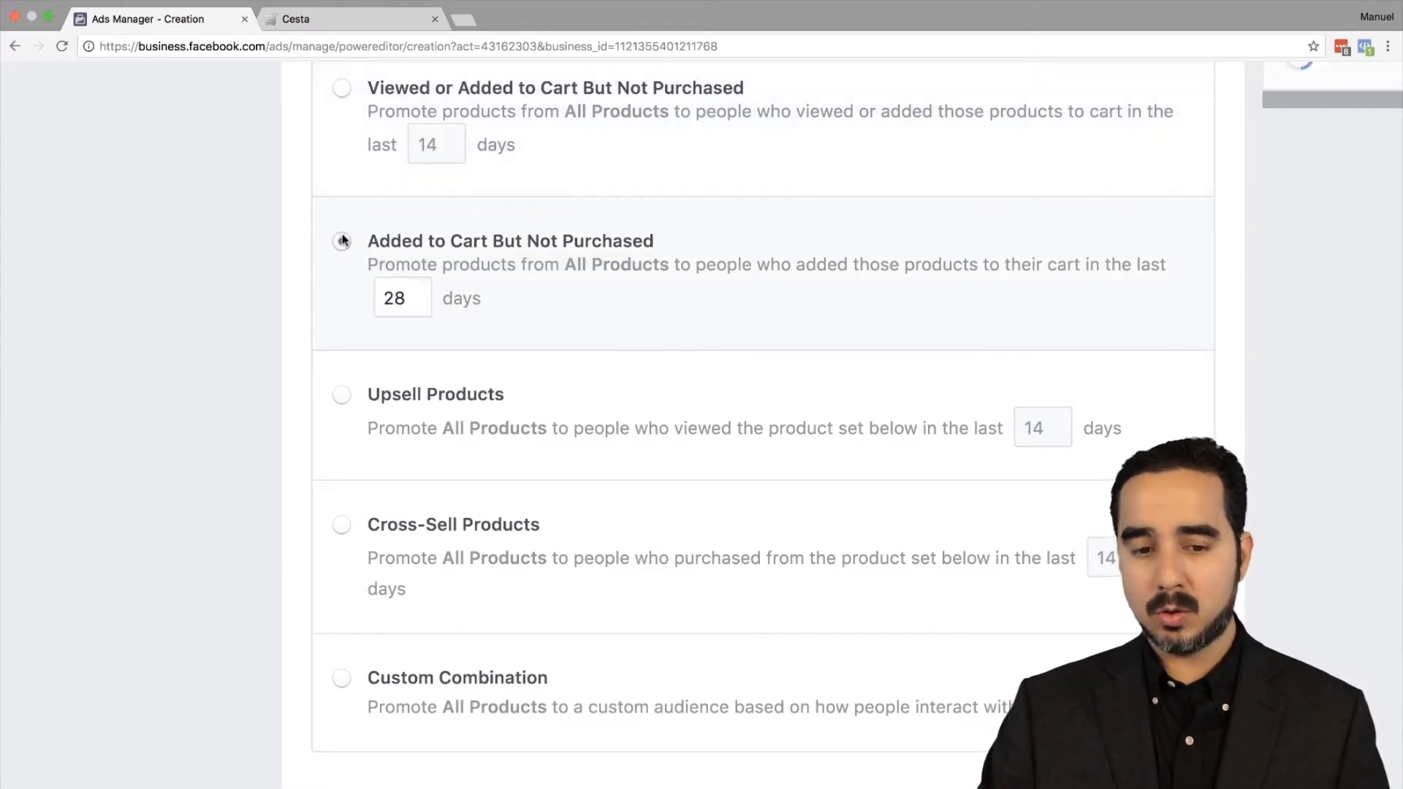
pyautogui.doubleClick(409, 298)
pyautogui.write('14')
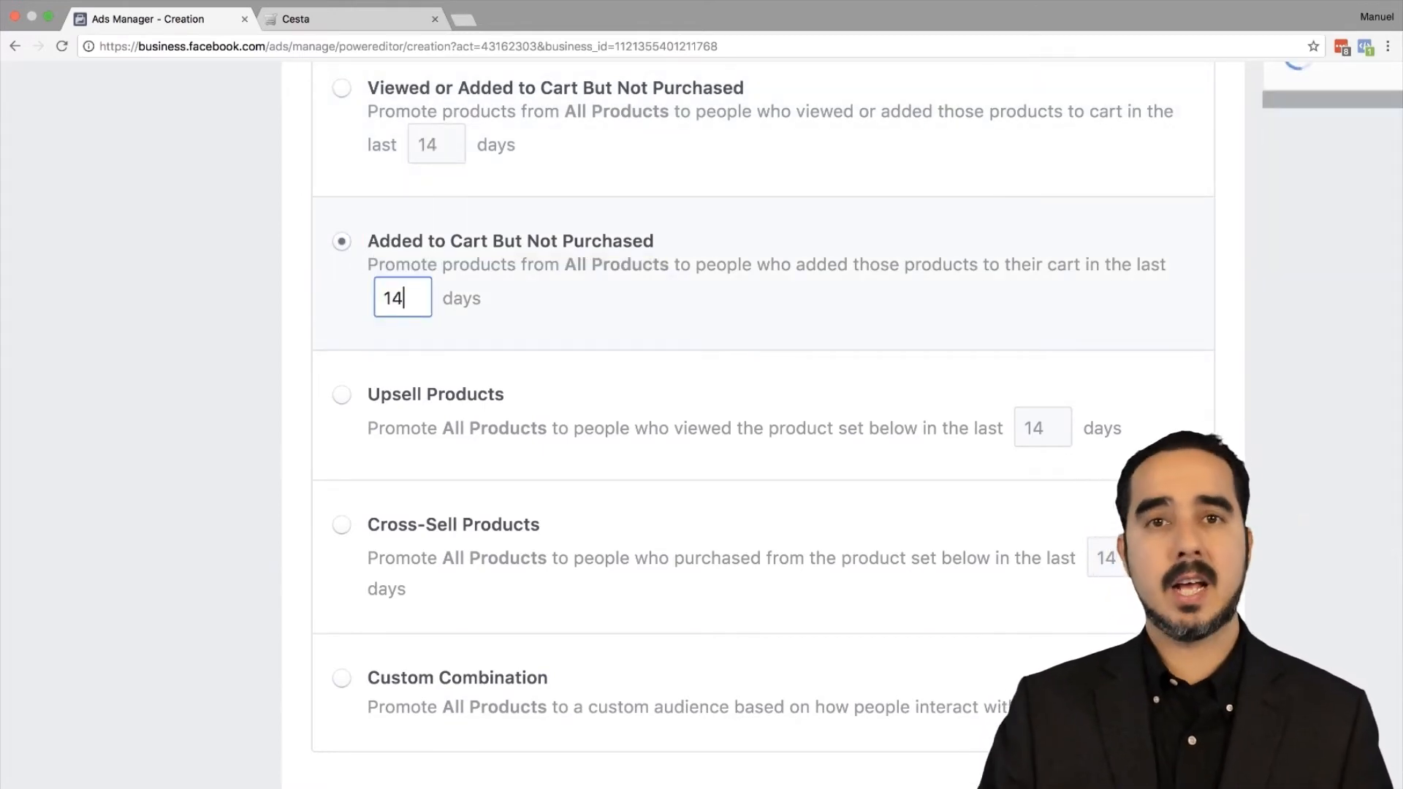
pyautogui.scroll(-3, 464, 382)
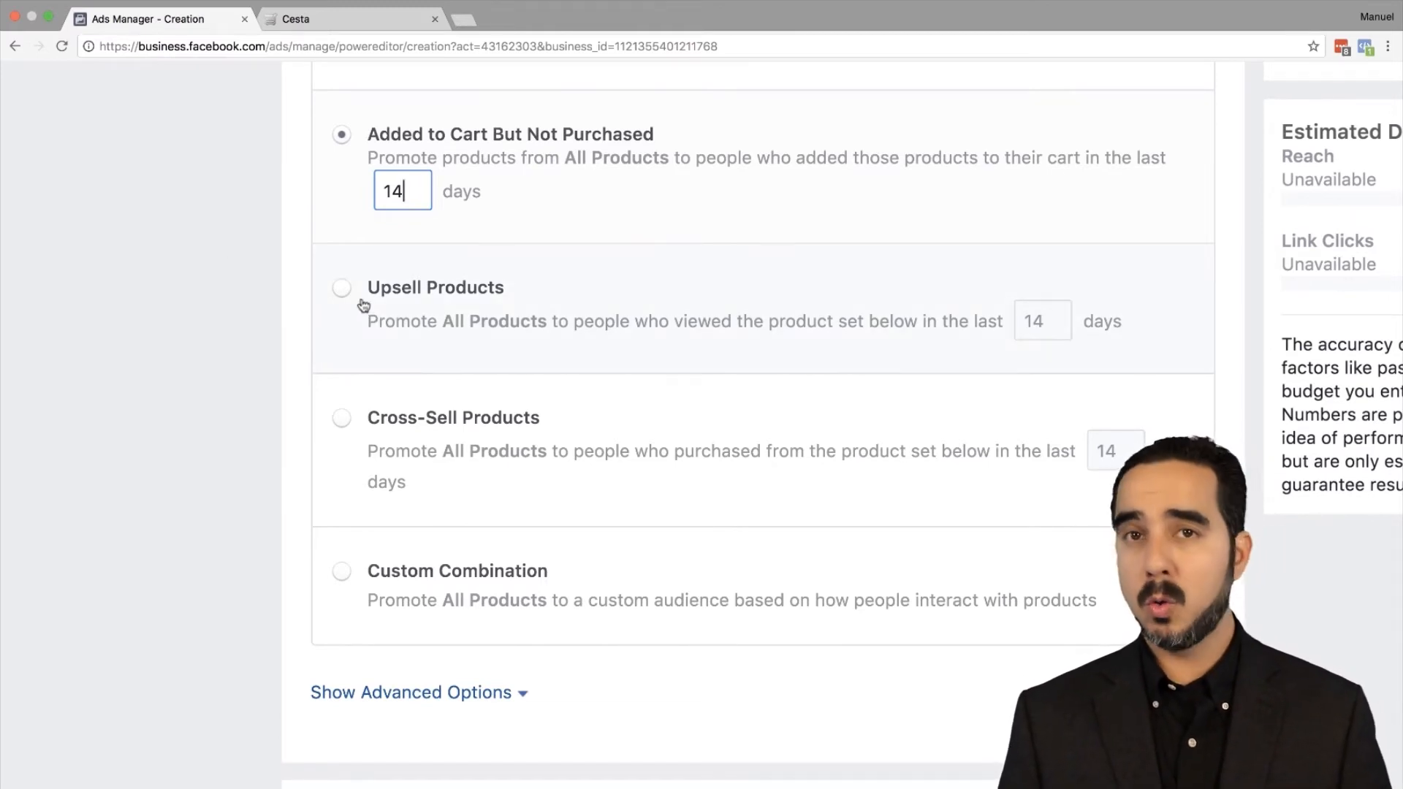
pyautogui.click(341, 415)
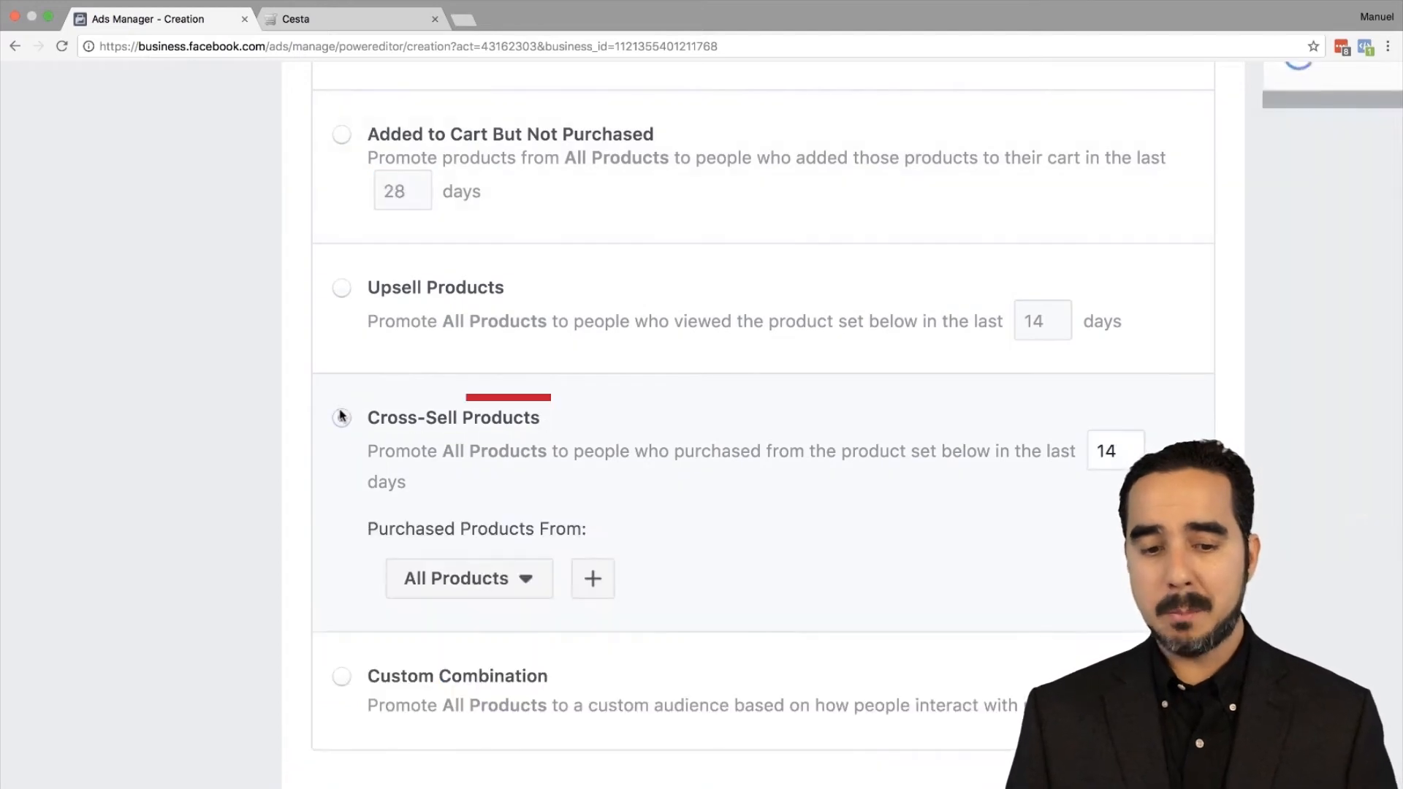
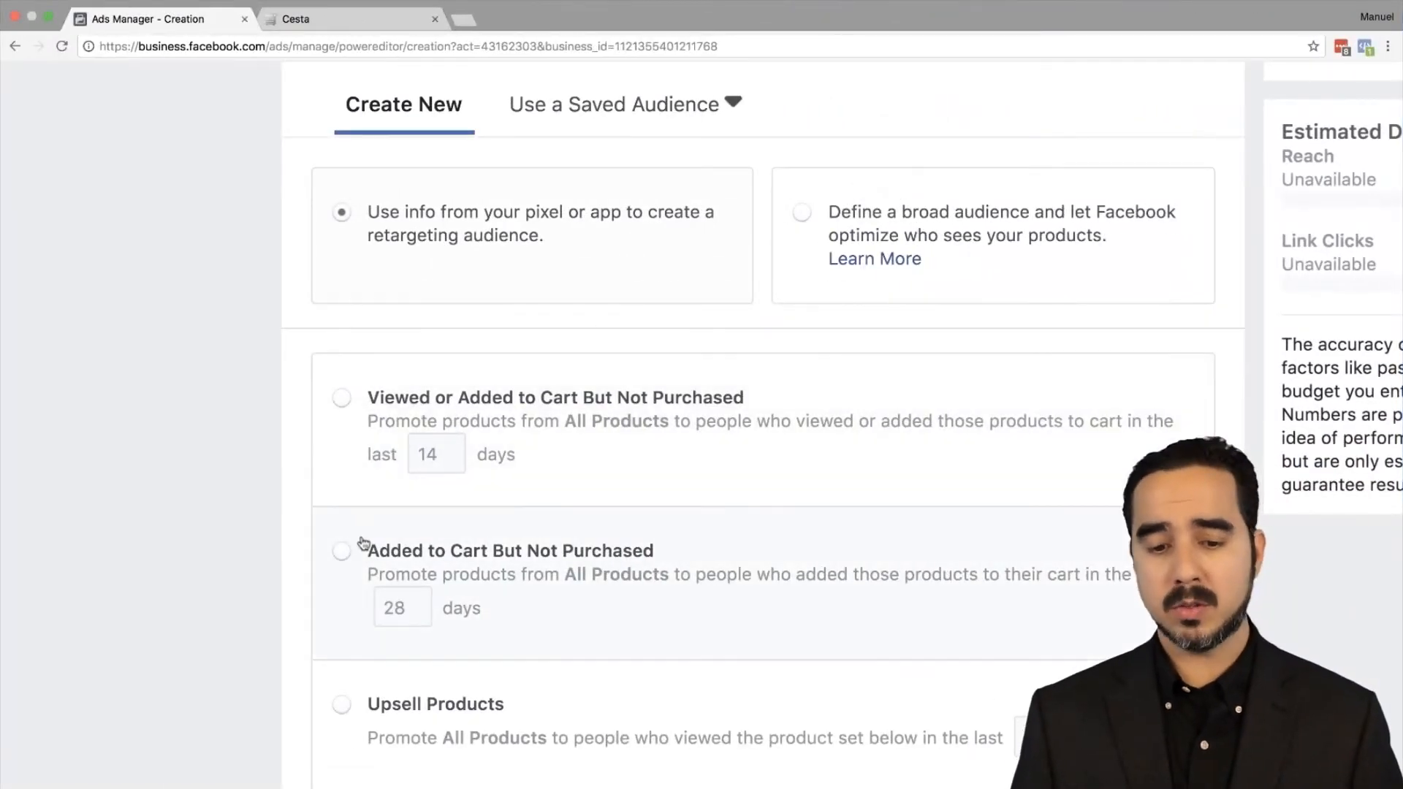
# Step: Target Added to Cart But Not Purchased shoppers and change the window from 28 to 14 days
pyautogui.click(340, 551)
pyautogui.click(419, 616)
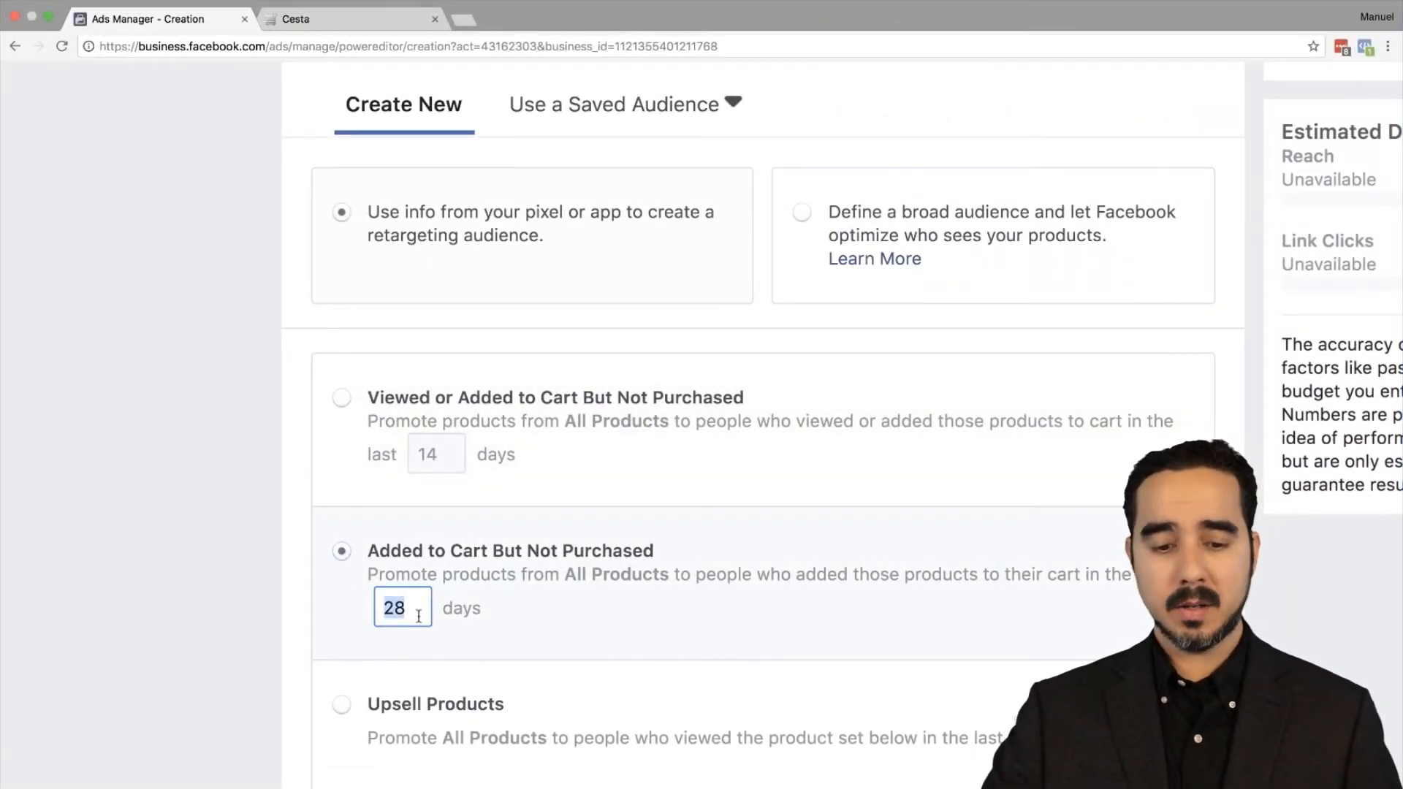
pyautogui.write('14')
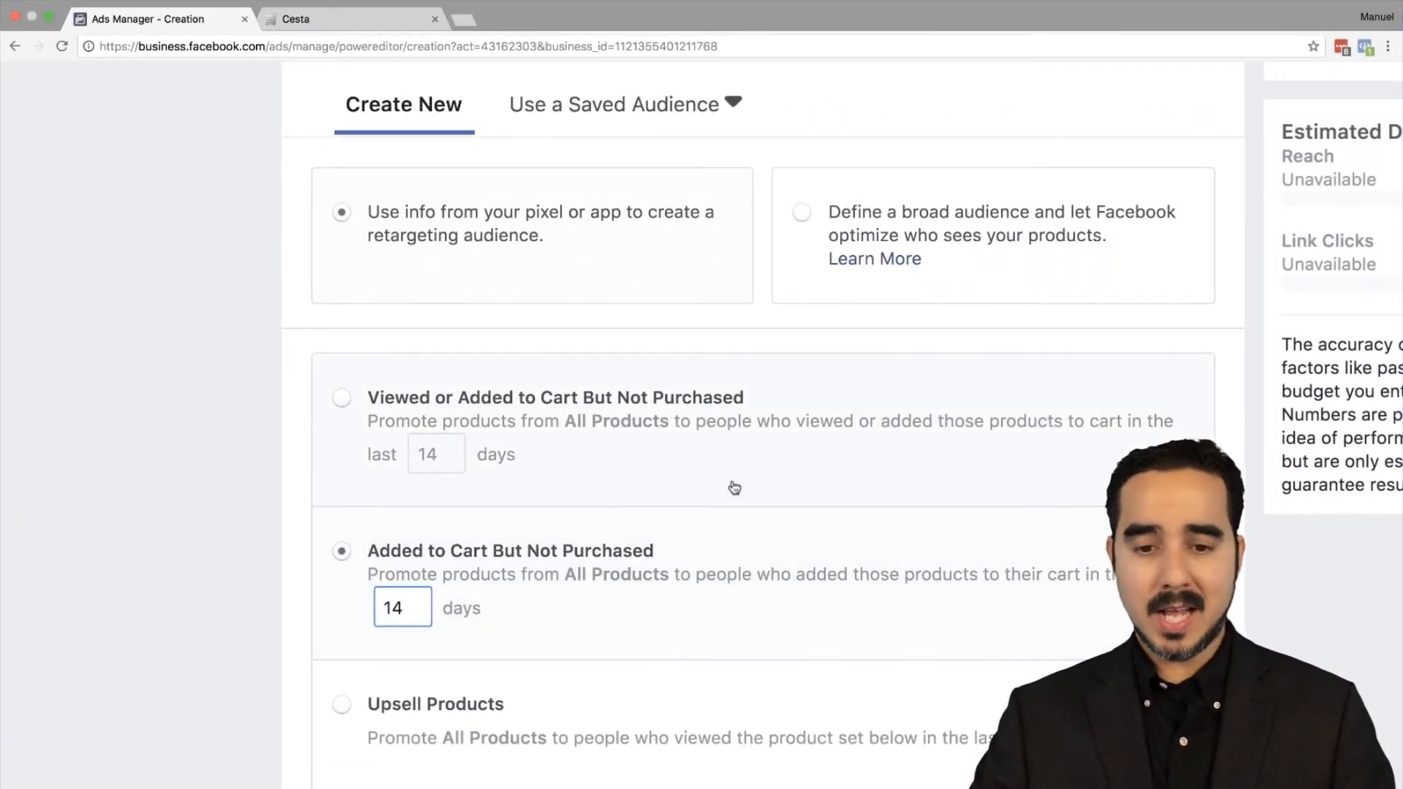
pyautogui.scroll(5, 731, 485)
pyautogui.scroll(5, 734, 487)
pyautogui.scroll(-10, 734, 487)
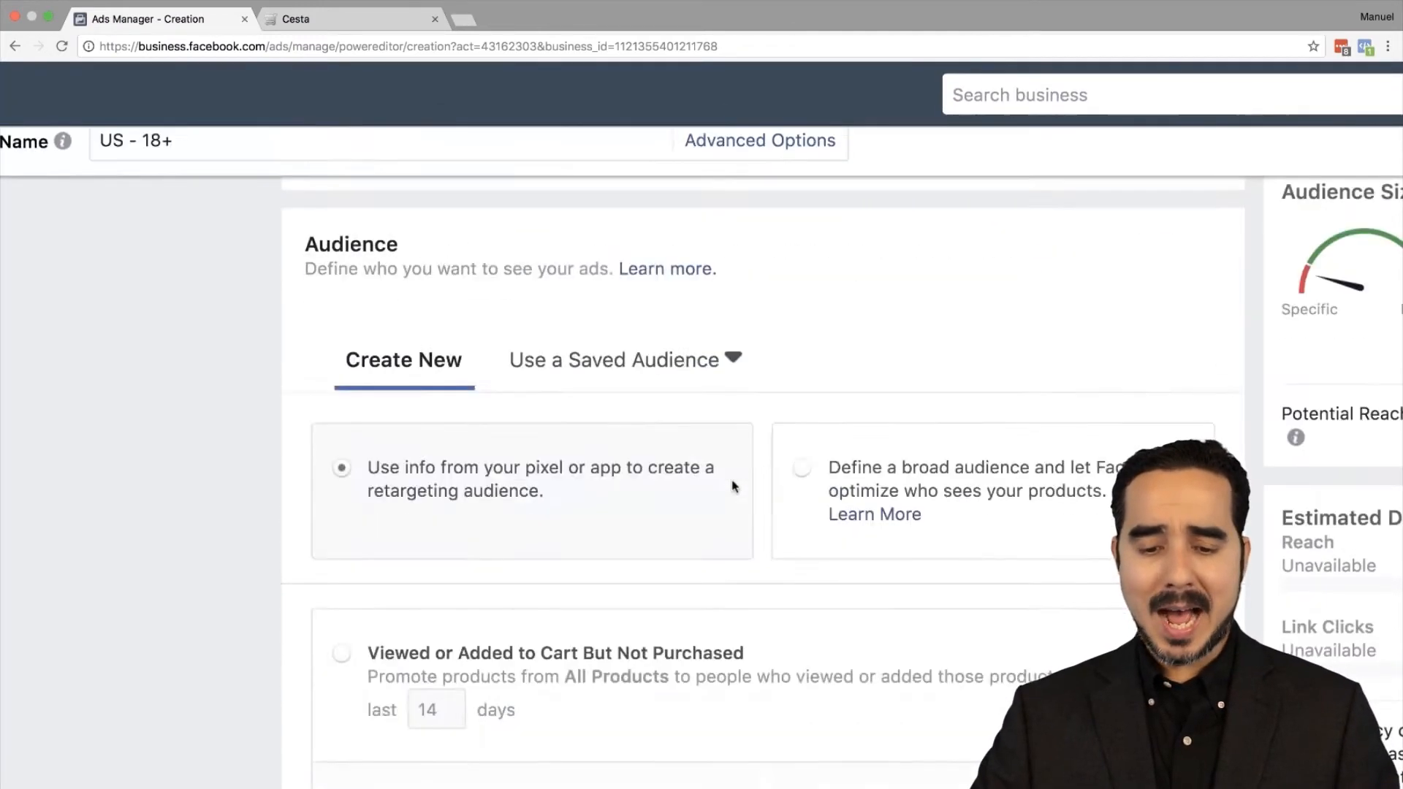
pyautogui.scroll(-6, 734, 488)
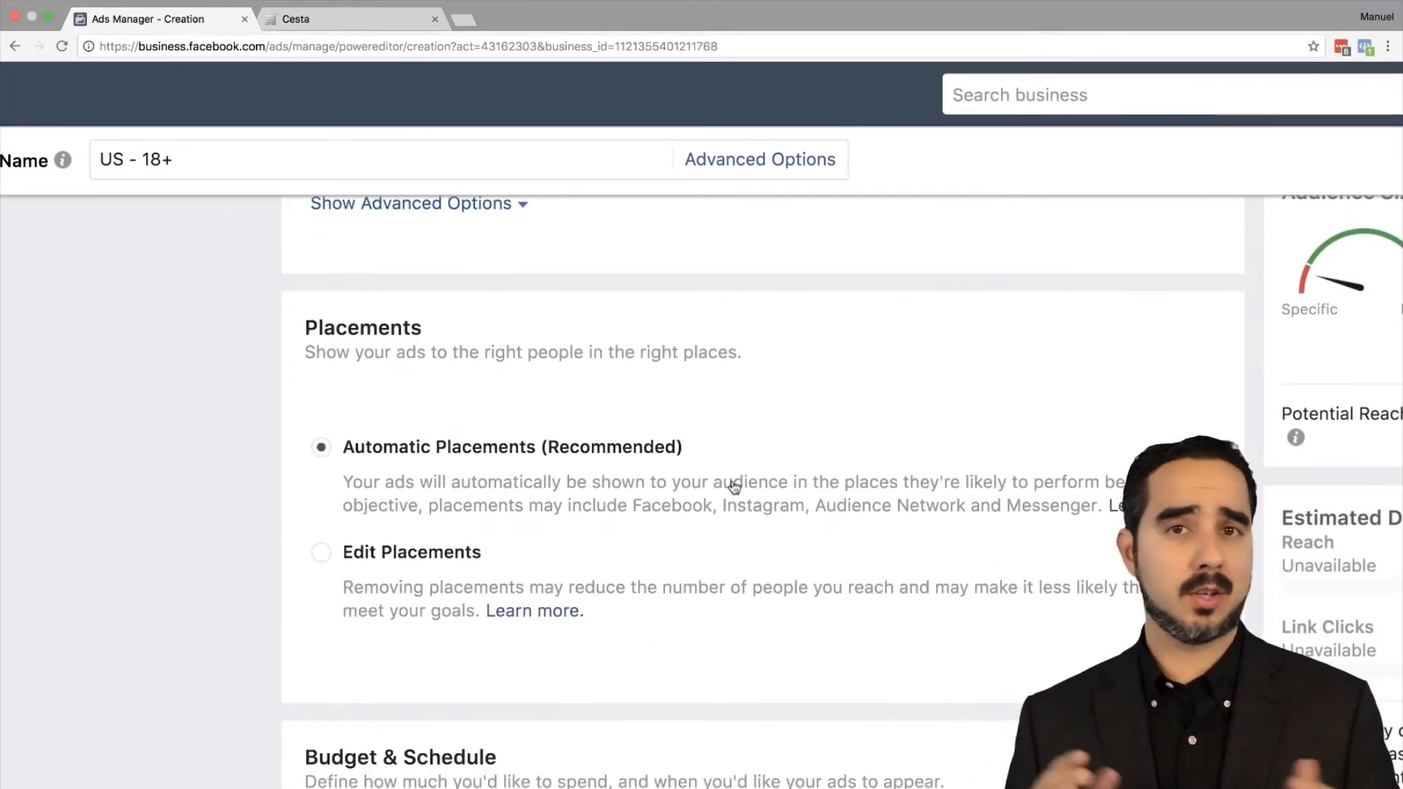
pyautogui.scroll(-4, 735, 487)
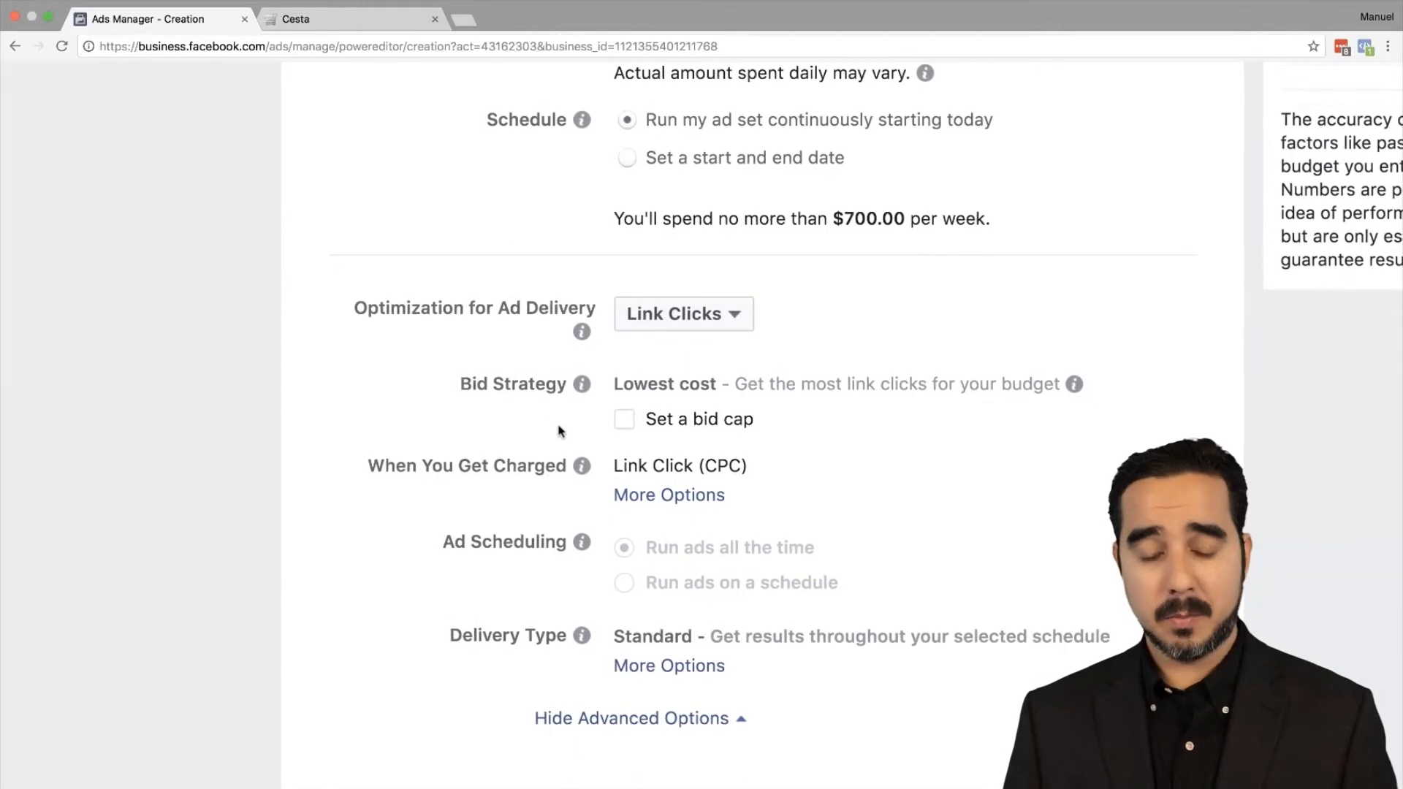
pyautogui.moveTo(582, 384)
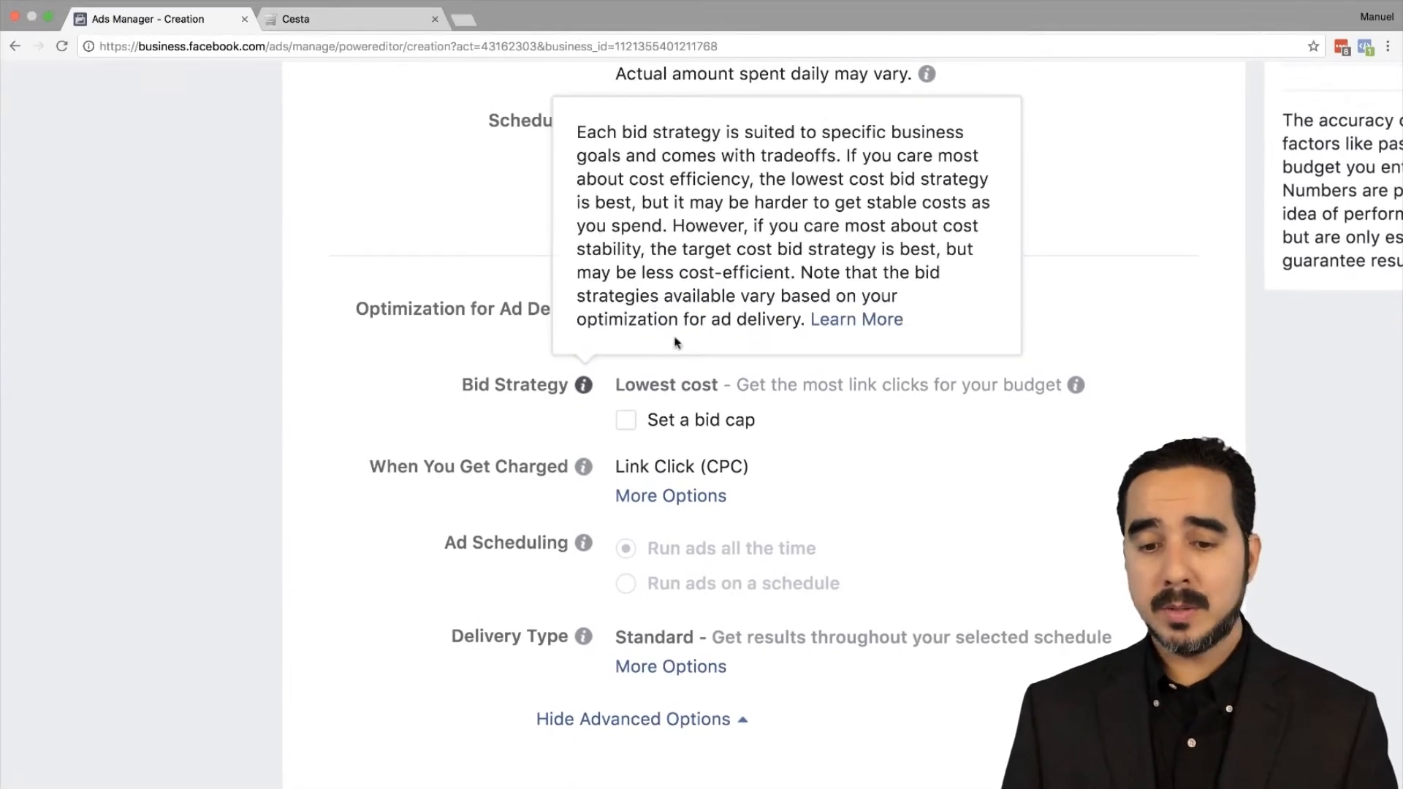
# Step: Switch ad delivery optimization from Link Clicks to Conversion Events, then reopen the choices to review them
pyautogui.click(675, 314)
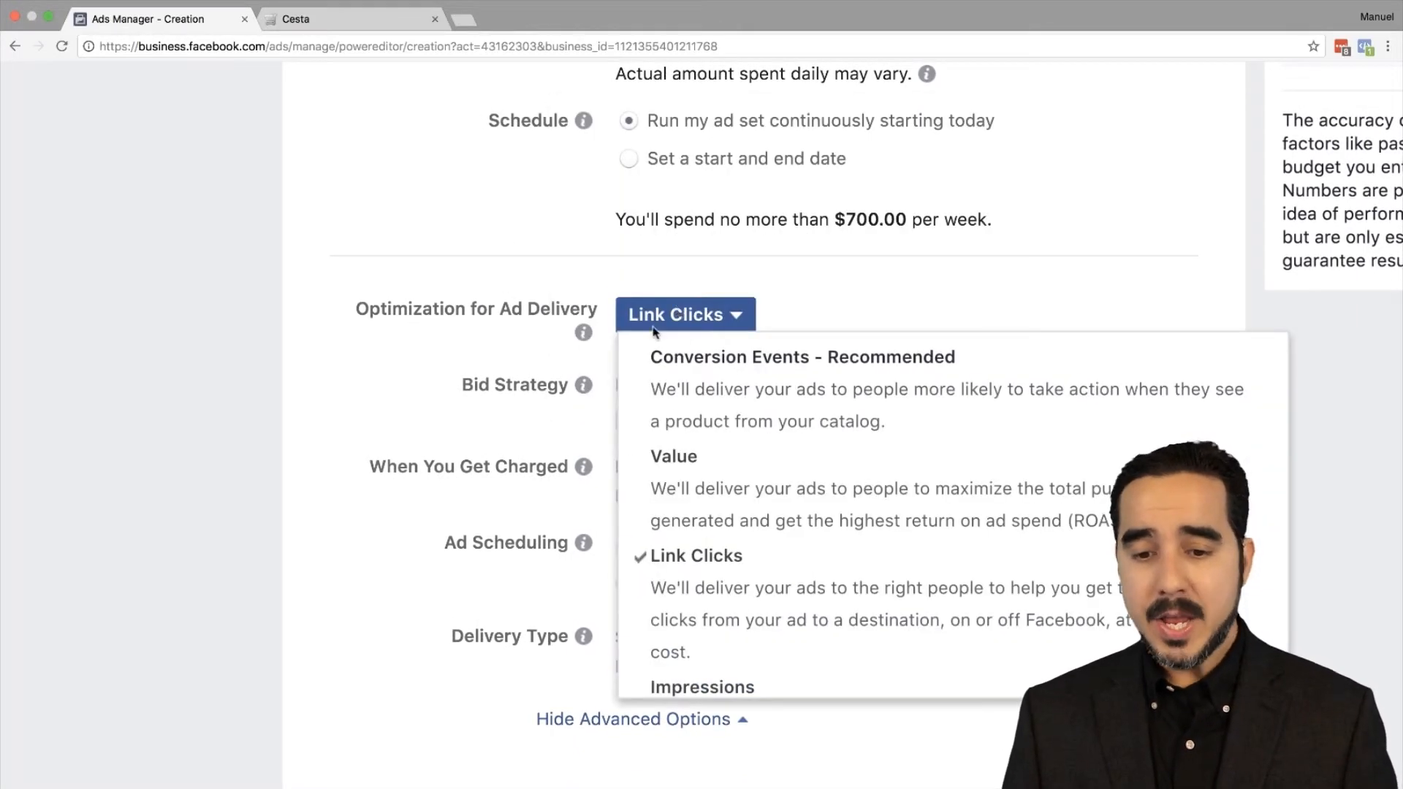
pyautogui.click(769, 377)
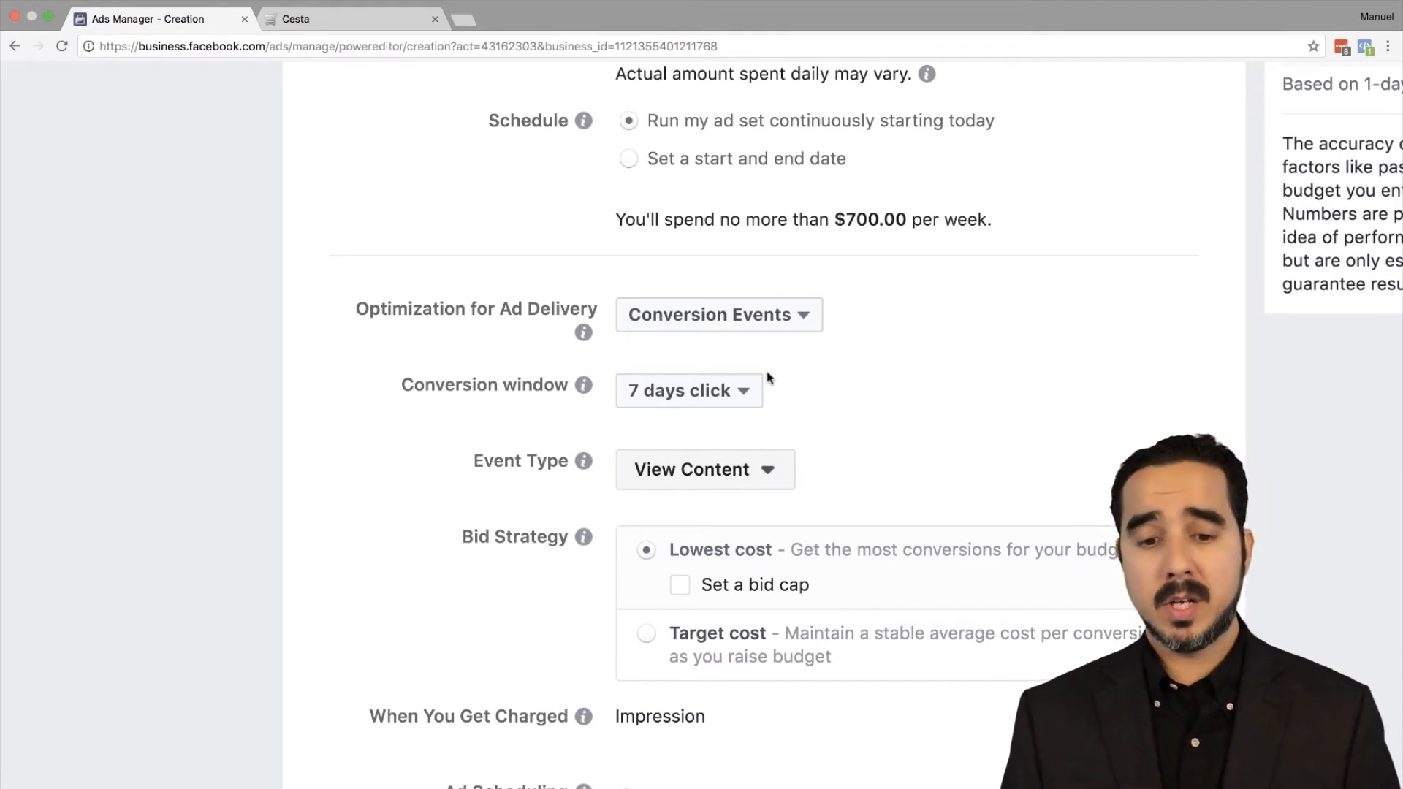
pyautogui.click(720, 319)
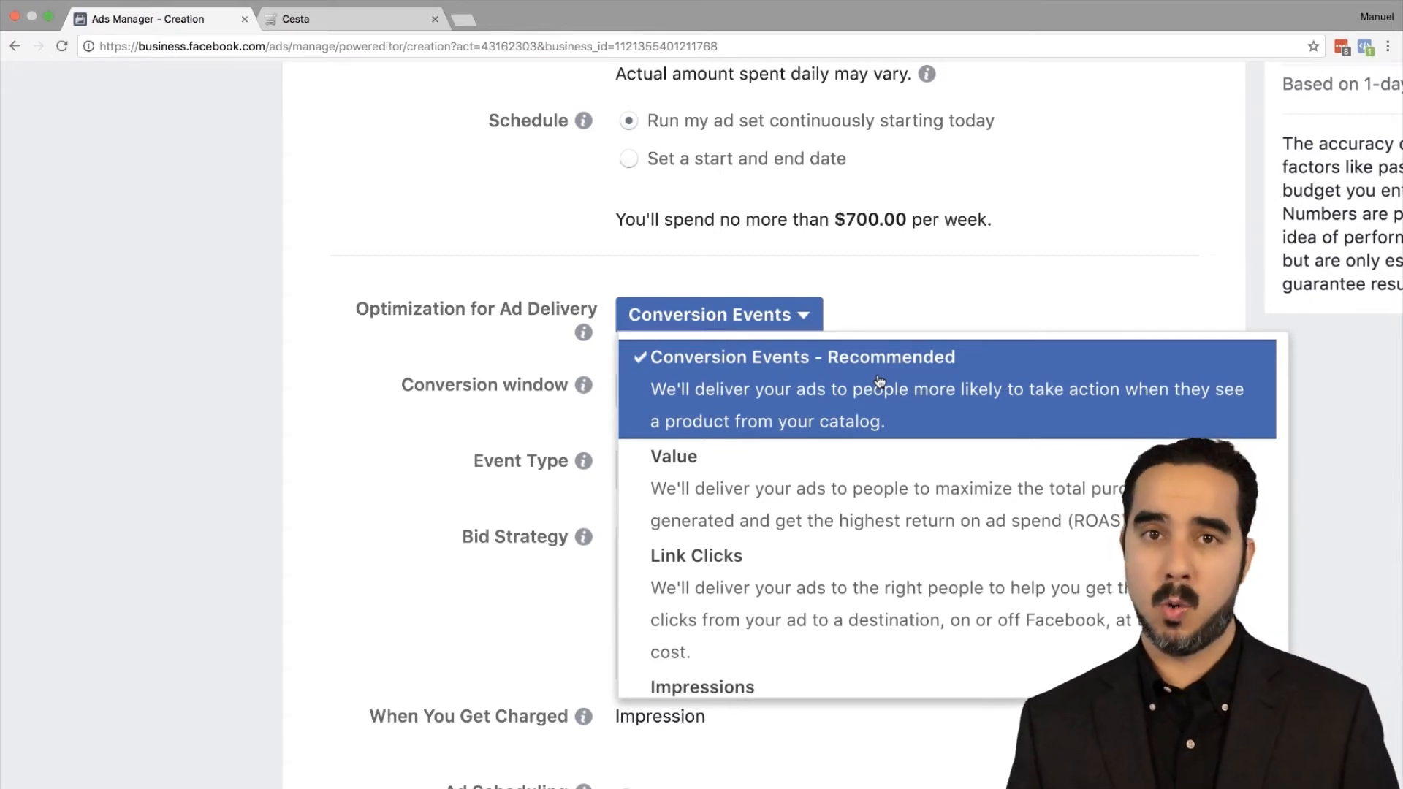
# Step: Keep Conversion Events and change the conversion Event Type from View Content to Purchase
pyautogui.click(807, 380)
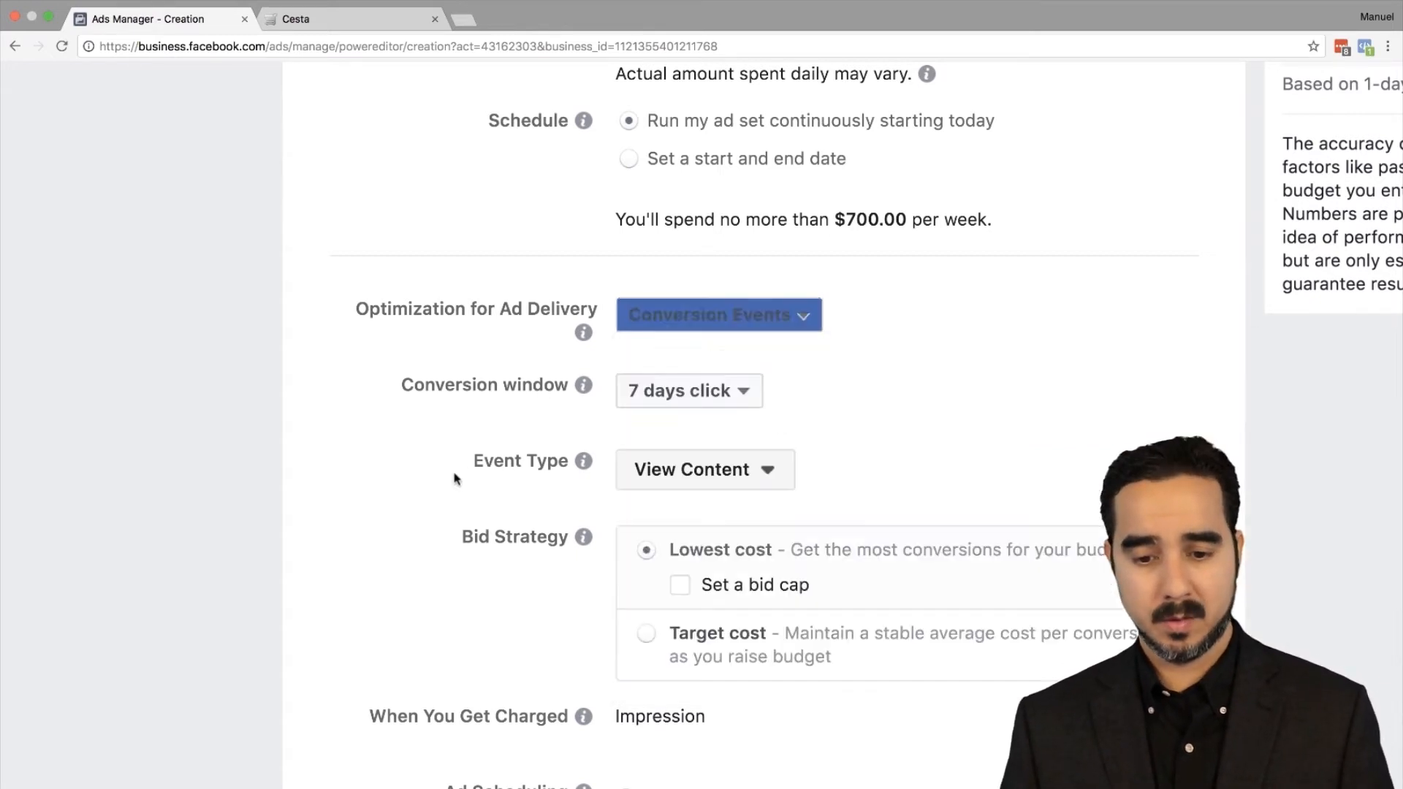
pyautogui.click(705, 483)
pyautogui.scroll(-3, 431, 563)
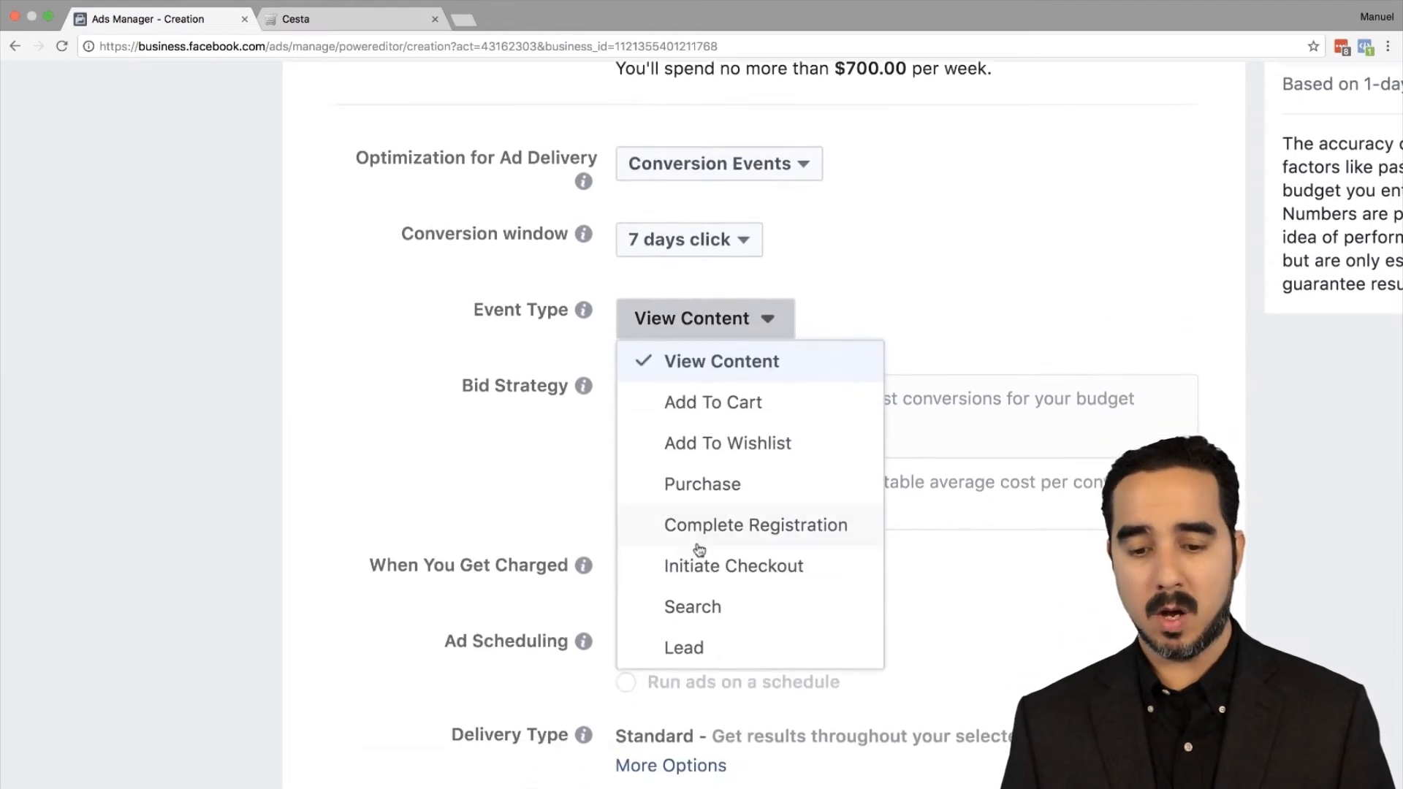
pyautogui.click(714, 488)
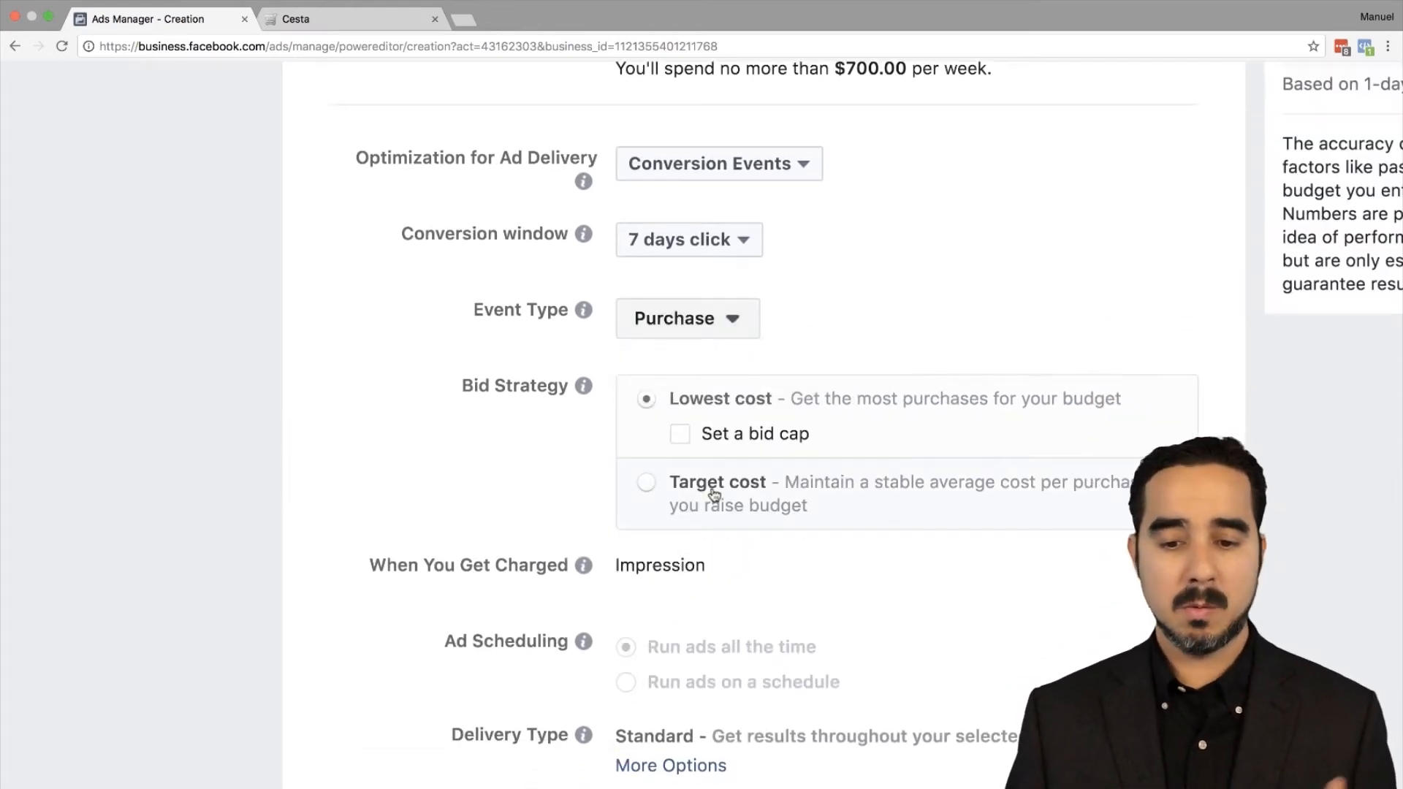
pyautogui.moveTo(732, 439)
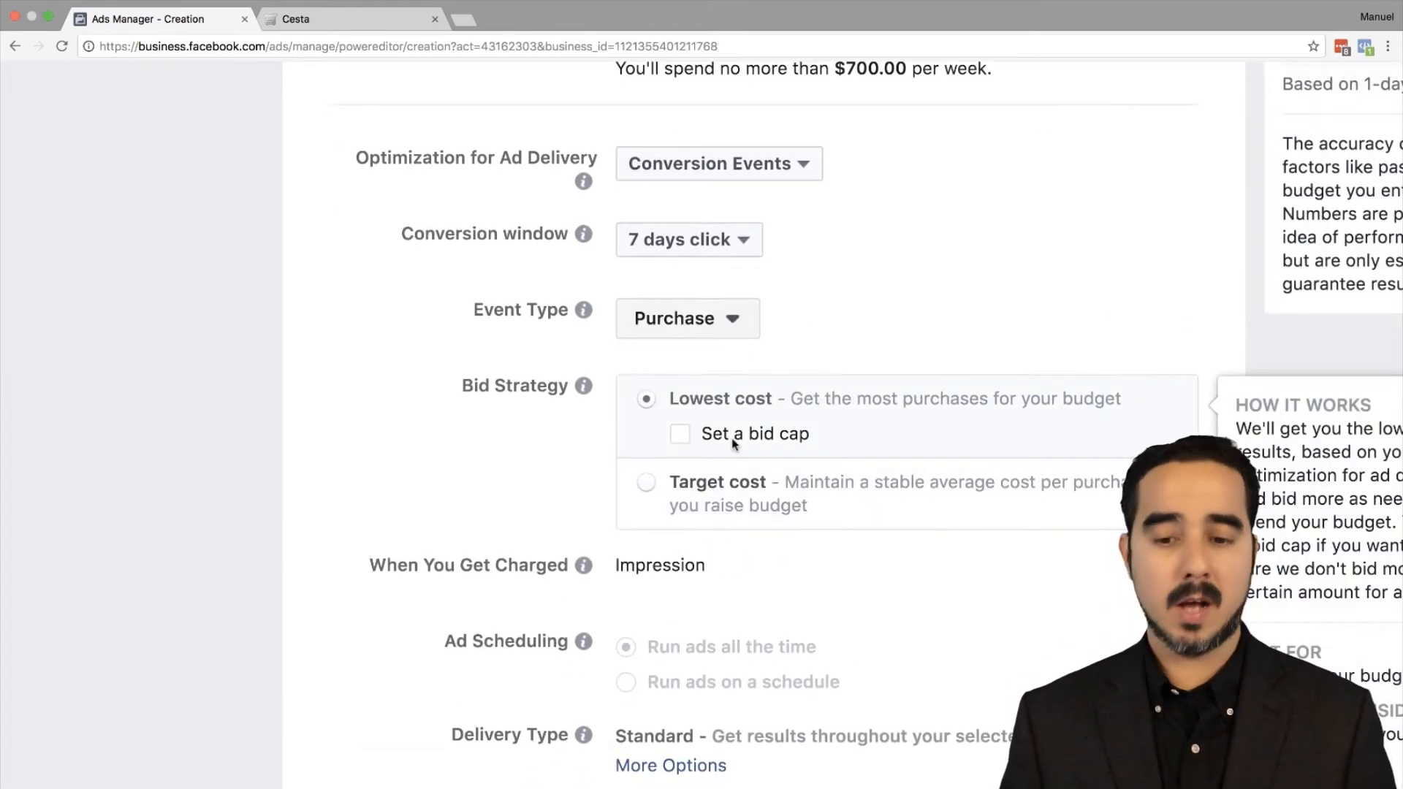
pyautogui.scroll(-2, 731, 437)
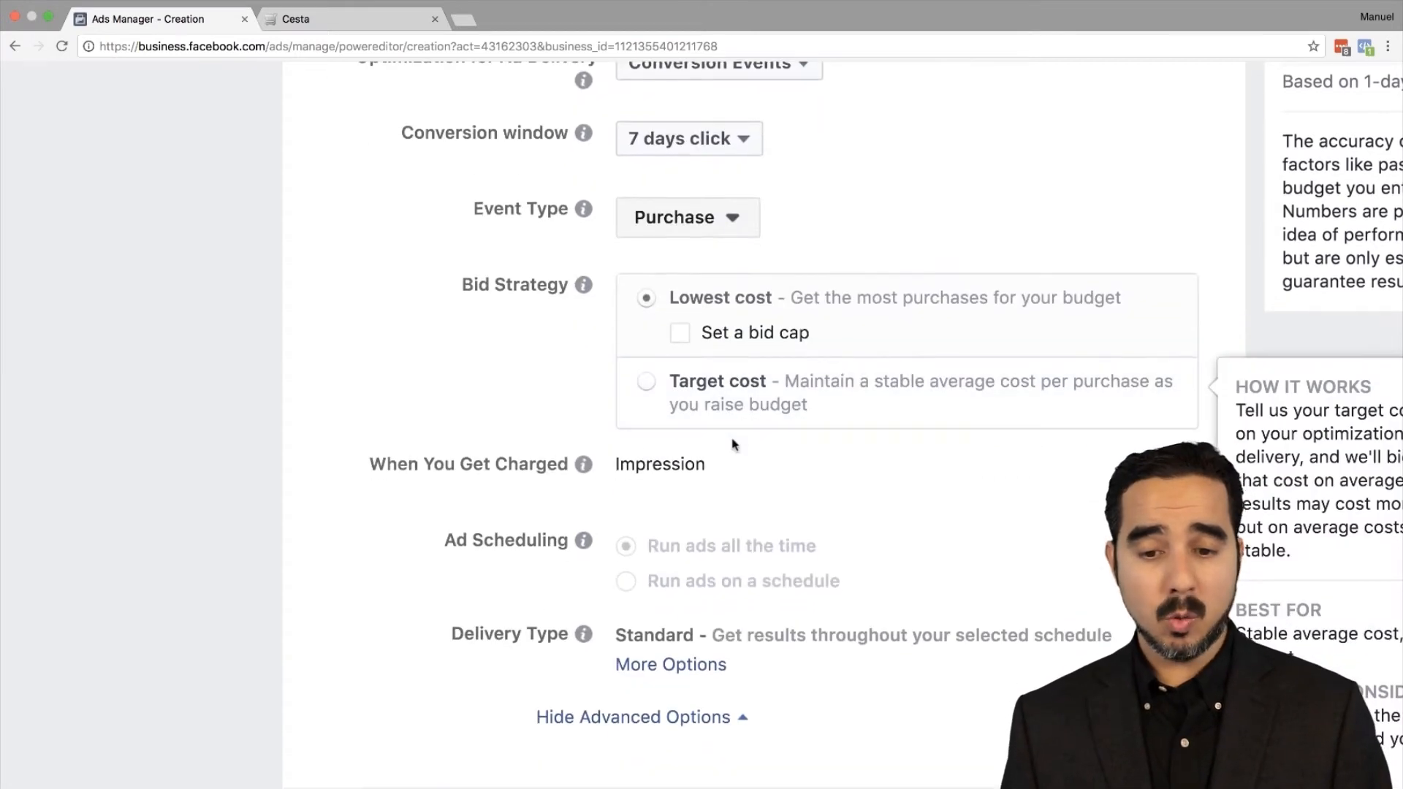
# Step: Try a bid cap and Target cost bidding, then return to Lowest cost with no cap
pyautogui.click(679, 338)
pyautogui.click(718, 375)
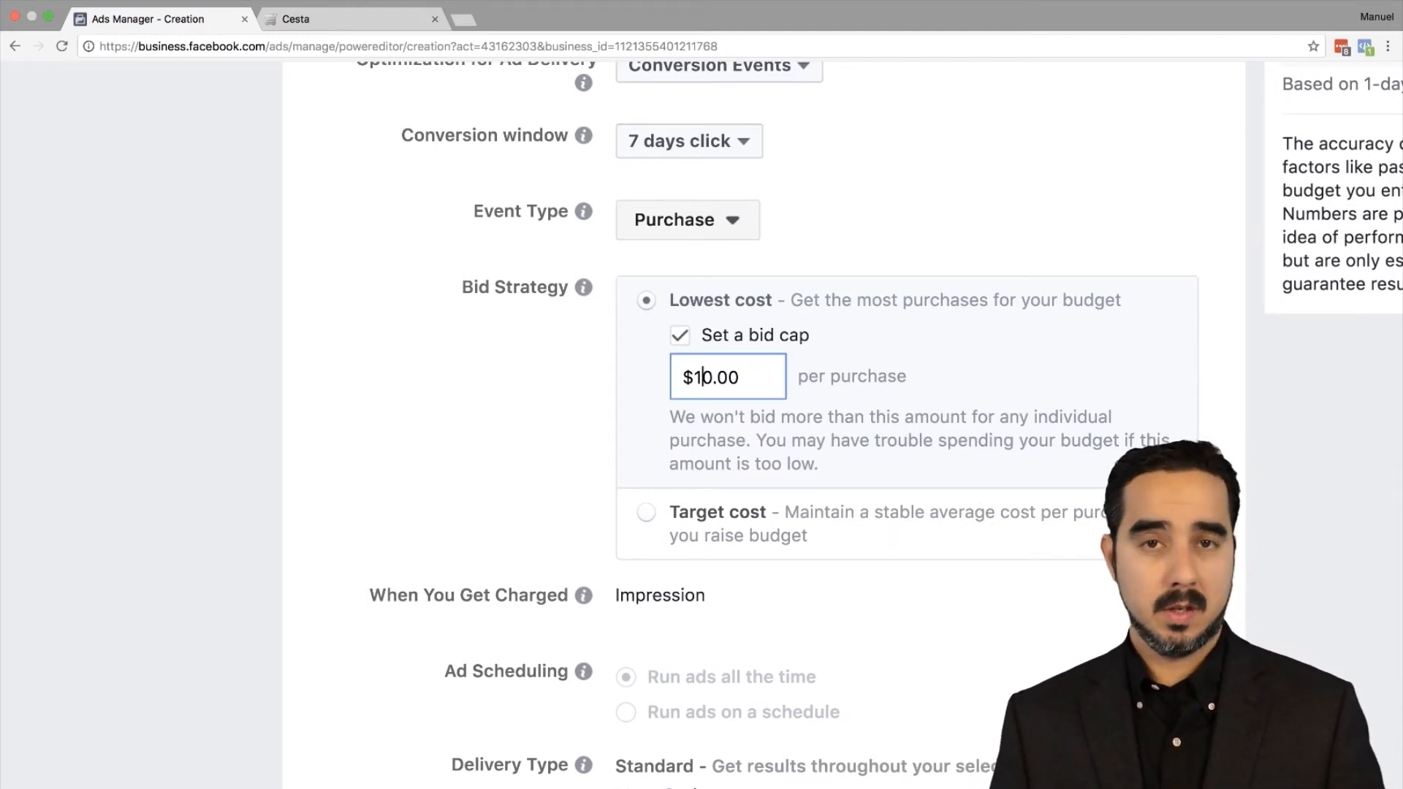
pyautogui.click(646, 512)
pyautogui.click(720, 411)
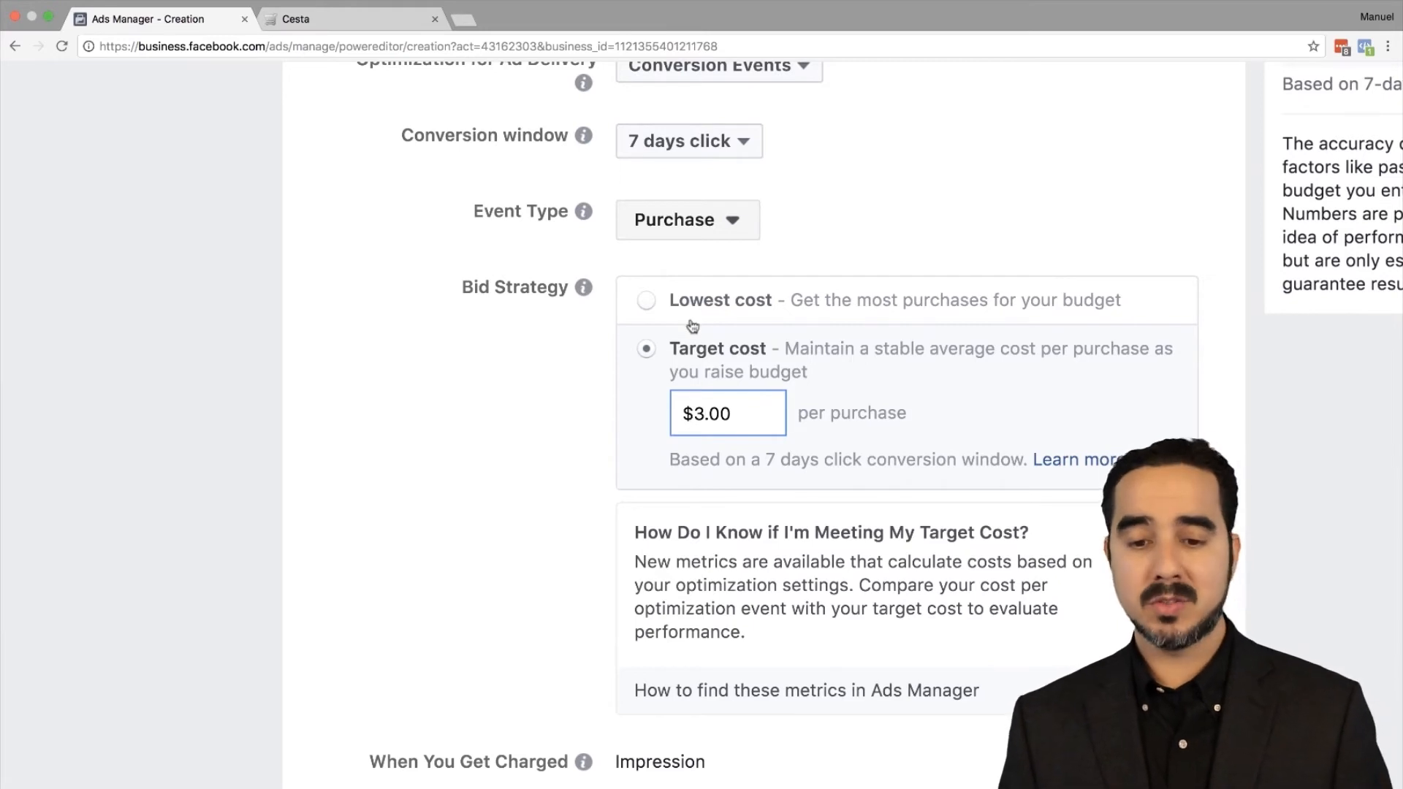
pyautogui.click(646, 300)
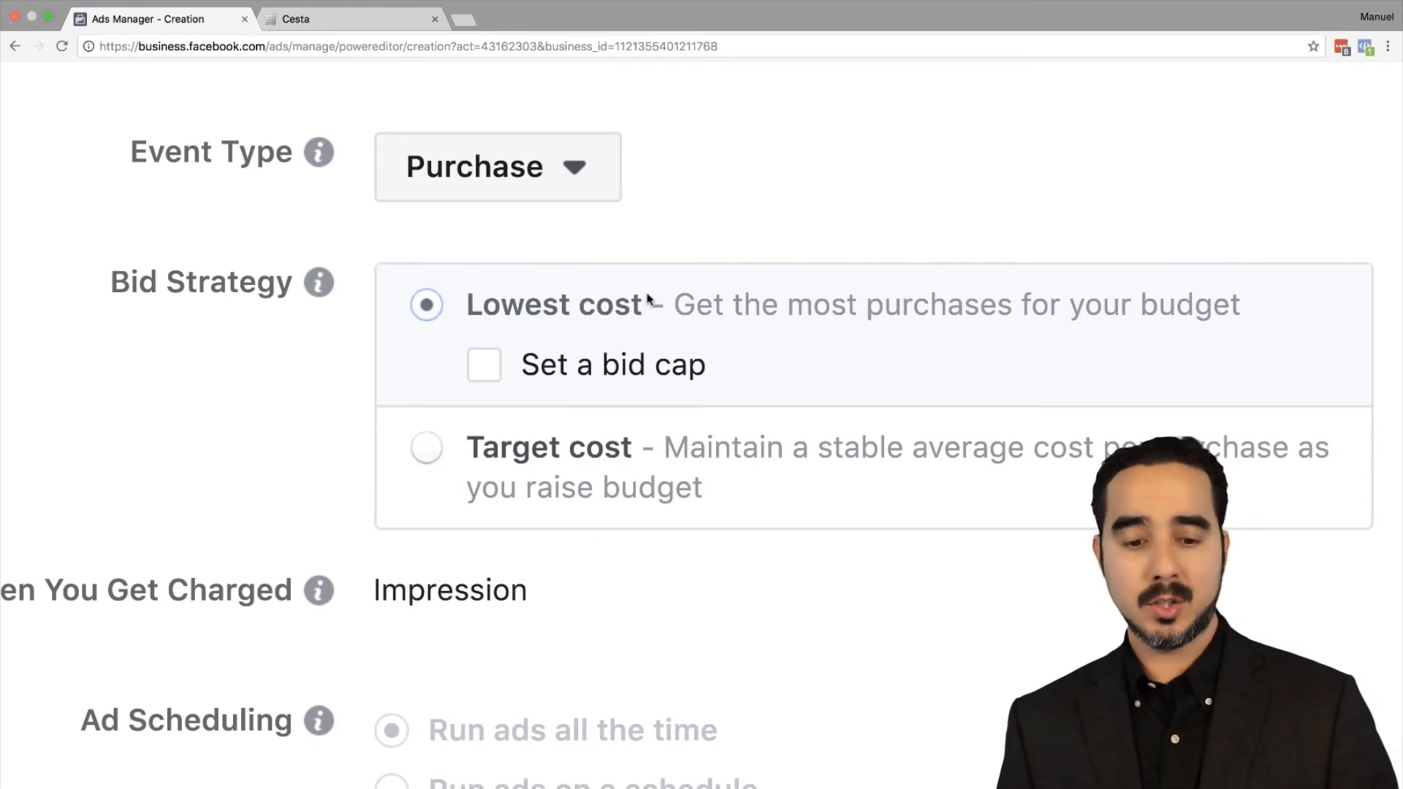
pyautogui.scroll(-5, 649, 300)
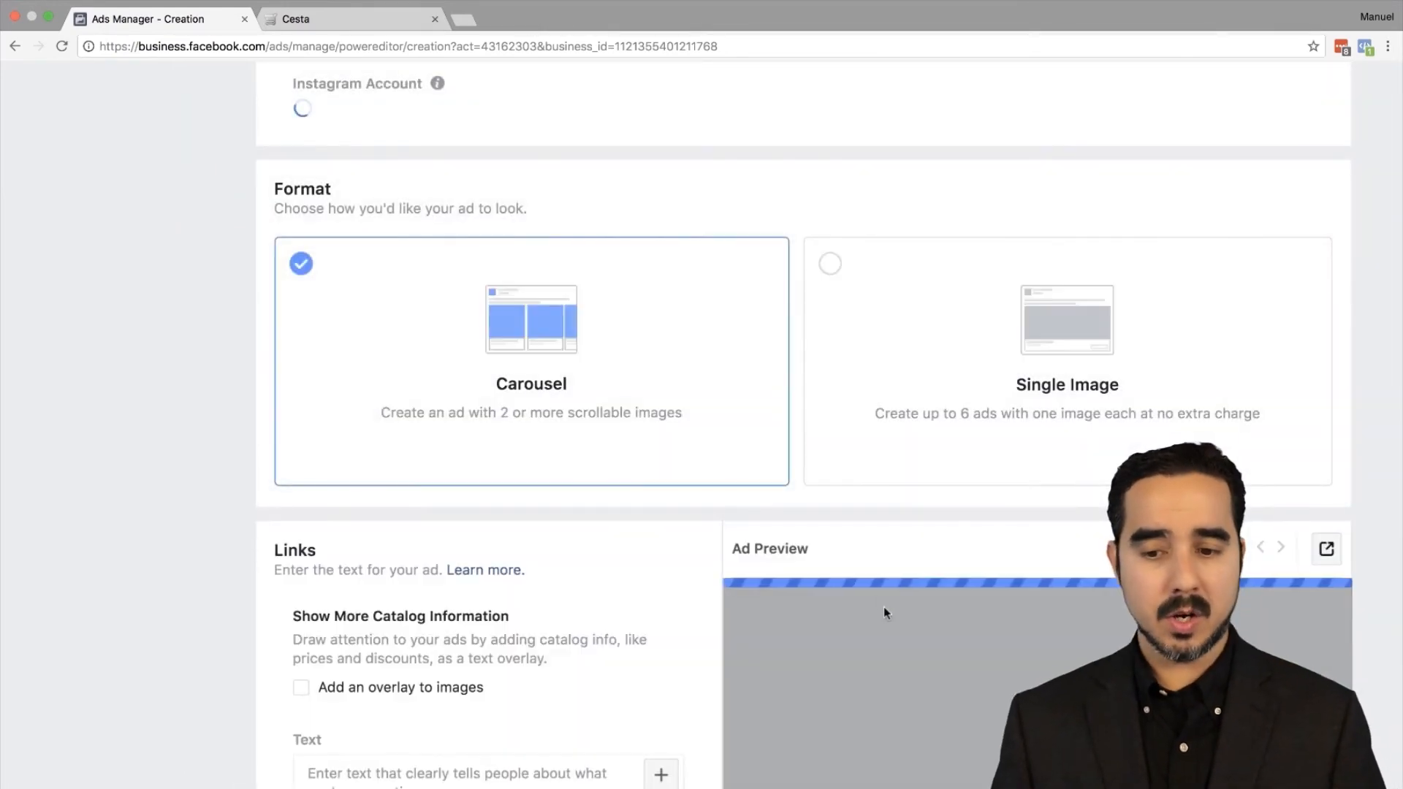
# Step: Search the Instagram account list for 'natu', then dismiss it without choosing an account
pyautogui.scroll(-5, 866, 603)
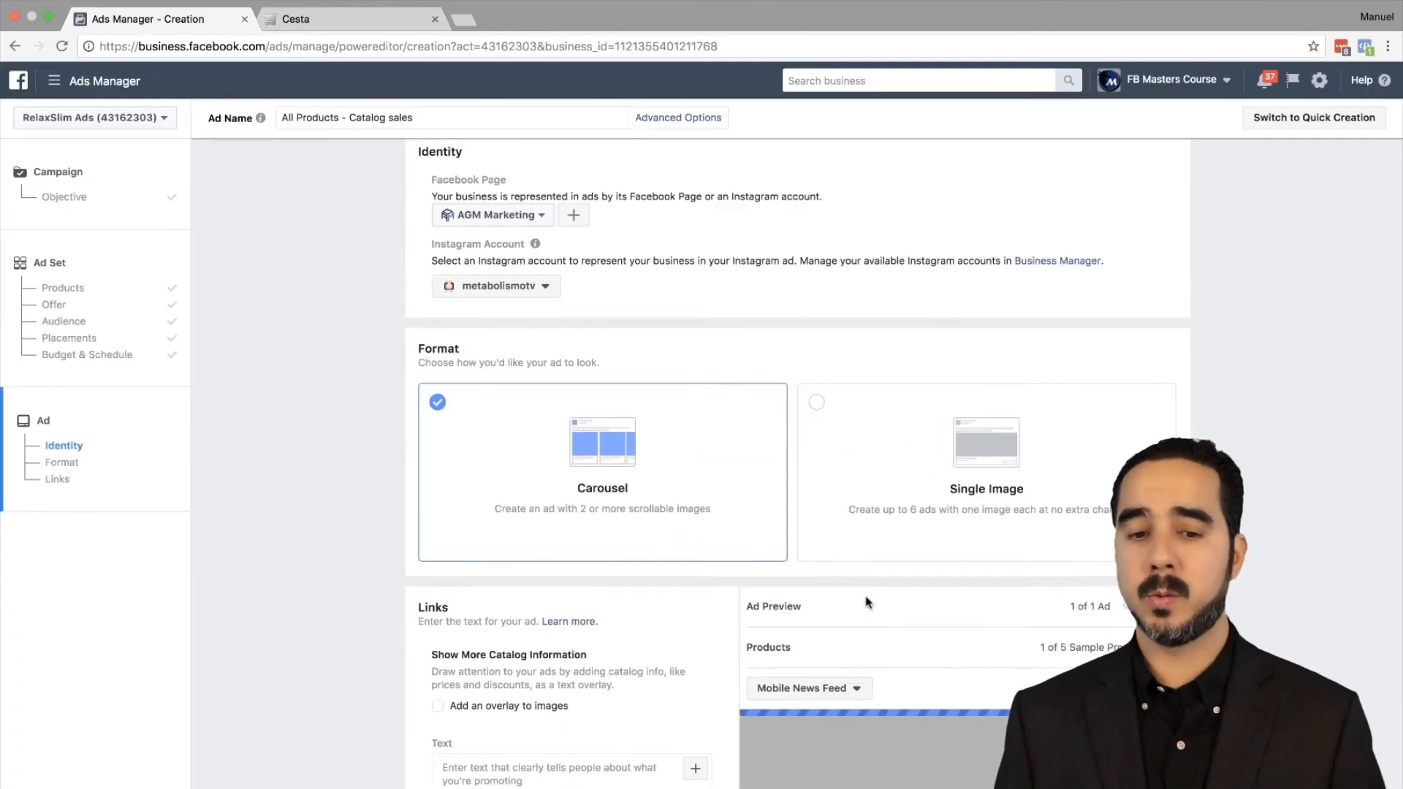
pyautogui.click(541, 281)
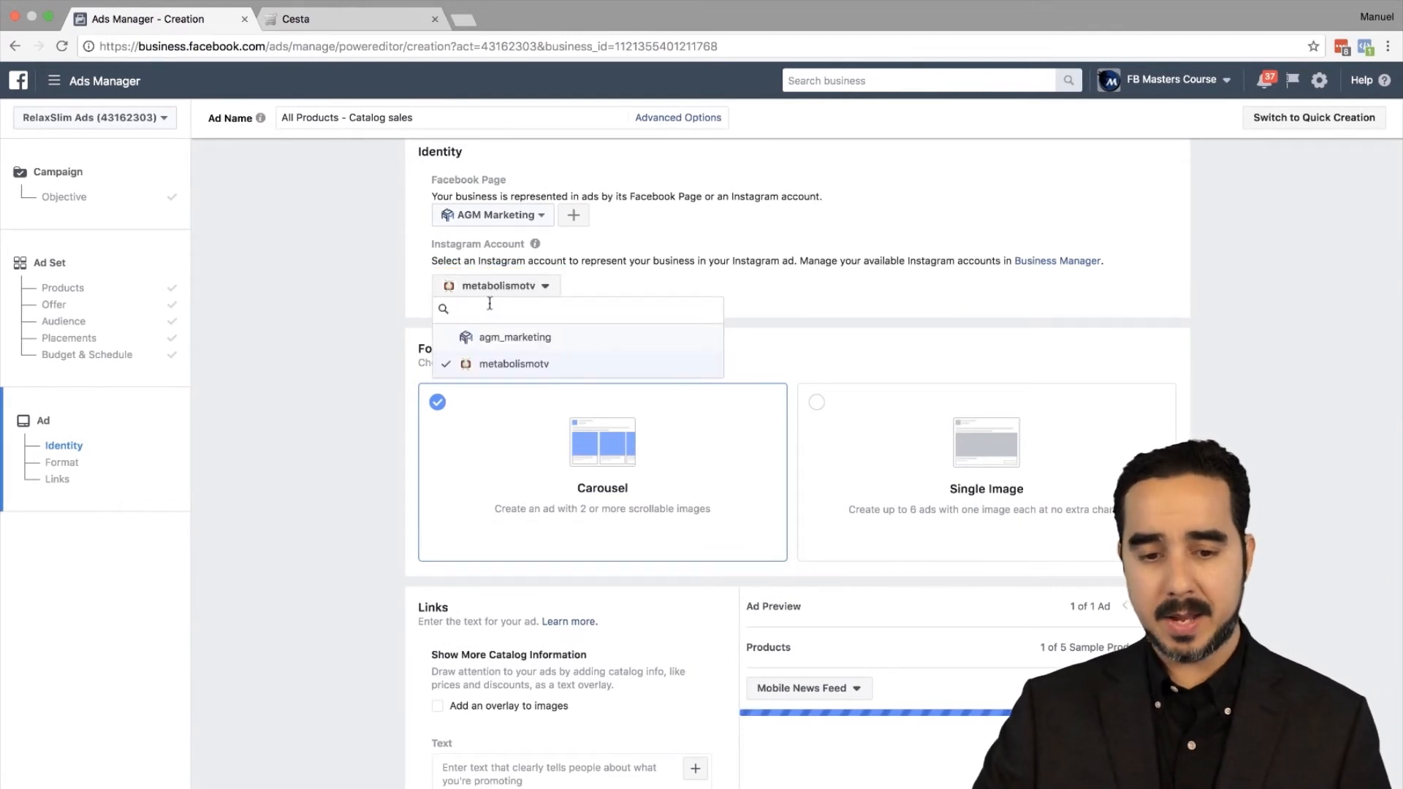
pyautogui.write('natu')
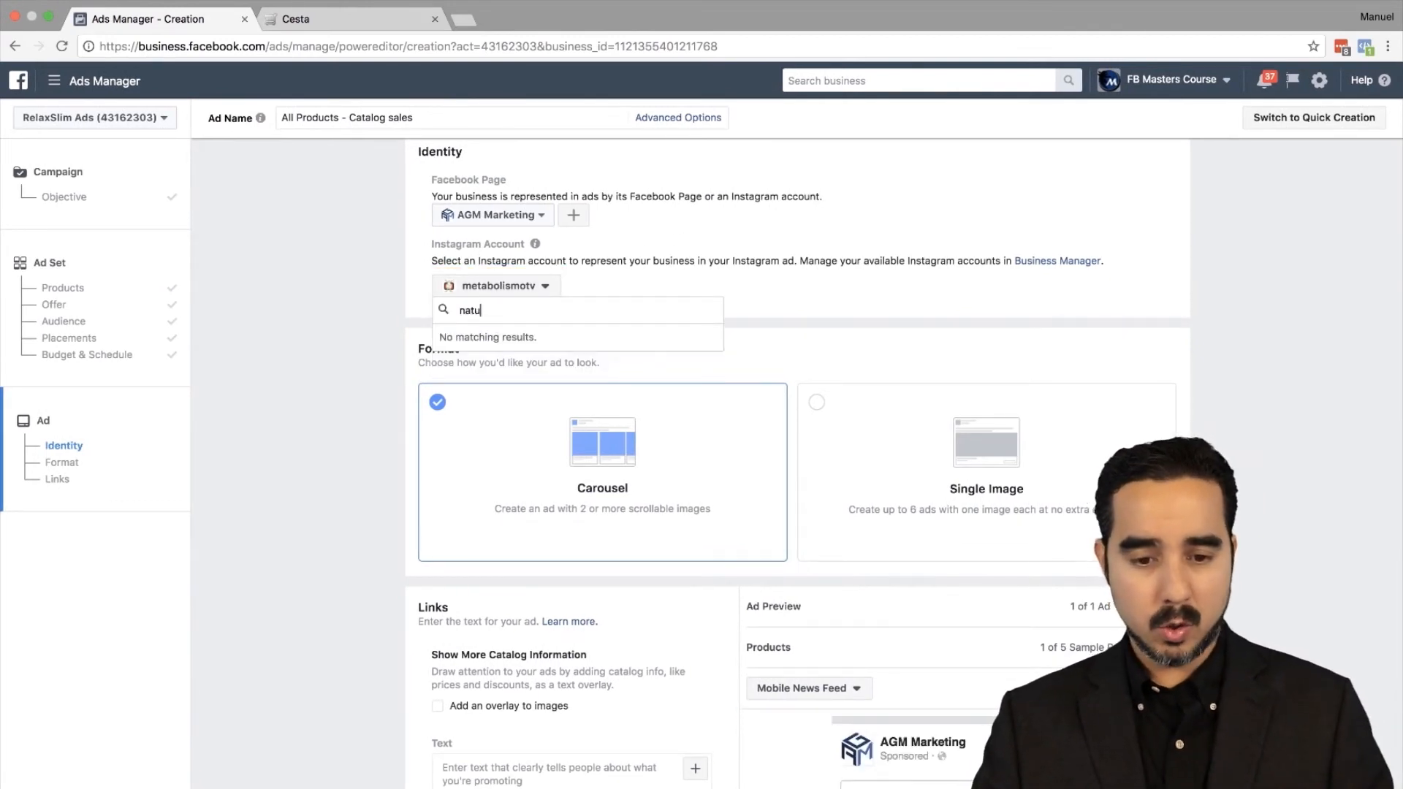
pyautogui.press('BackSpace')
pyautogui.click(510, 289)
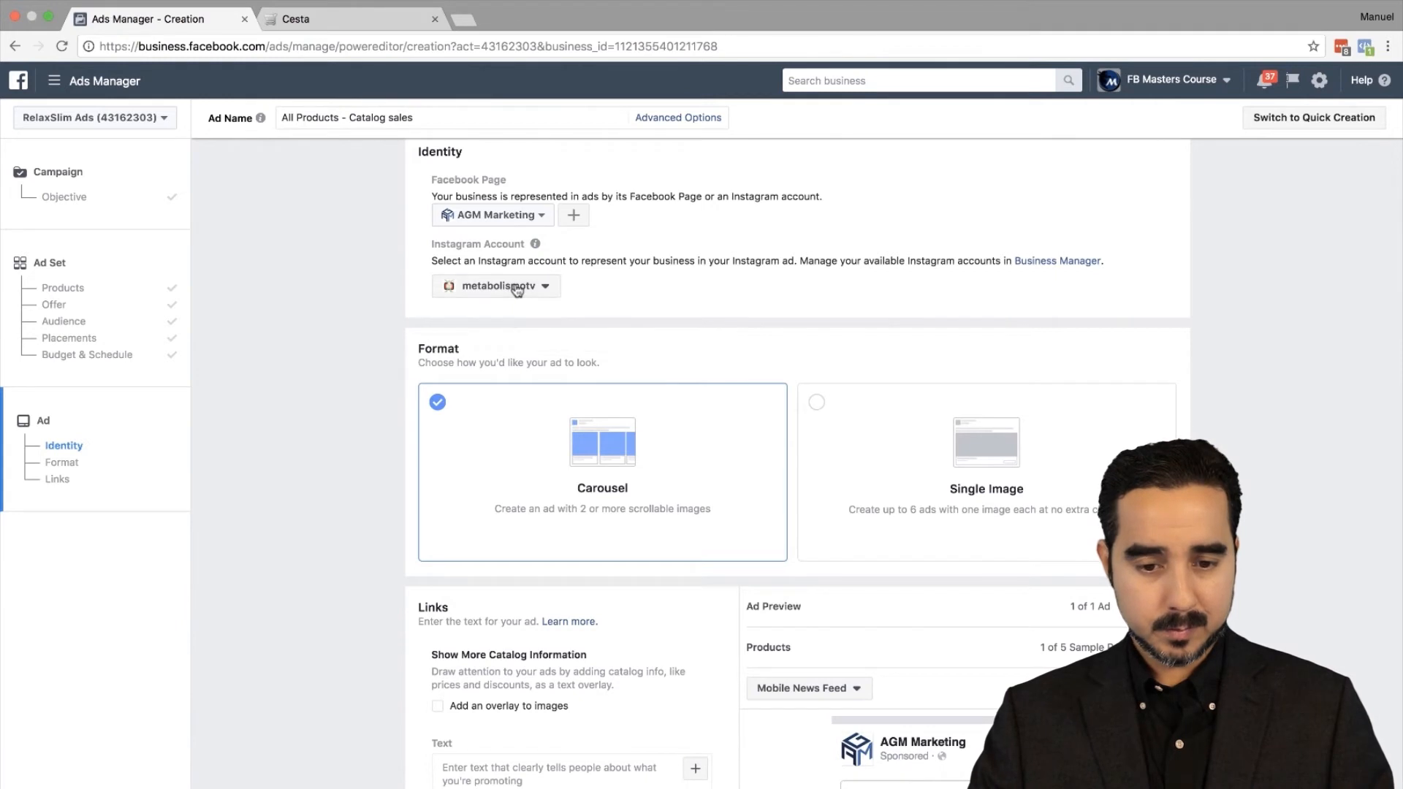
# Step: Pick NaturalSlim en los Estados Unidos as the Facebook Page and set Instagram to use it
pyautogui.click(541, 216)
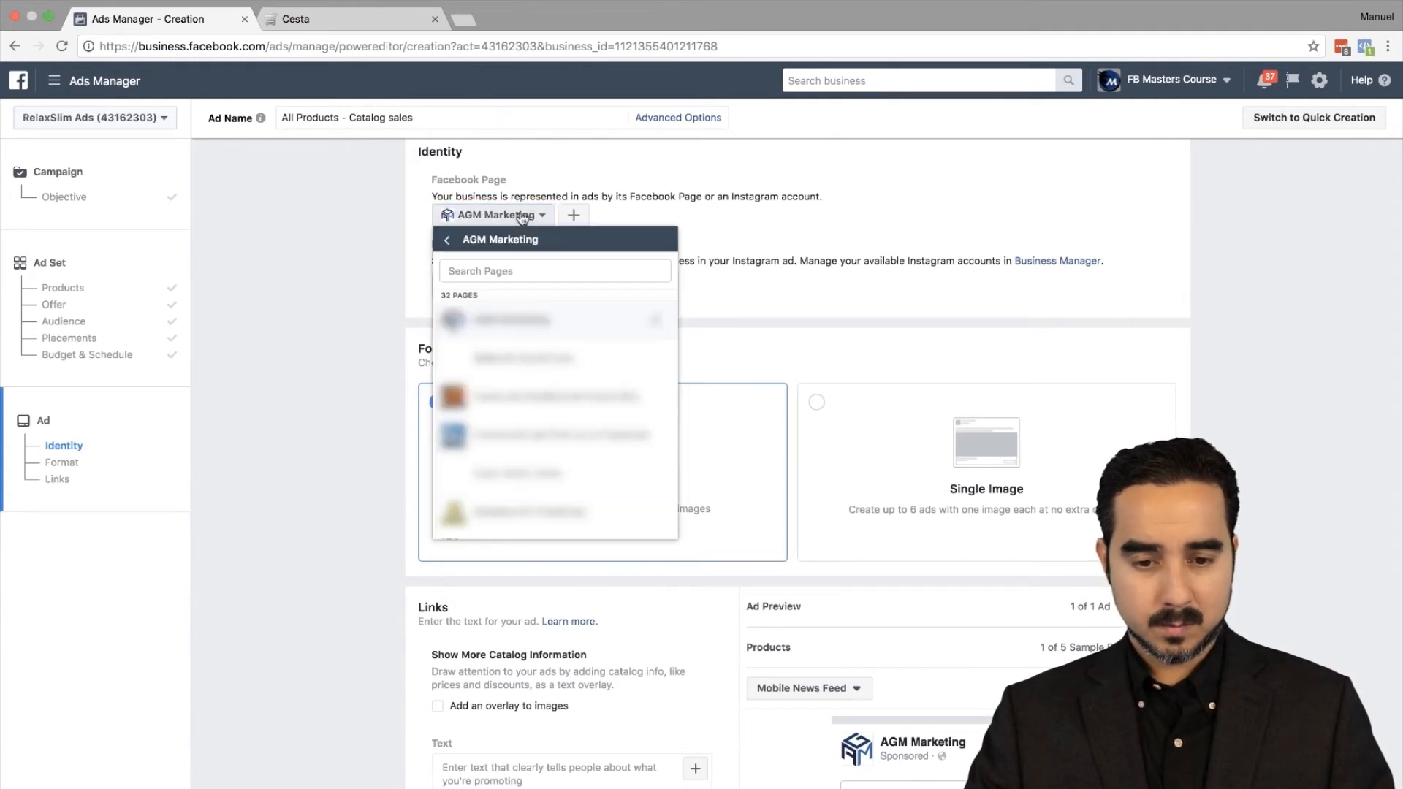
pyautogui.click(532, 269)
pyautogui.write('natu')
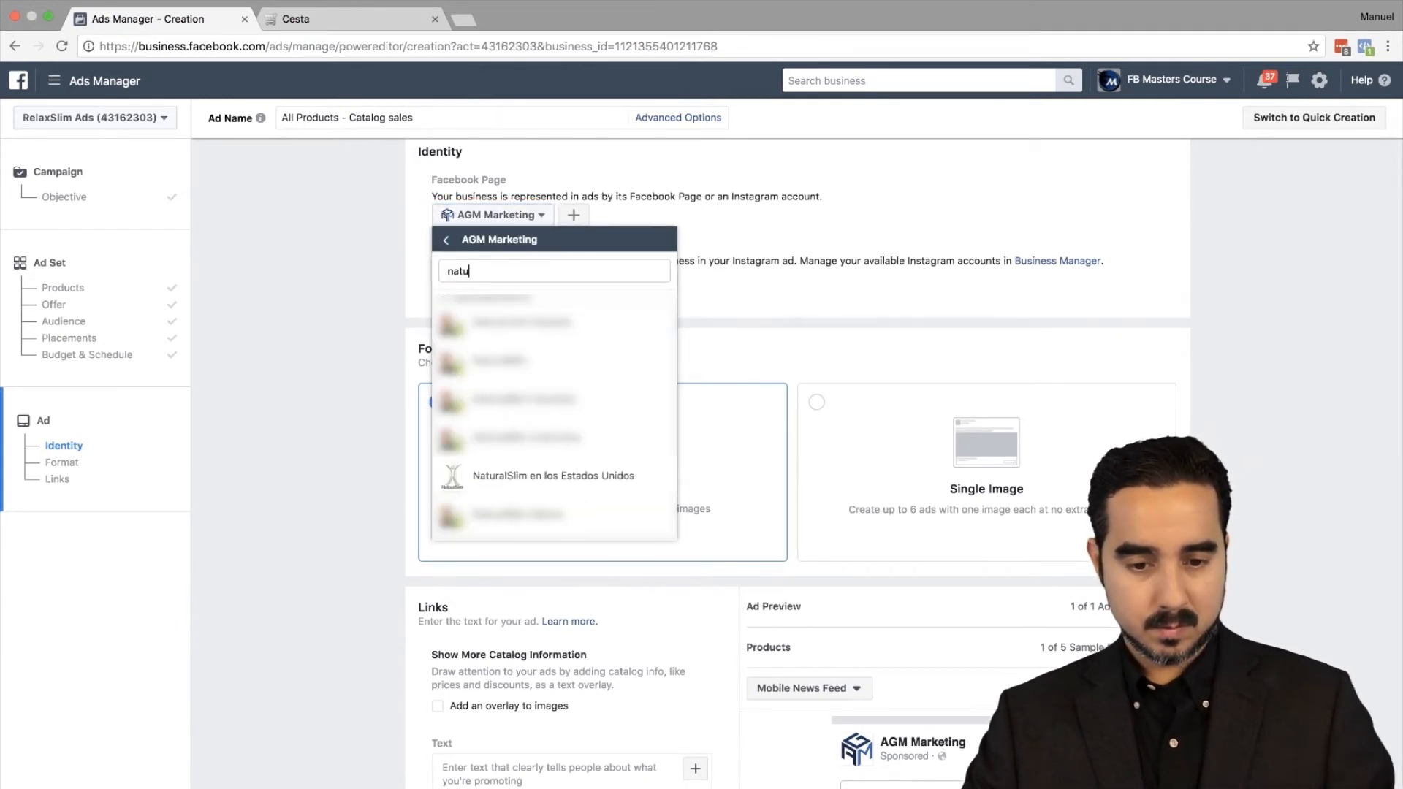
pyautogui.click(519, 476)
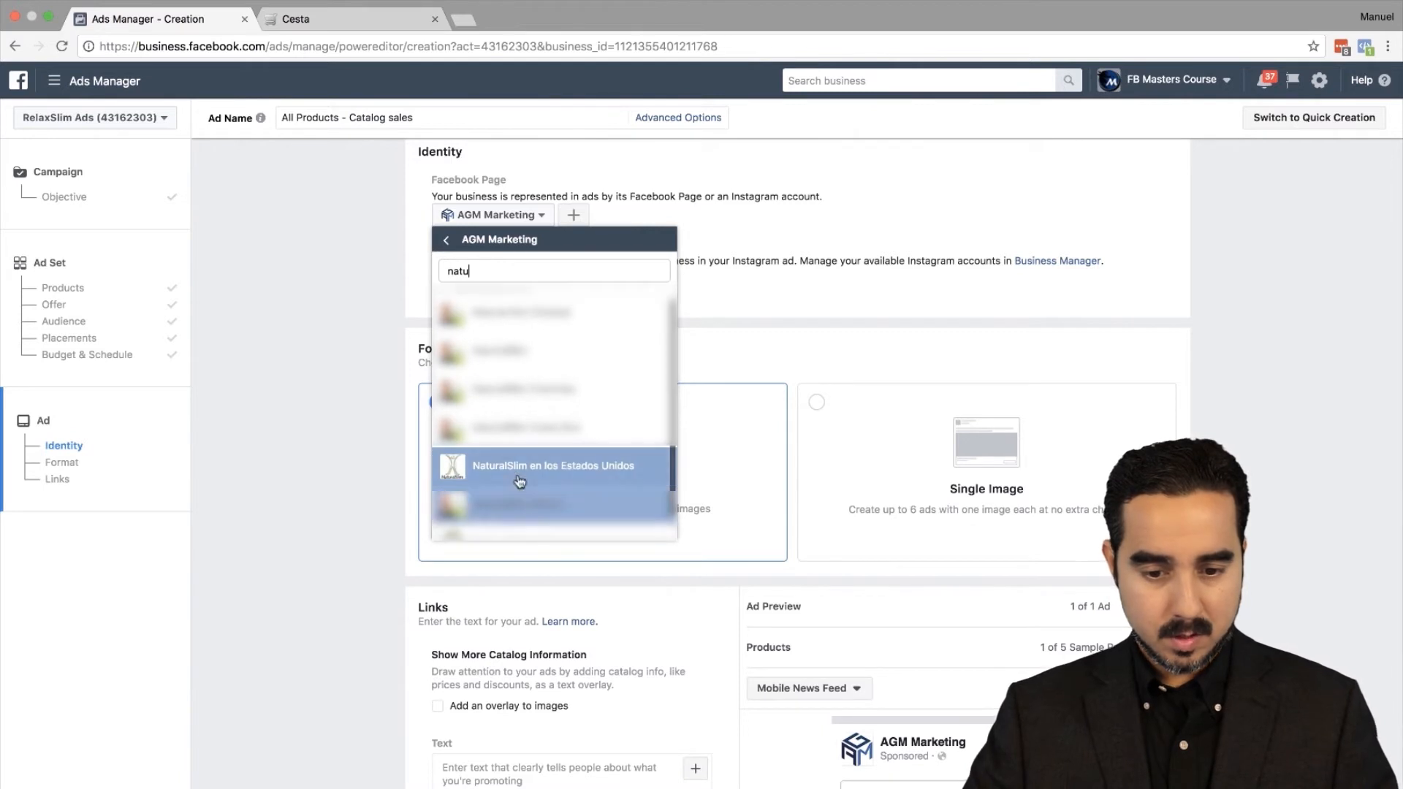
pyautogui.click(515, 285)
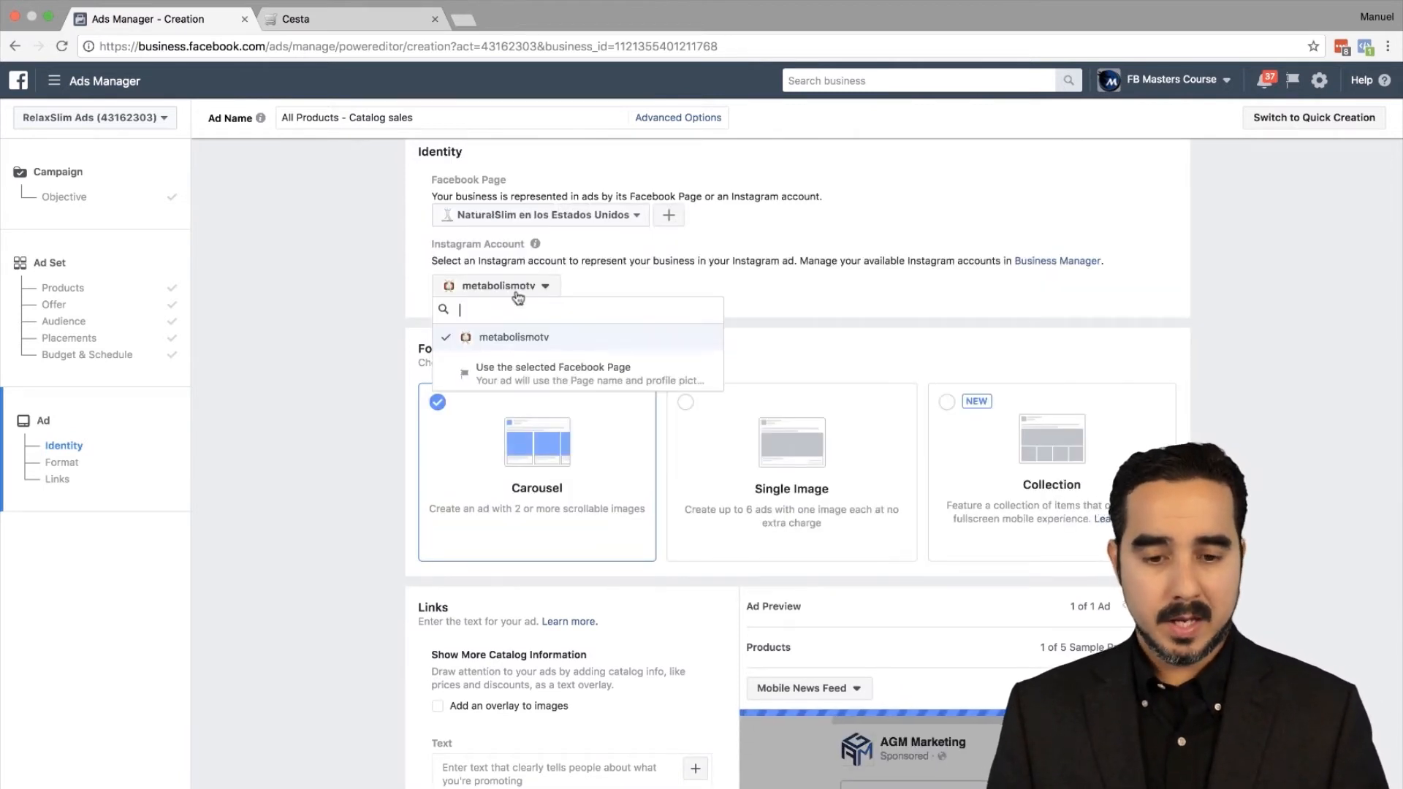
pyautogui.click(538, 363)
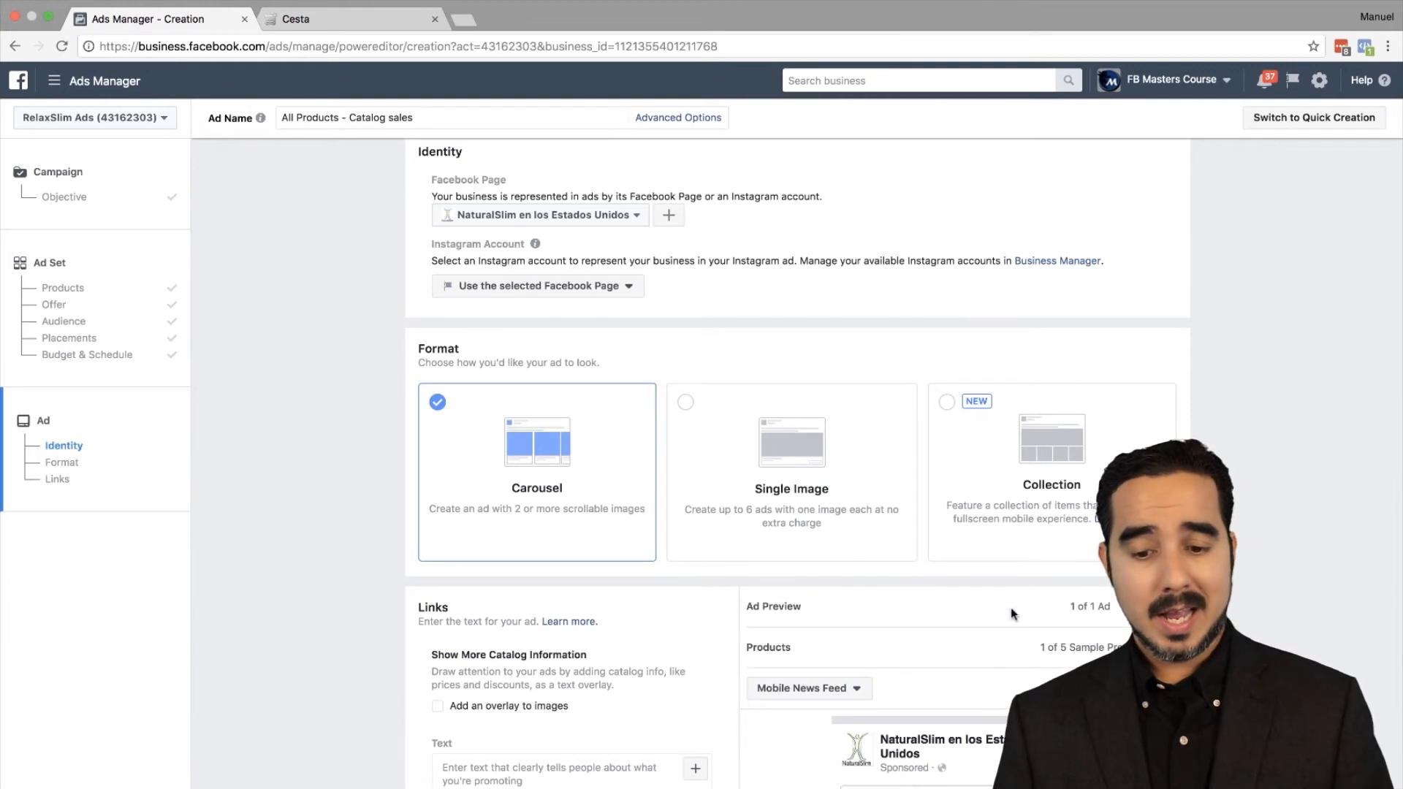
# Step: Write the primary text 'Thank you for visiting my store.' with a second line suggesting more items
pyautogui.scroll(-5, 822, 442)
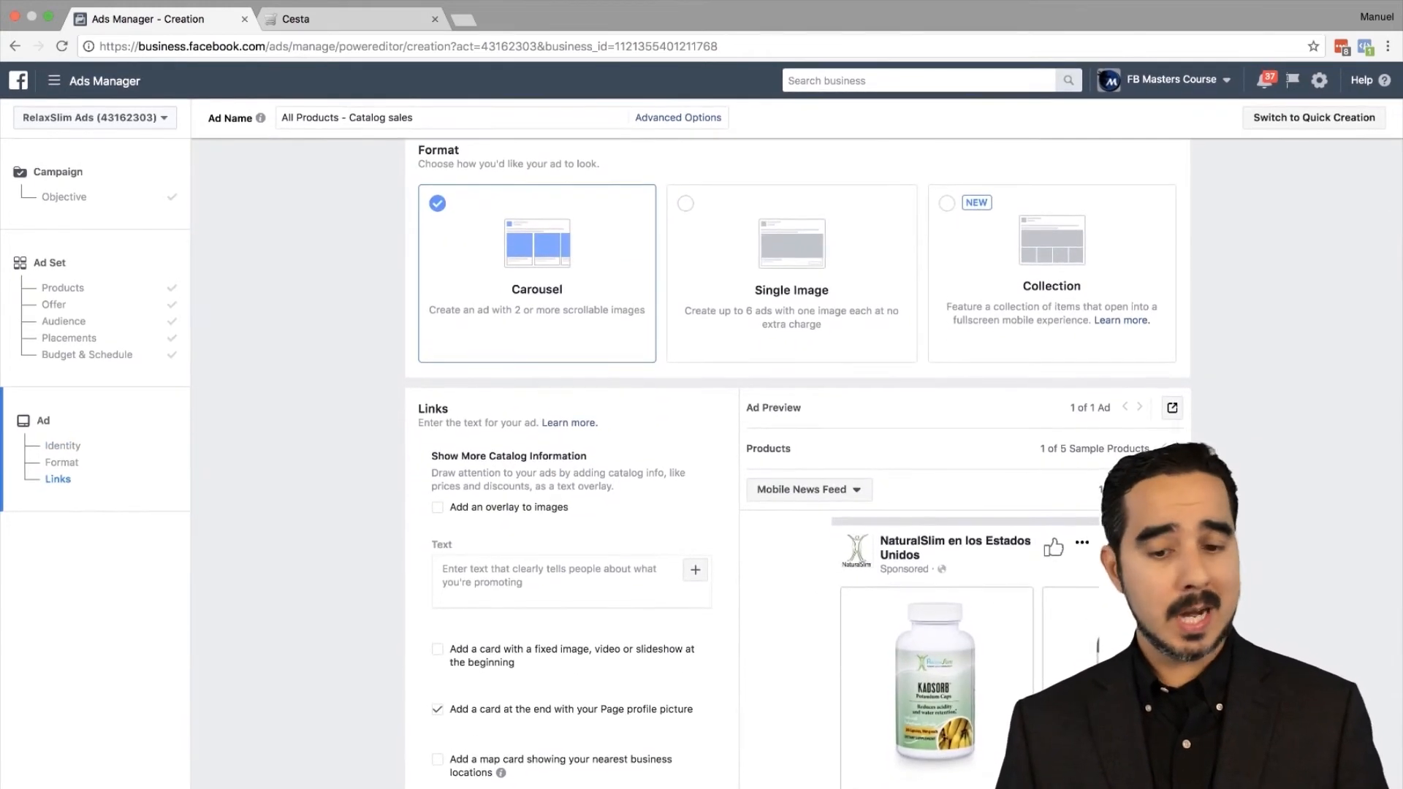
pyautogui.scroll(-5, 956, 713)
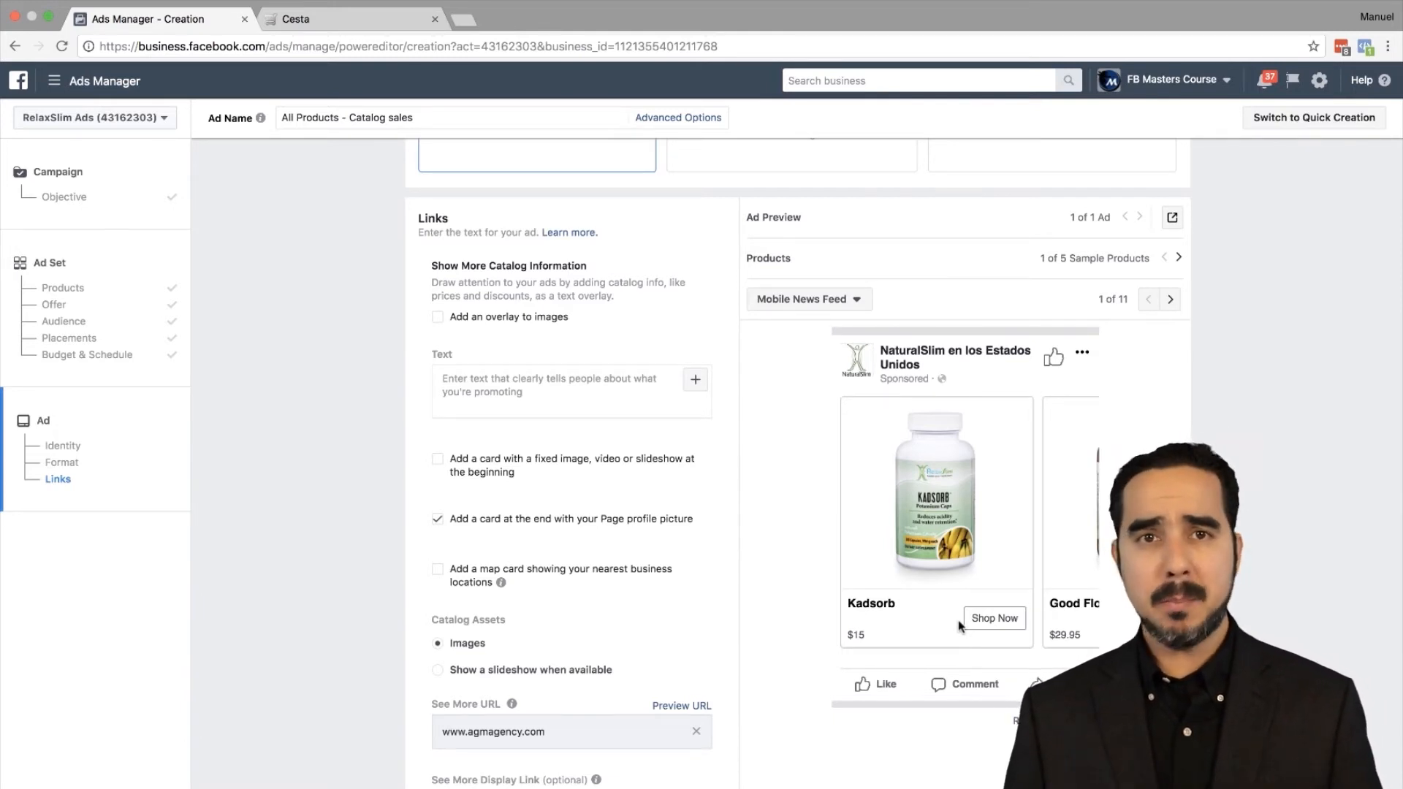
pyautogui.click(540, 395)
pyautogui.write('Thank you for visiting my ')
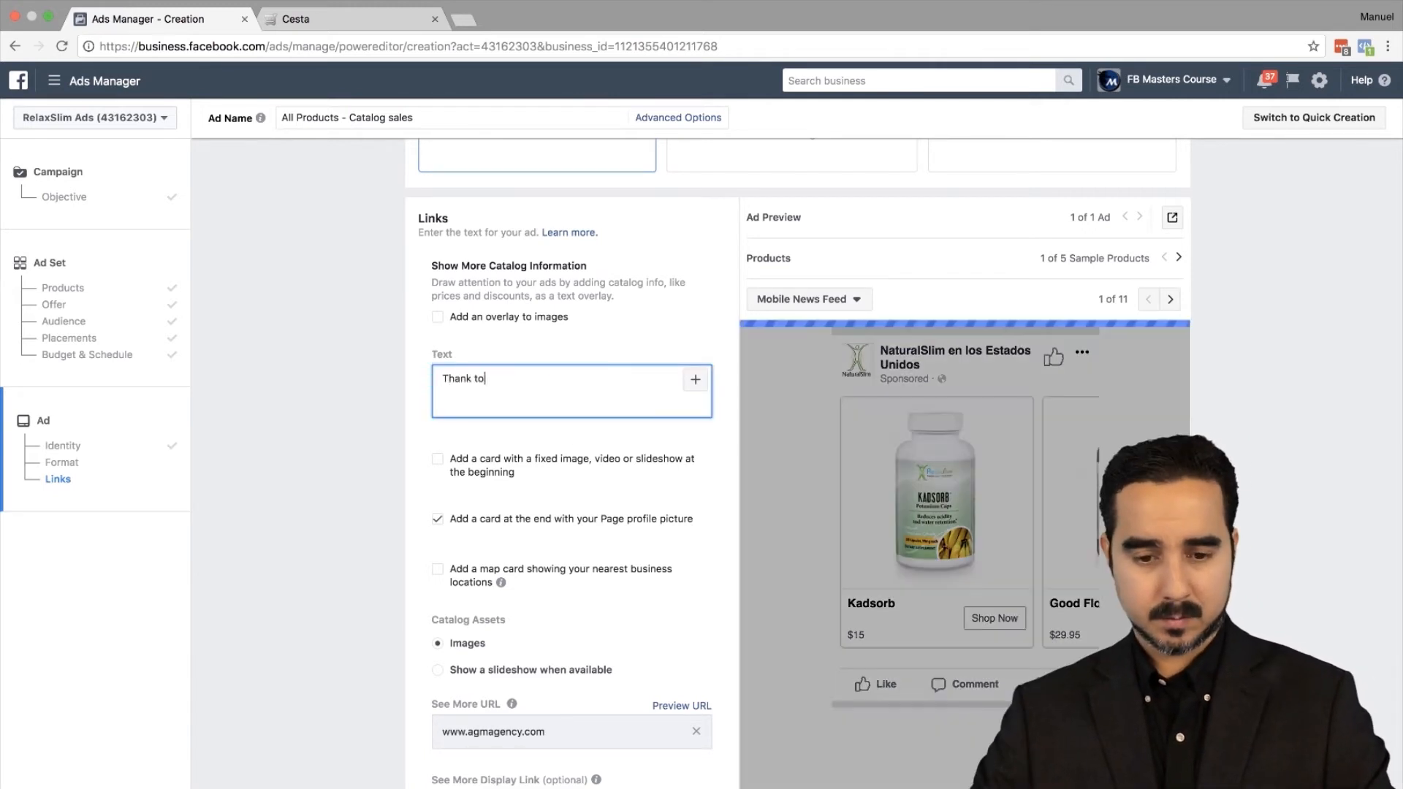
pyautogui.write('store.')
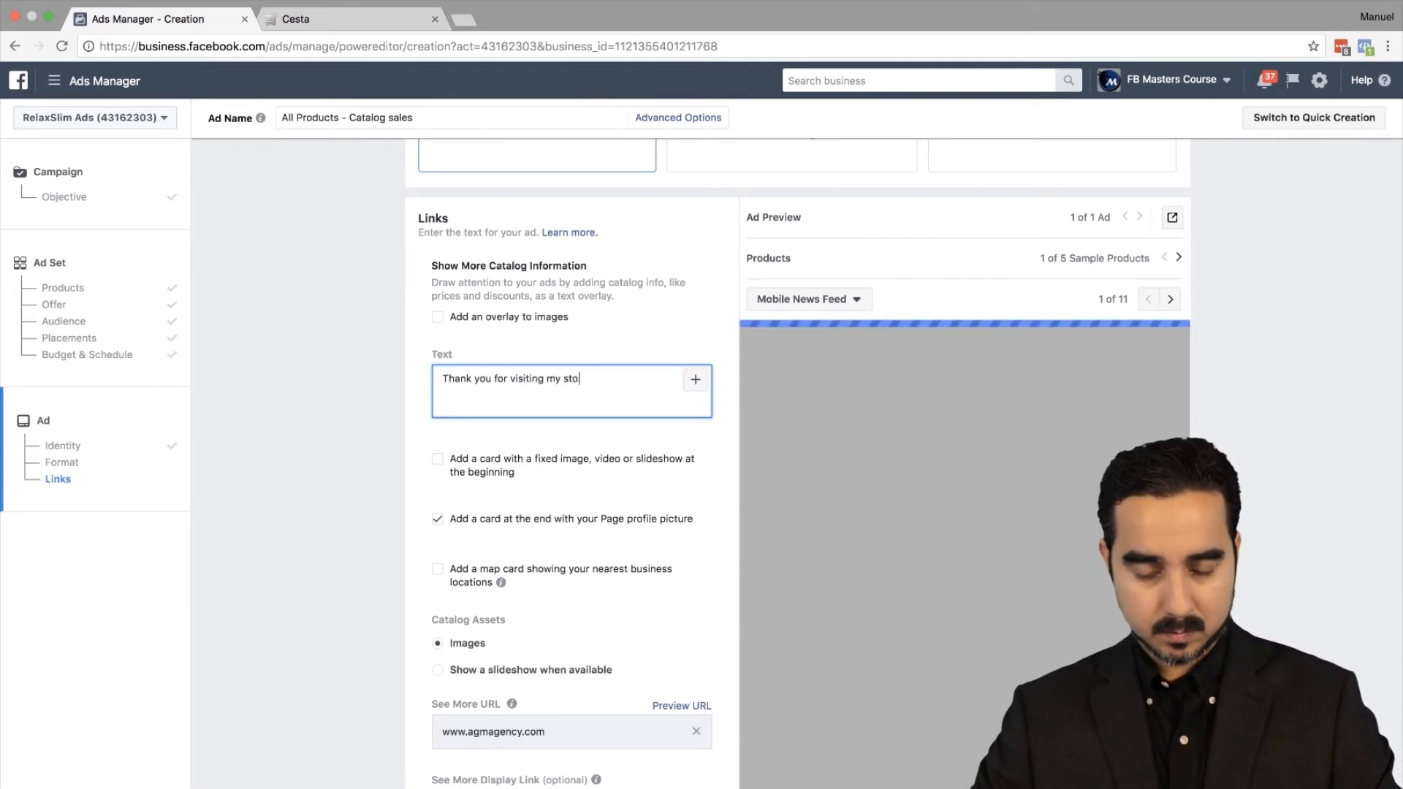
pyautogui.press('Return')
pyautogui.press('Return')
pyautogui.write("Here's a few more items that you might")
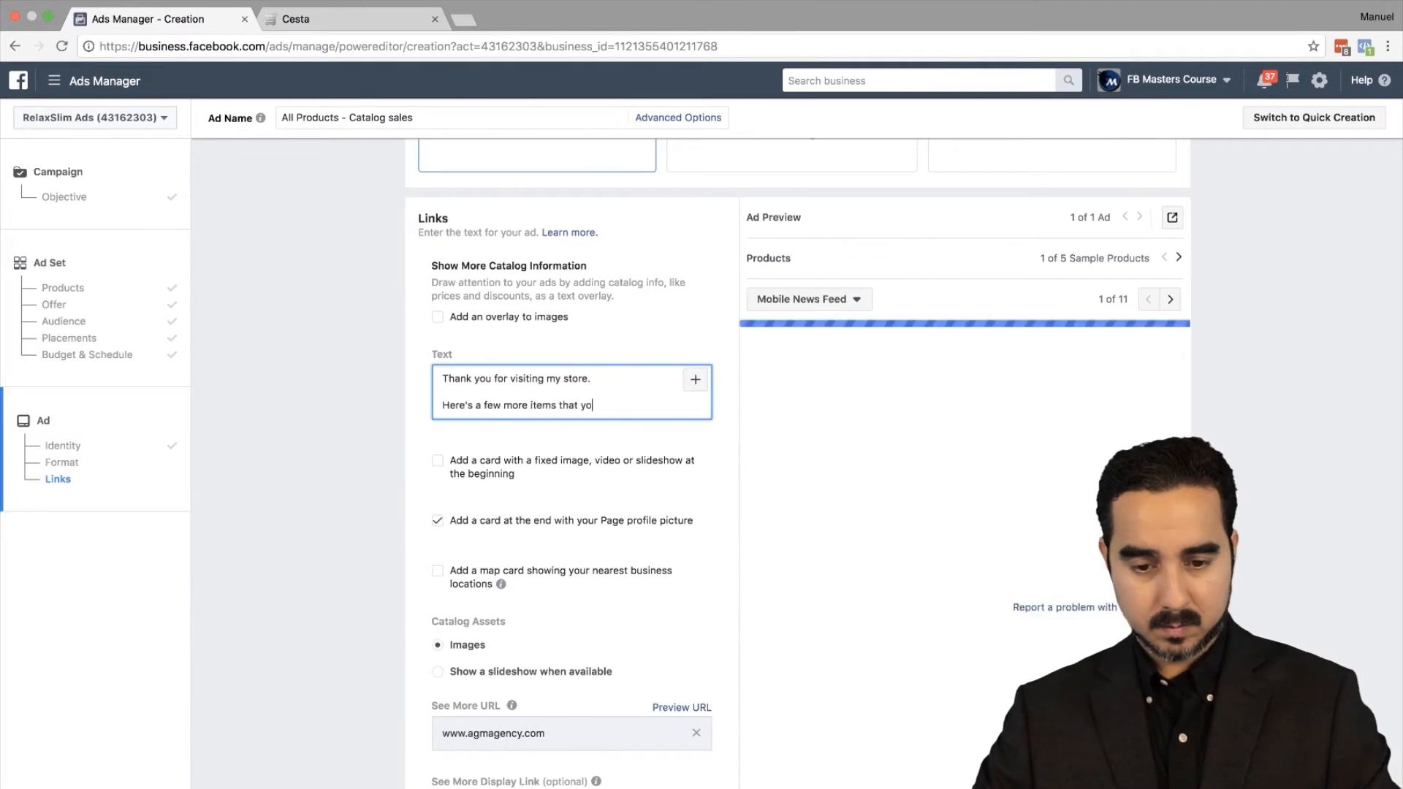
pyautogui.write('sted in...')
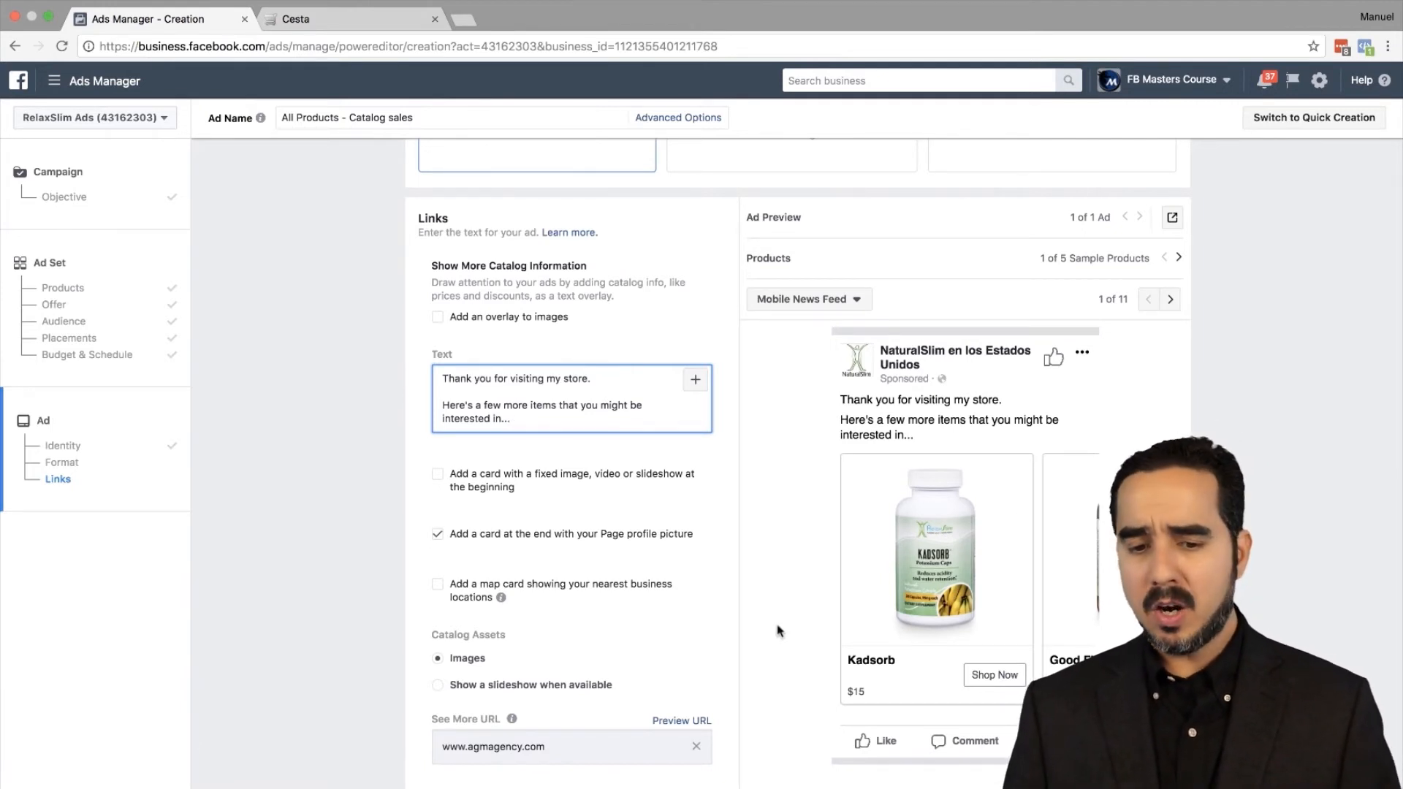
pyautogui.scroll(-3, 779, 631)
# Step: Turn on the image overlay and choose Strikethrough Price as the overlay type
pyautogui.scroll(-1, 569, 650)
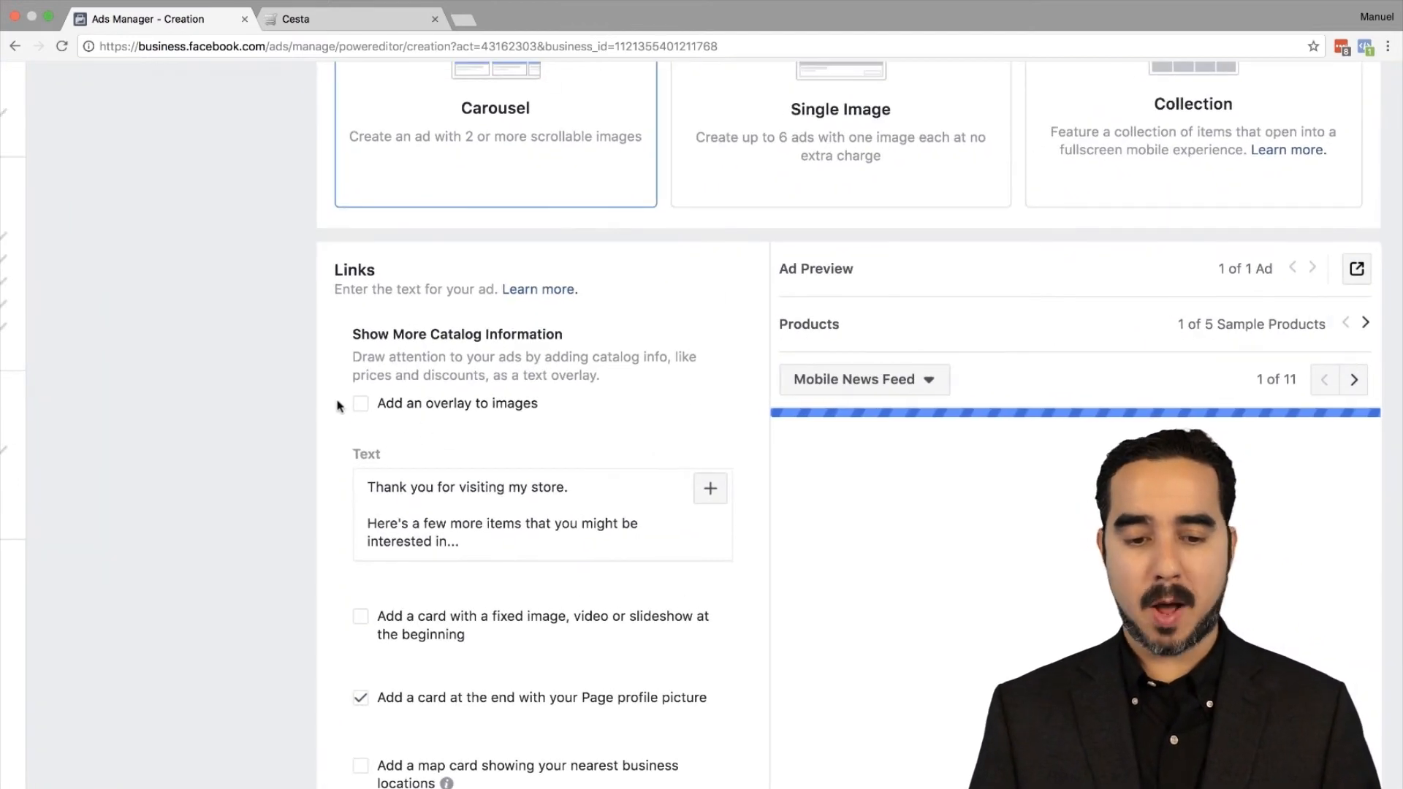
pyautogui.scroll(-1, 526, 424)
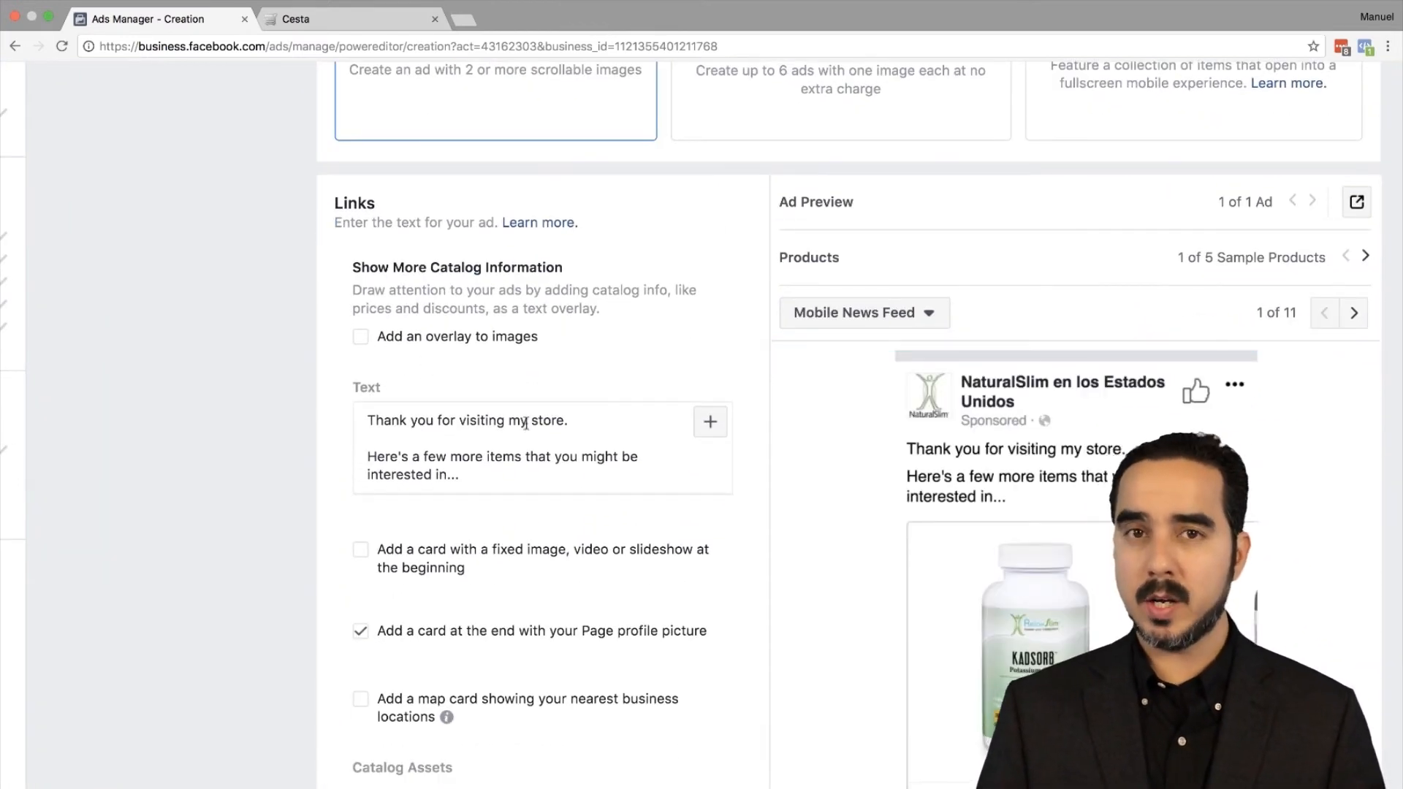
pyautogui.click(360, 337)
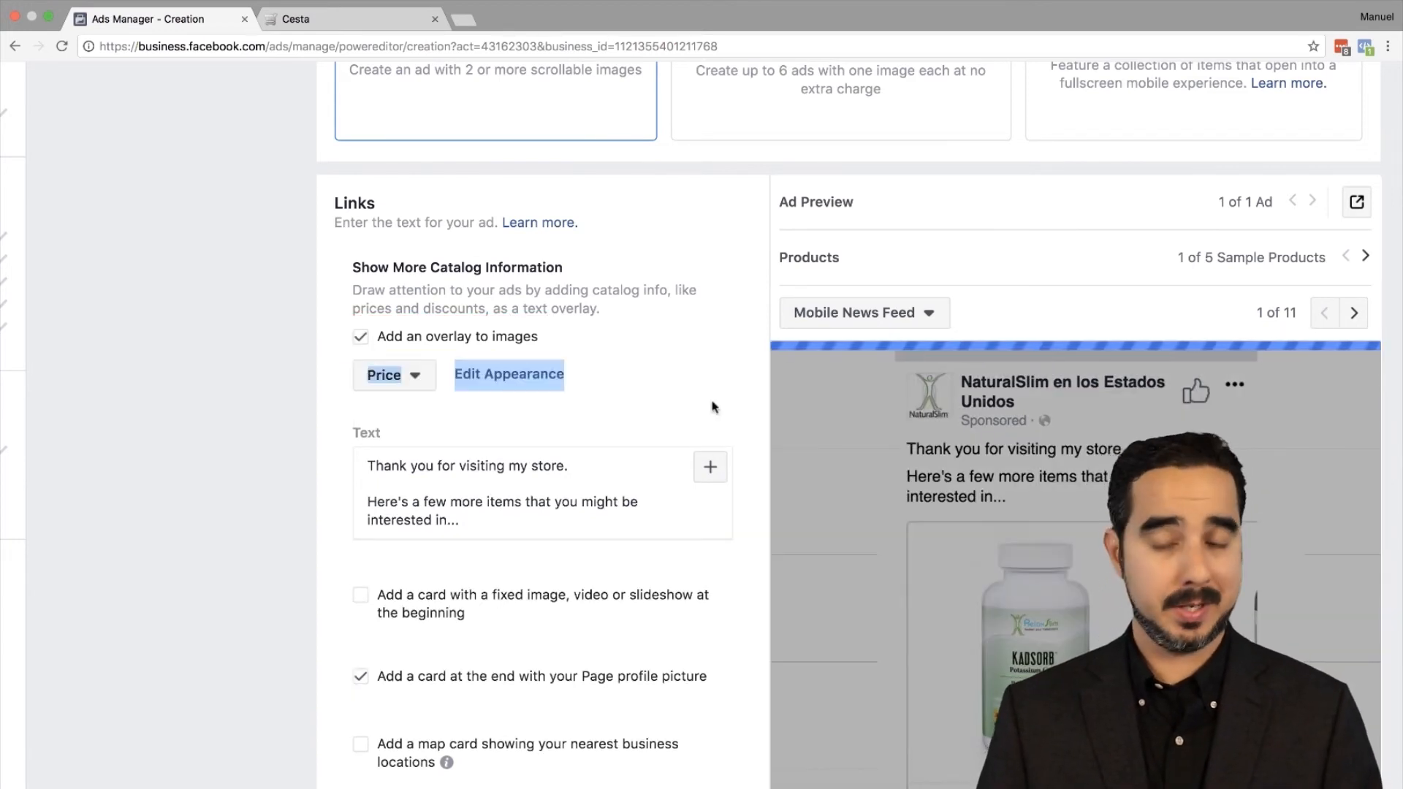
pyautogui.scroll(-2, 1049, 567)
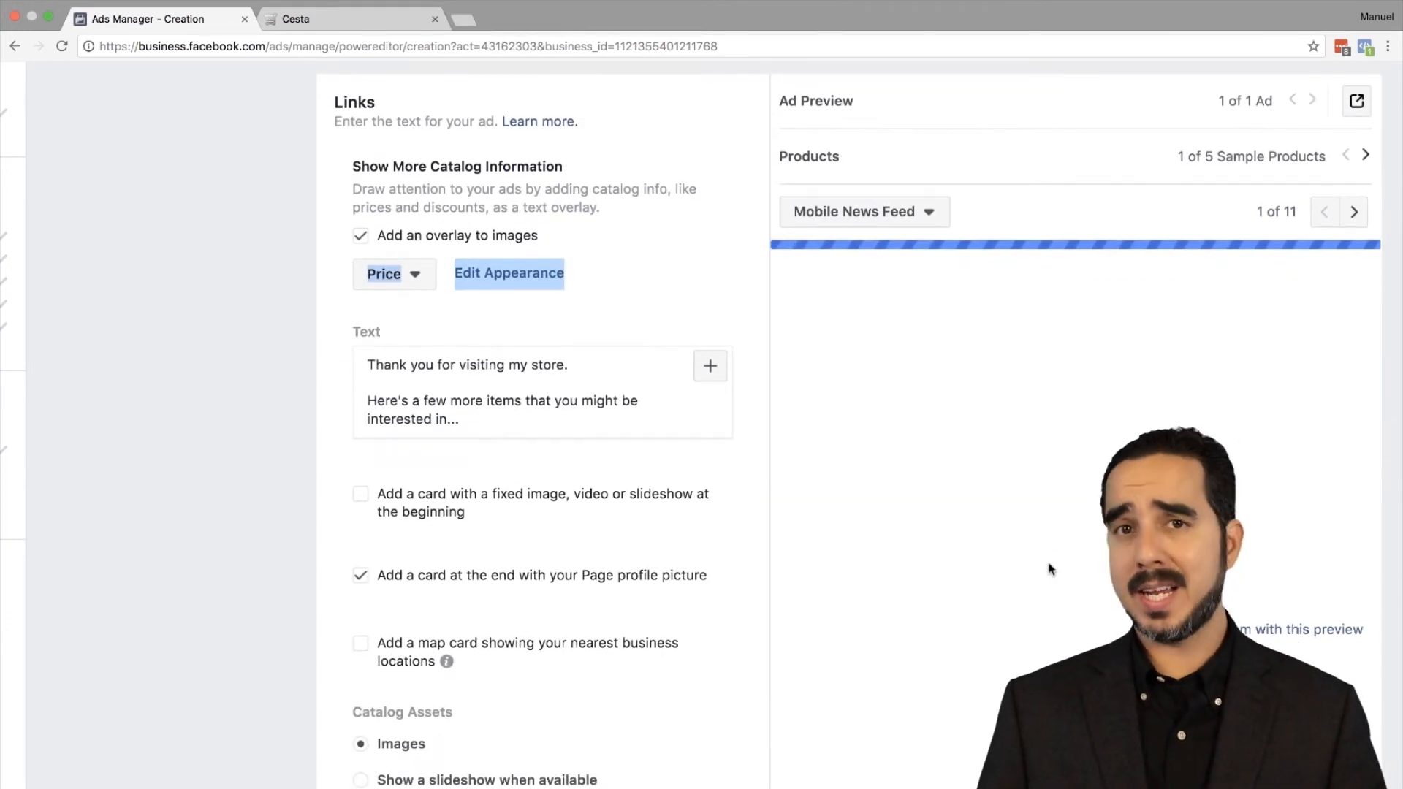
pyautogui.click(401, 275)
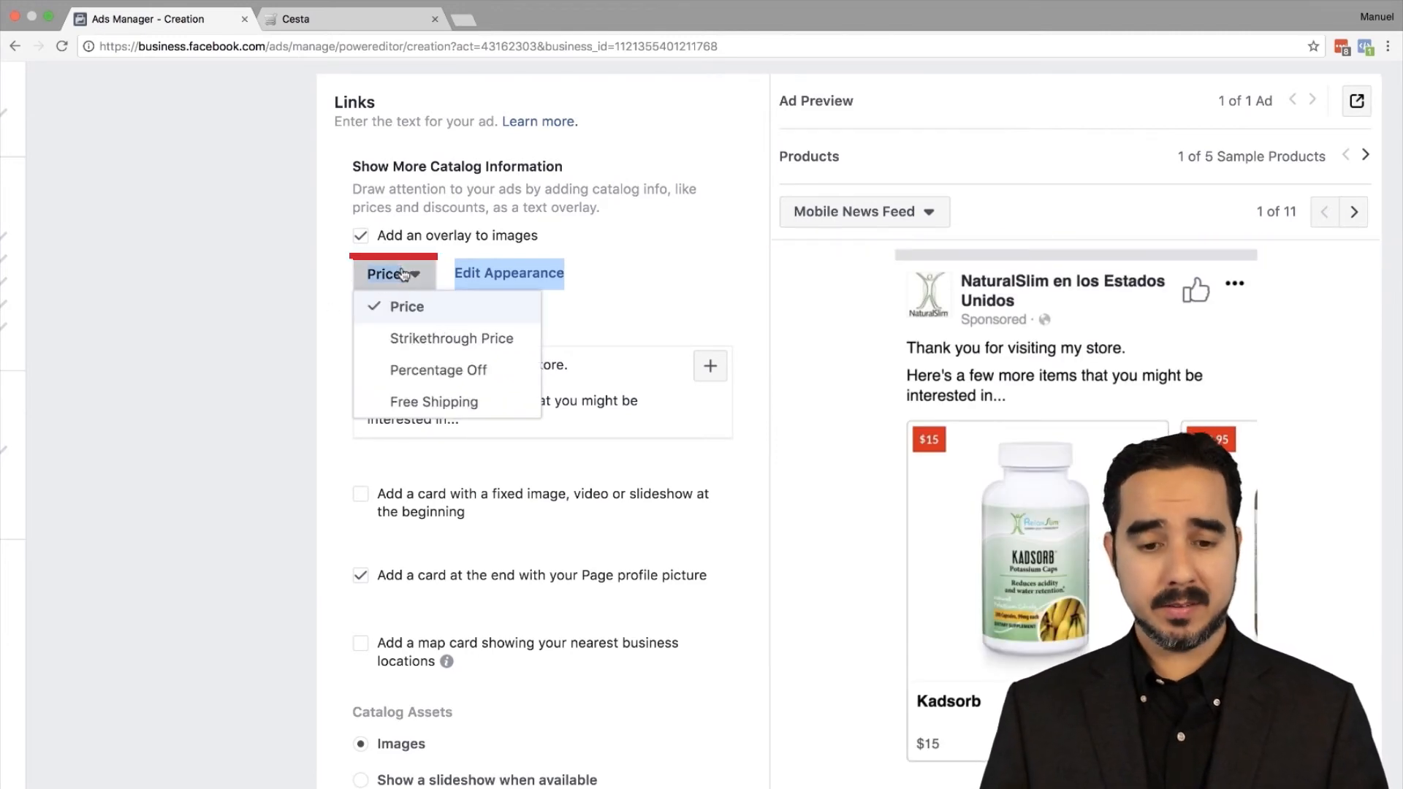
pyautogui.click(439, 339)
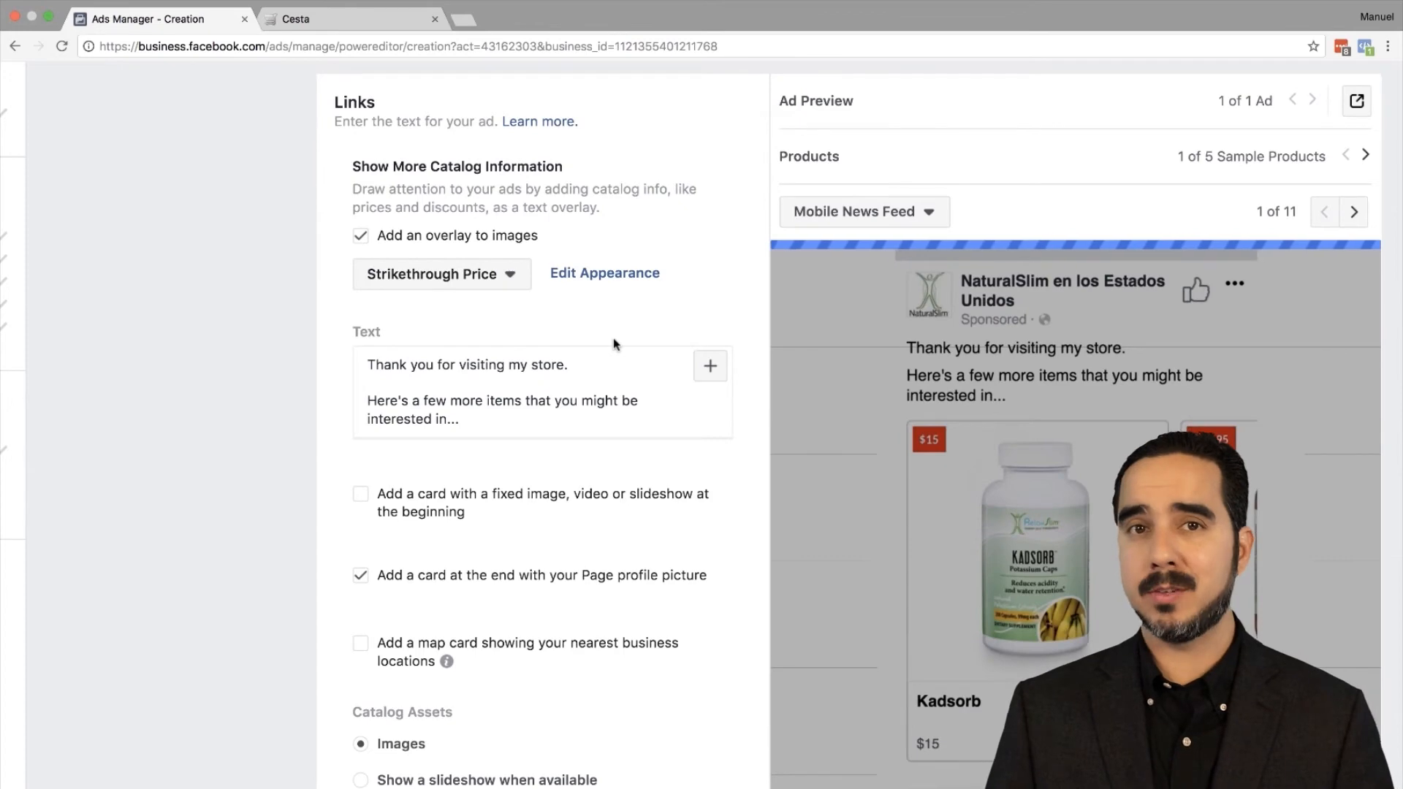
# Step: Change the overlay type back to plain Price
pyautogui.scroll(-2, 613, 337)
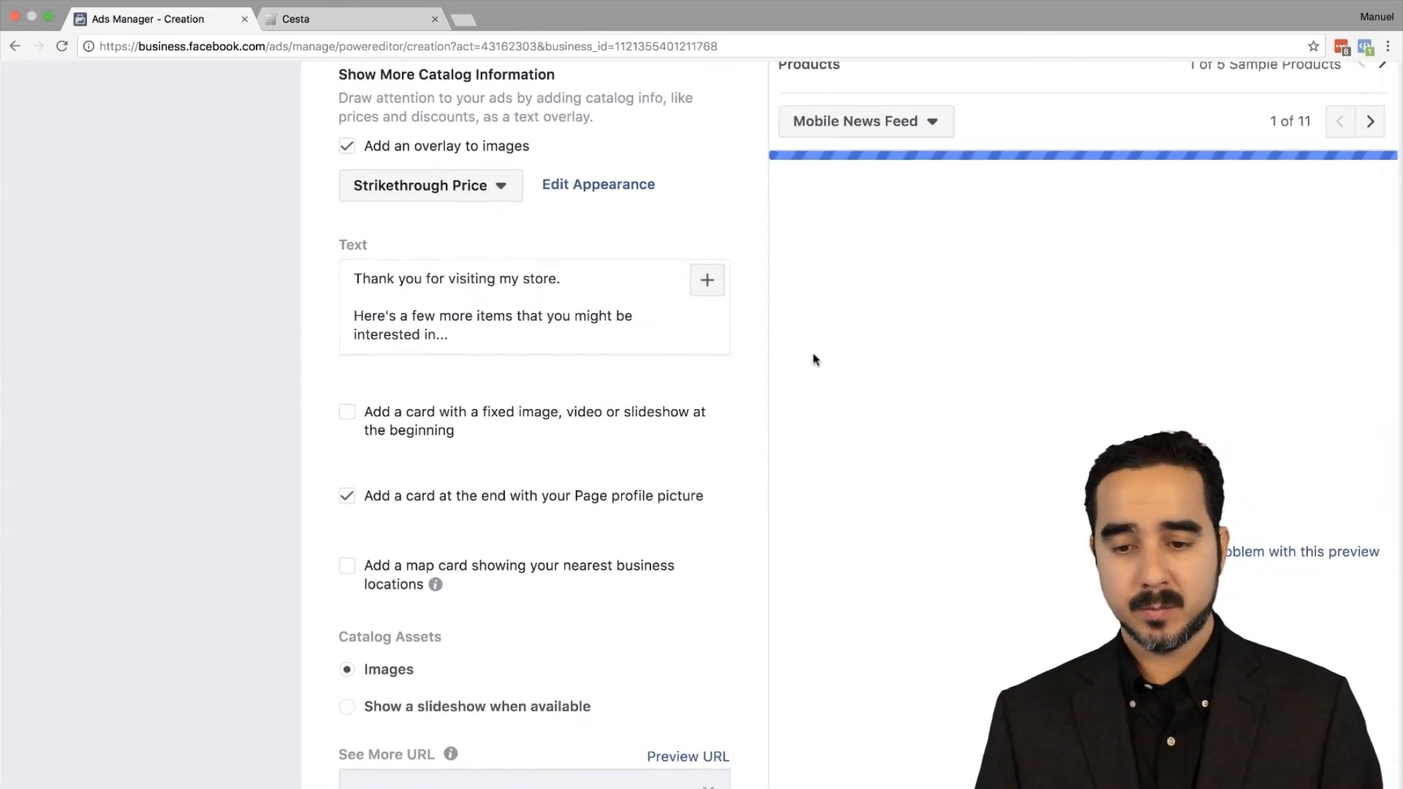
pyautogui.scroll(5, 816, 360)
pyautogui.hscroll(3, 817, 359)
pyautogui.scroll(-2, 817, 359)
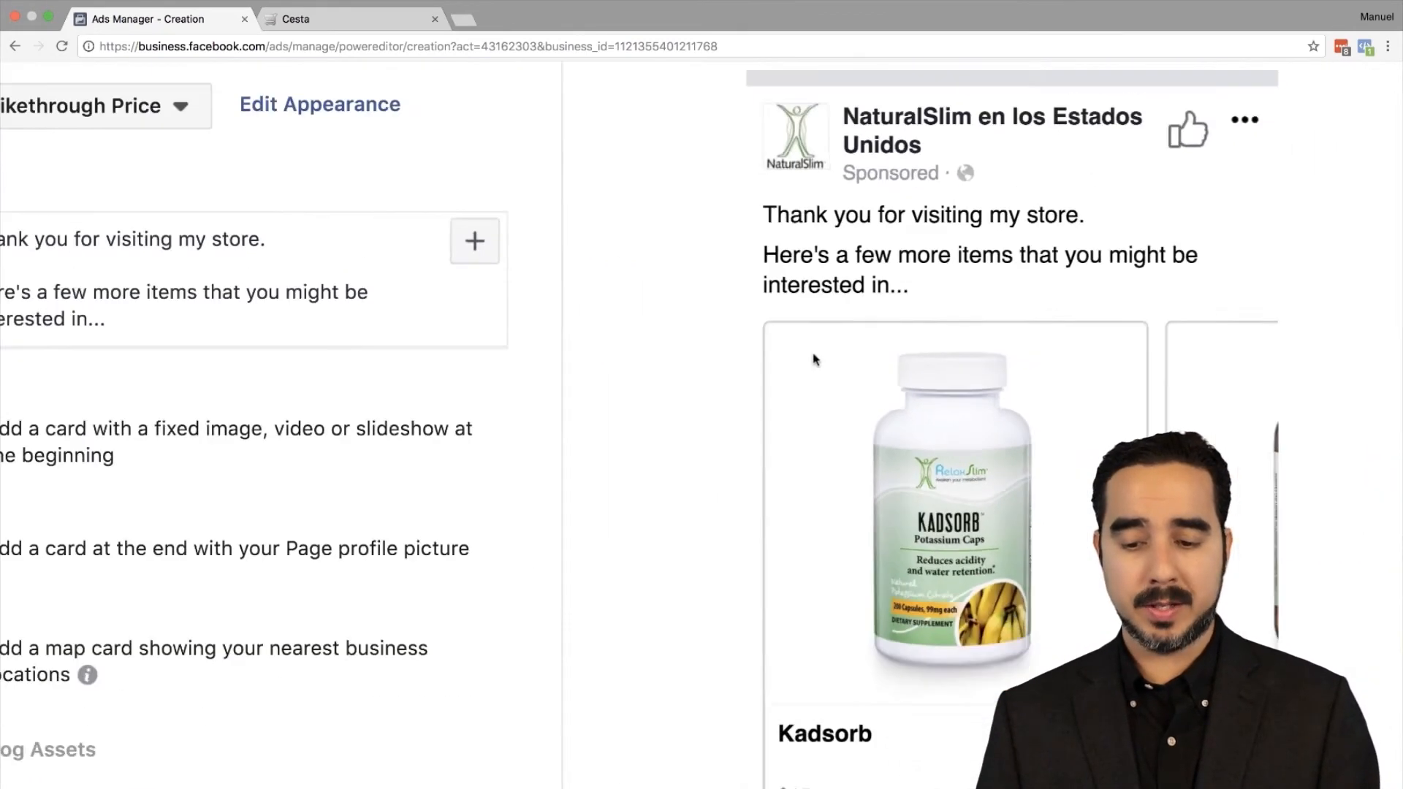
pyautogui.scroll(-3, 816, 360)
pyautogui.click(364, 203)
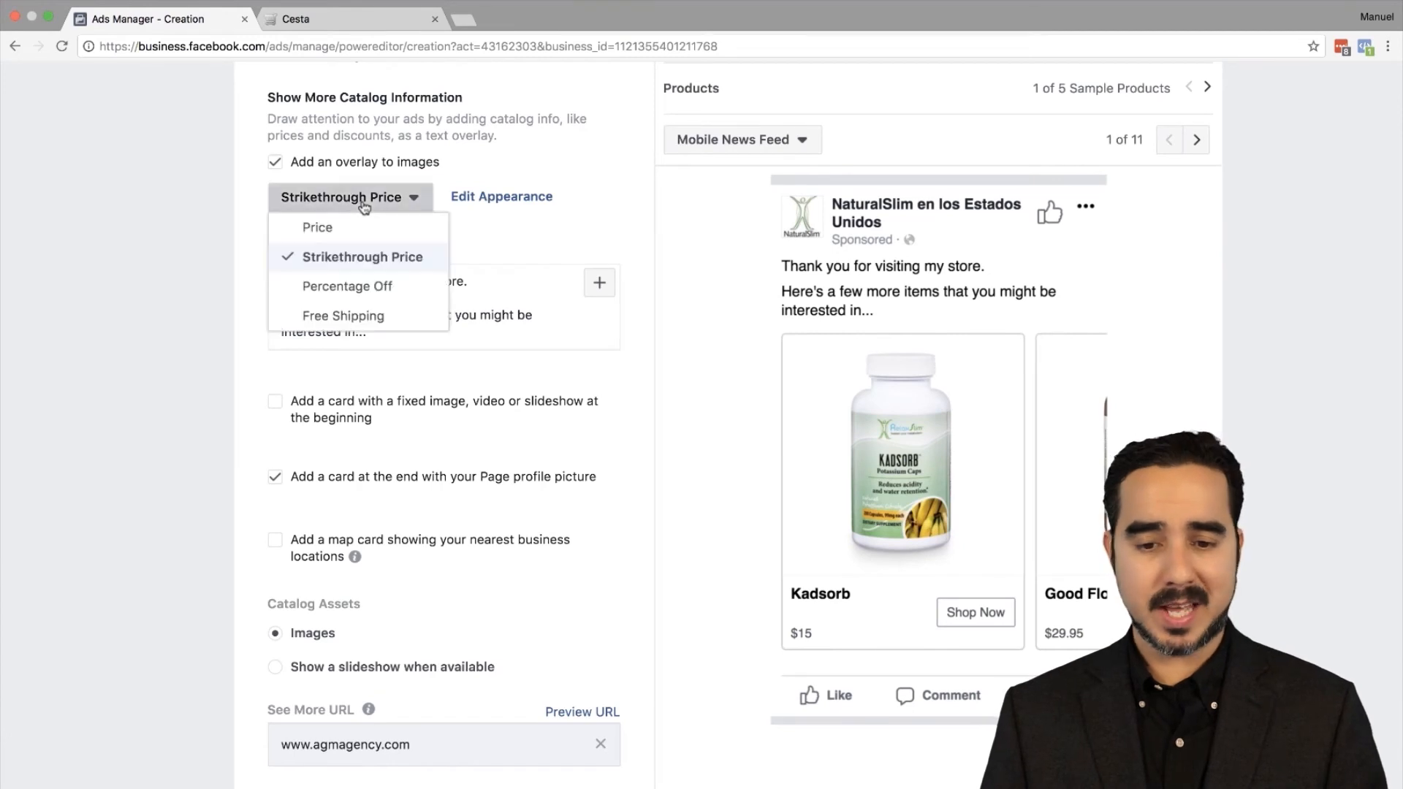
pyautogui.click(317, 227)
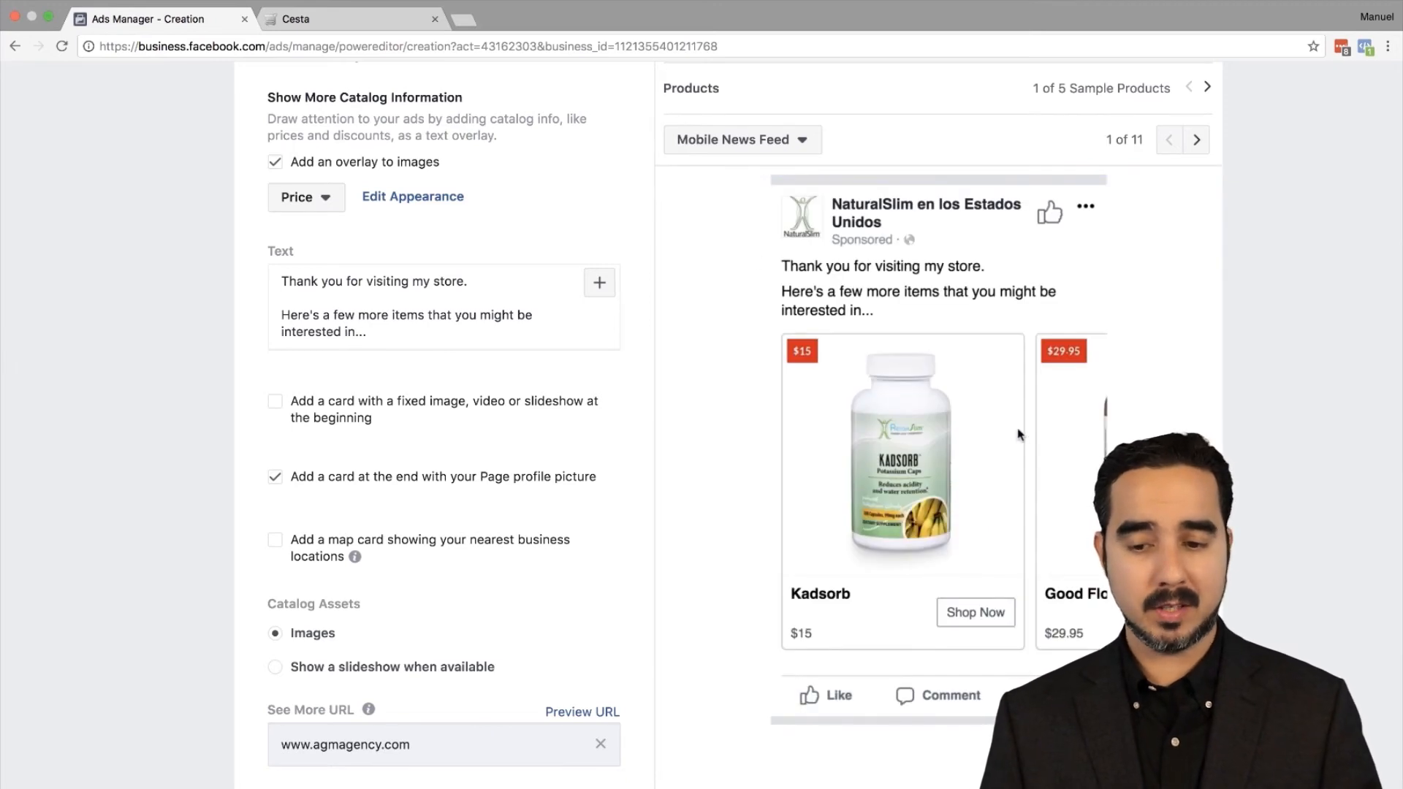
pyautogui.hscroll(2, 1018, 434)
# Step: Preview the ad in Desktop Right Column, then in Desktop News Feed
pyautogui.click(723, 141)
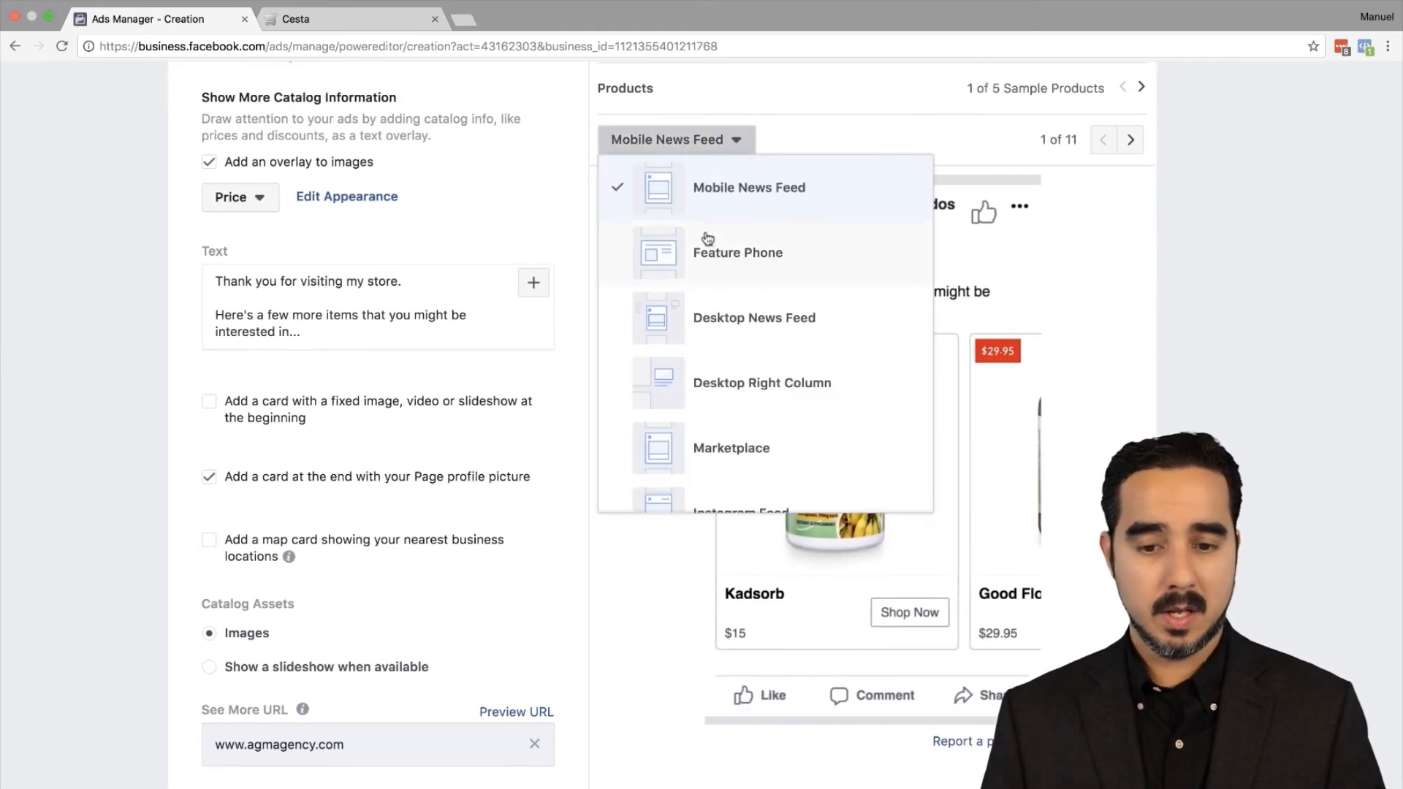
pyautogui.click(751, 373)
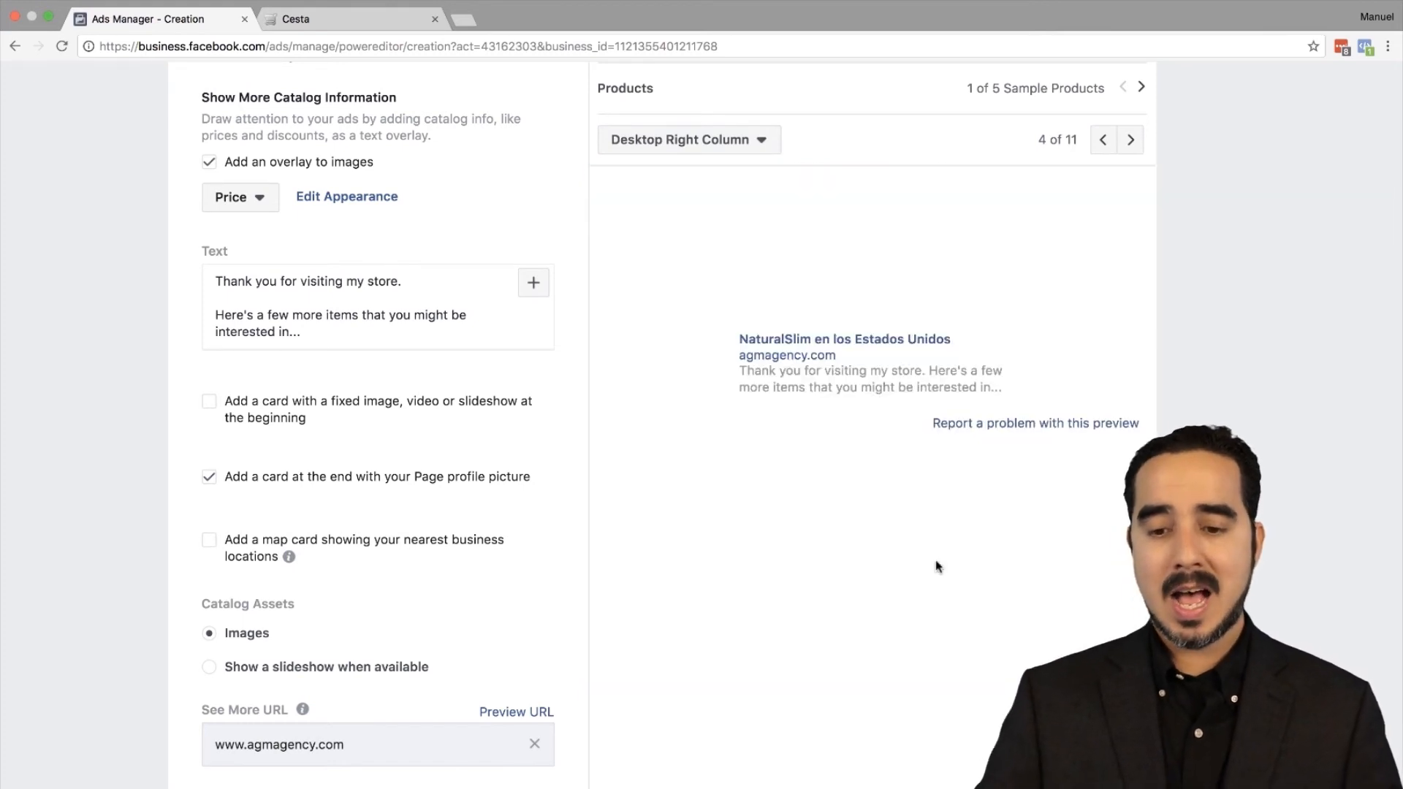
pyautogui.scroll(5, 898, 482)
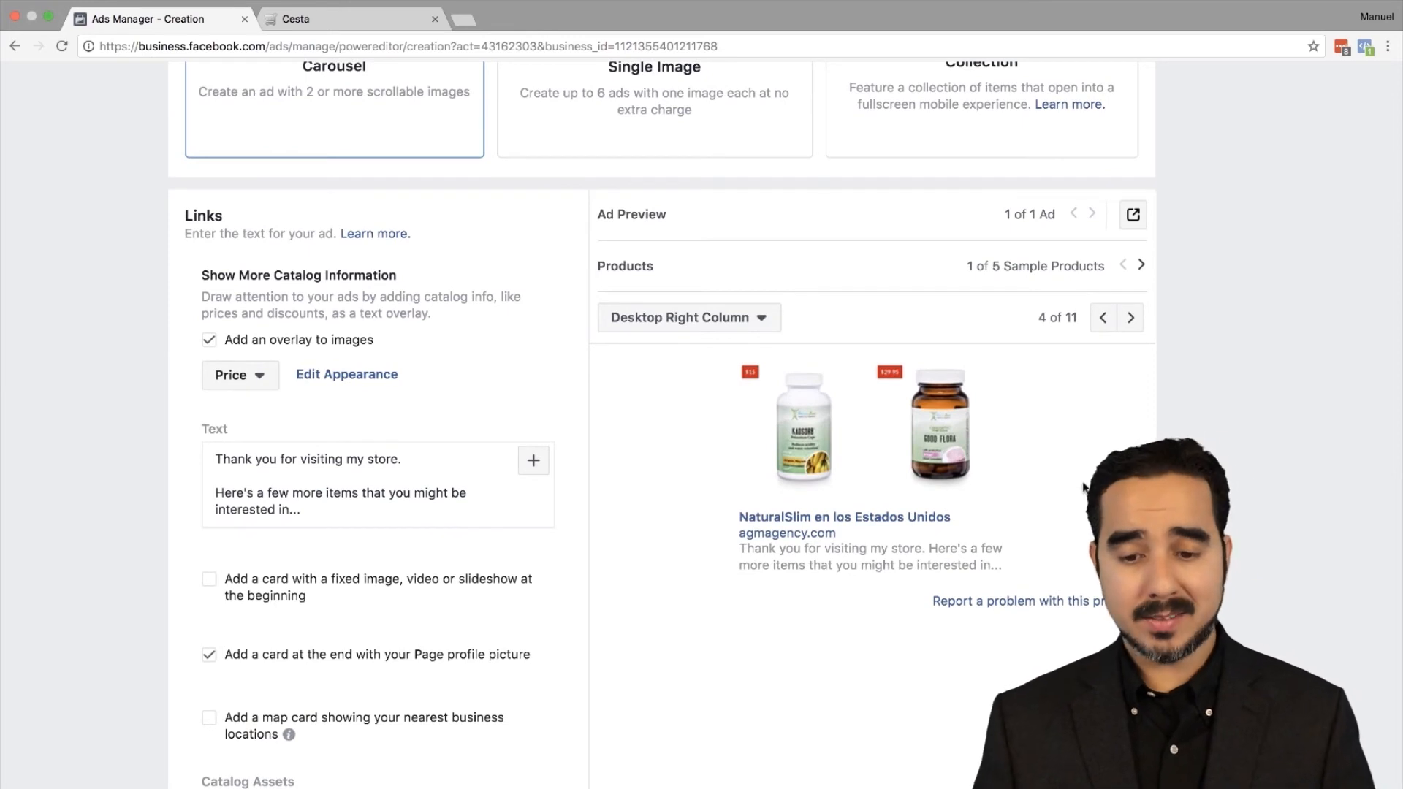
pyautogui.click(681, 321)
pyautogui.click(730, 504)
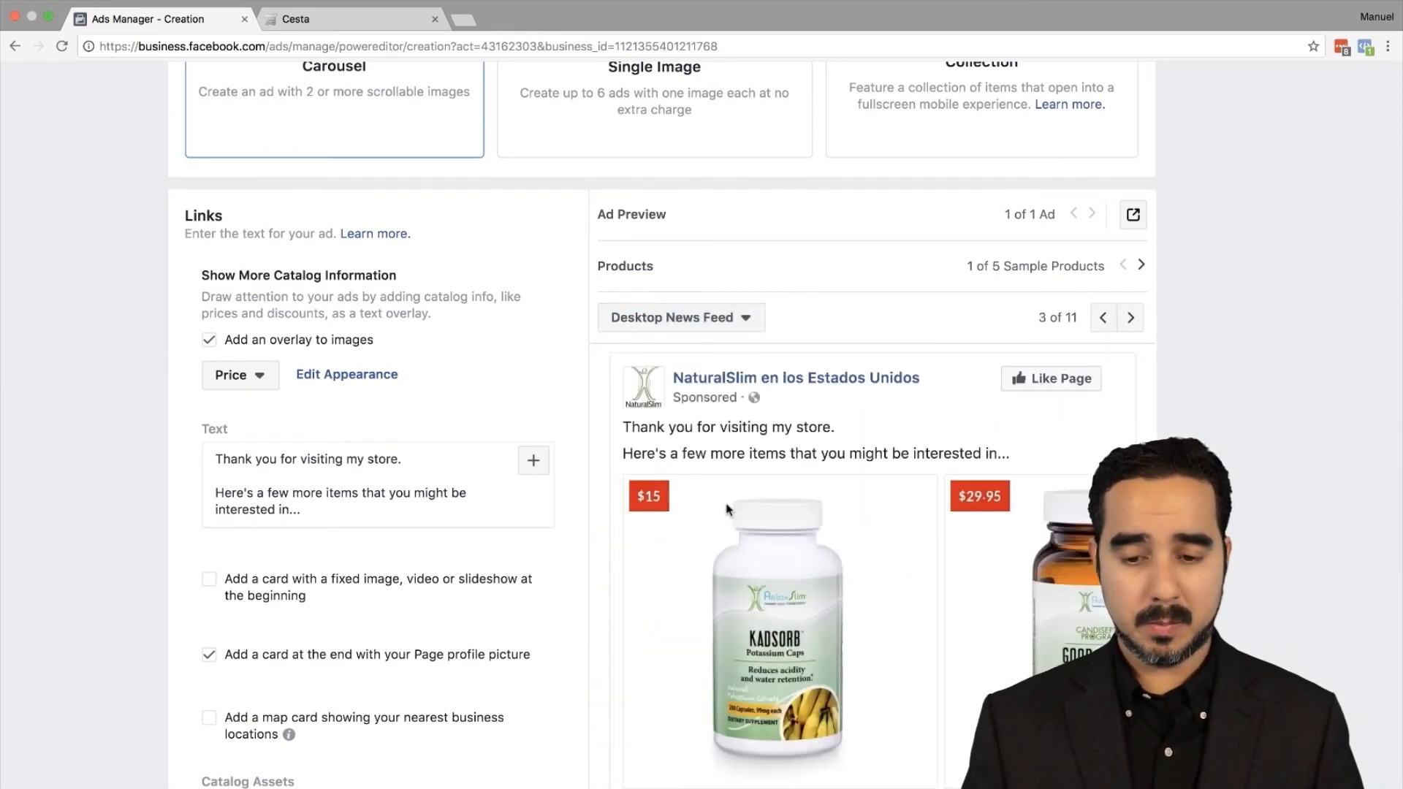
pyautogui.scroll(-3, 928, 589)
# Step: Advance the carousel preview past Good Flora and Diabetes Sin Problemas to Metabolic Protein Vainilla
pyautogui.click(1115, 579)
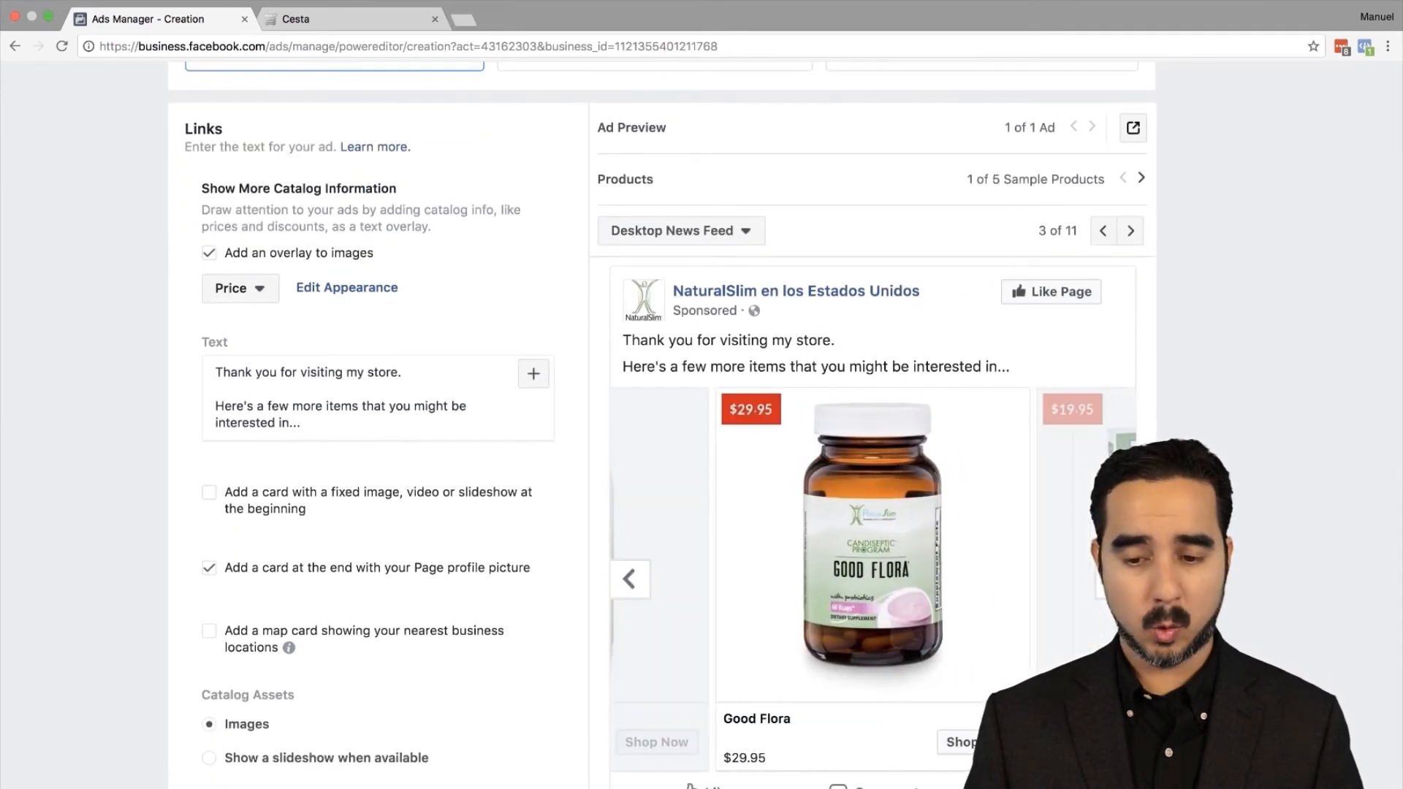
pyautogui.click(1116, 580)
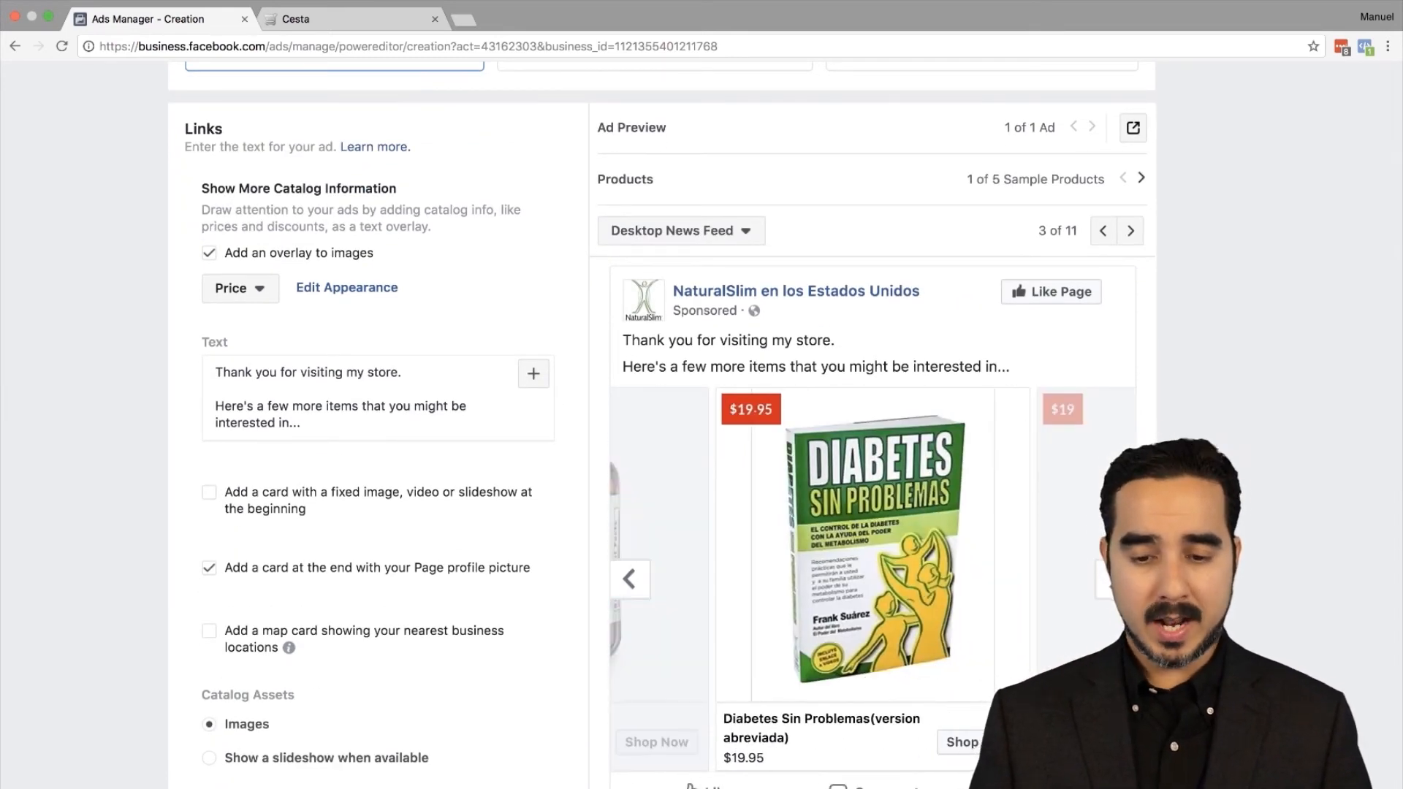
pyautogui.click(1116, 579)
pyautogui.click(1116, 579)
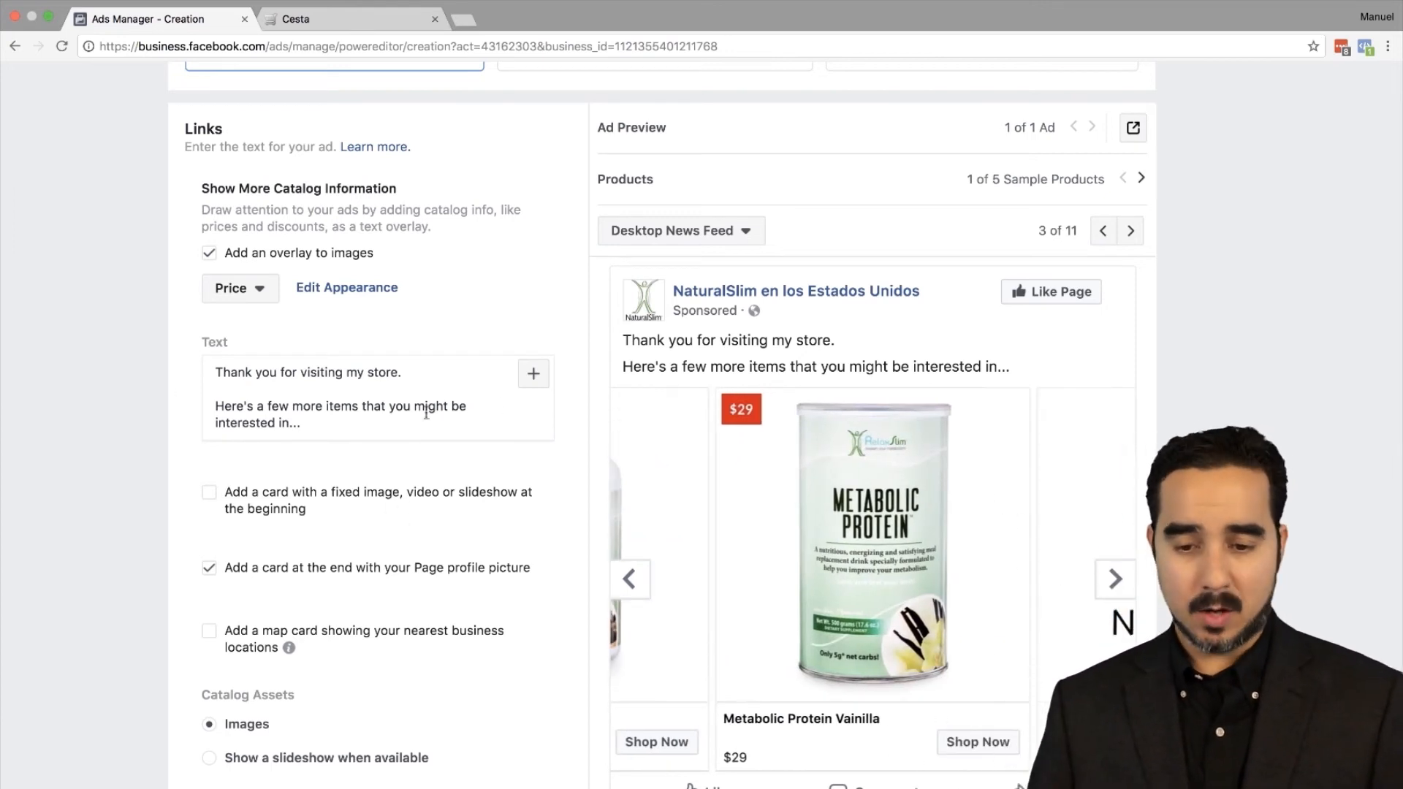
pyautogui.scroll(-10, 361, 492)
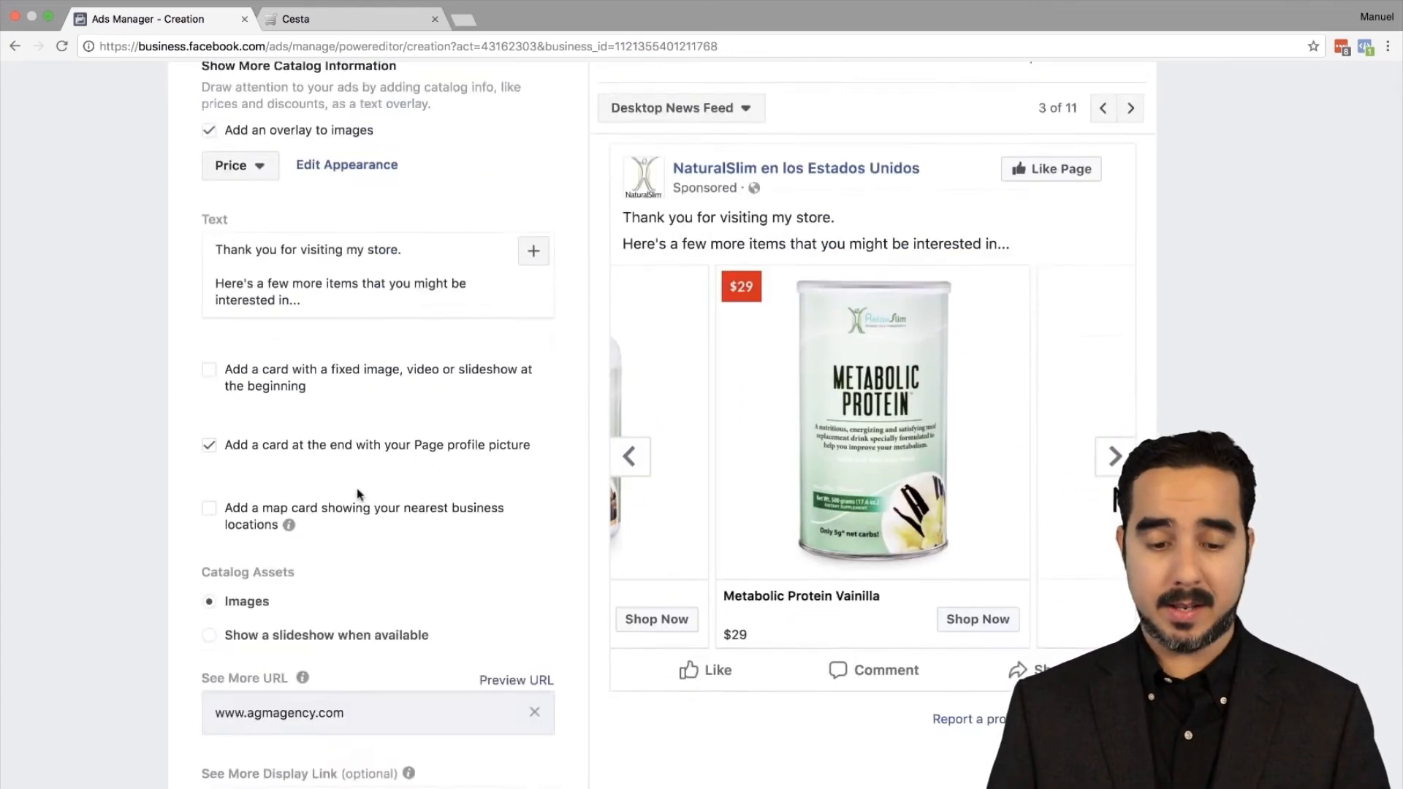
pyautogui.scroll(-2, 358, 496)
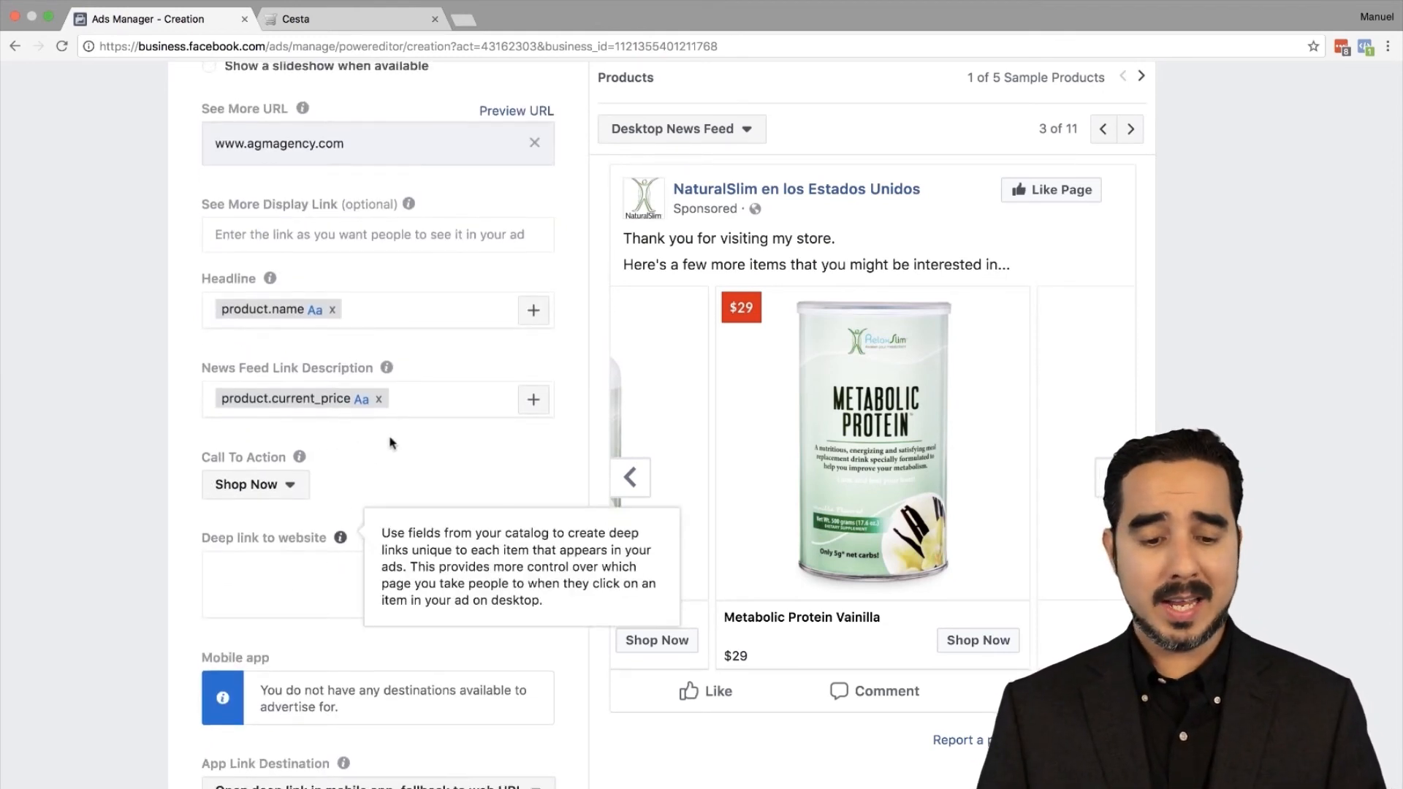
pyautogui.scroll(-3, 388, 438)
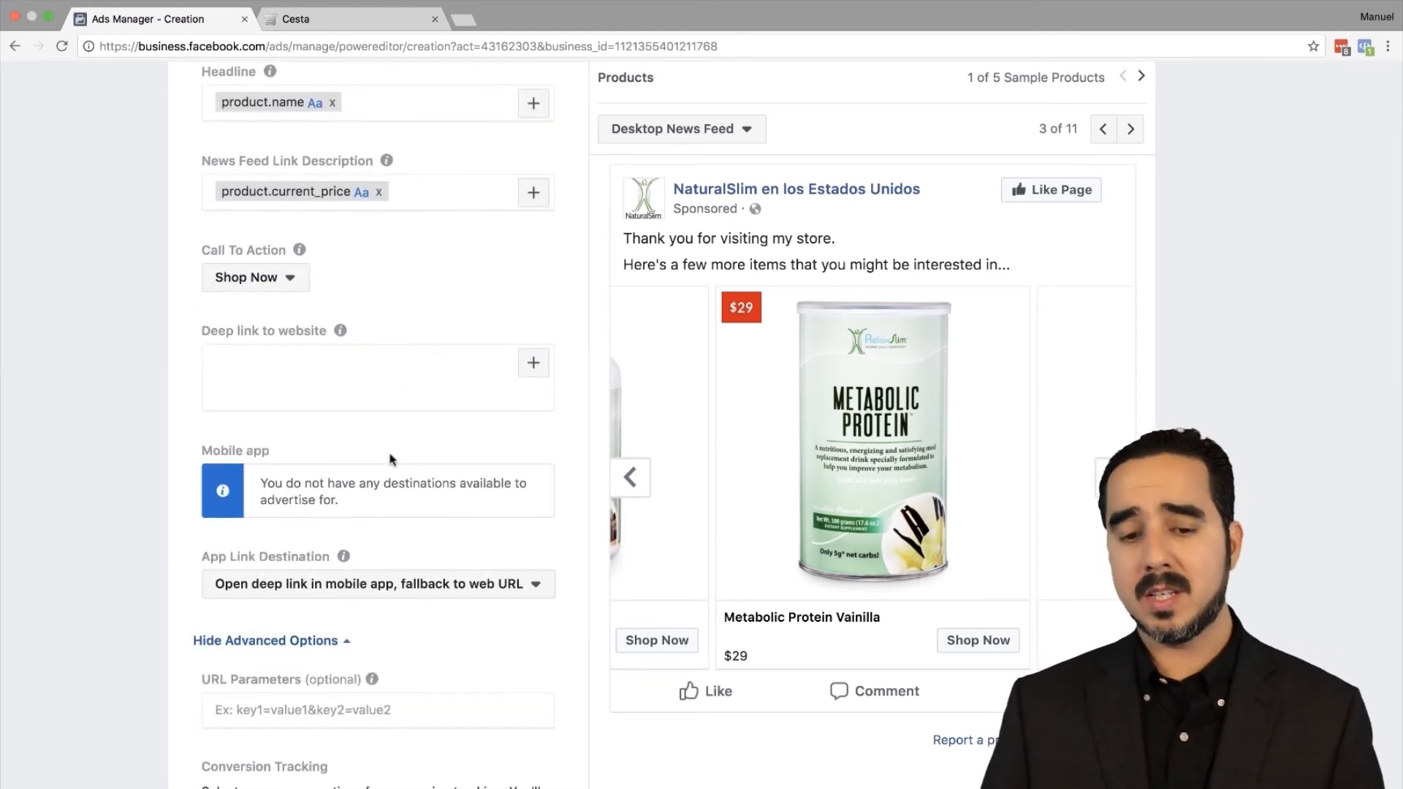
pyautogui.moveTo(337, 333)
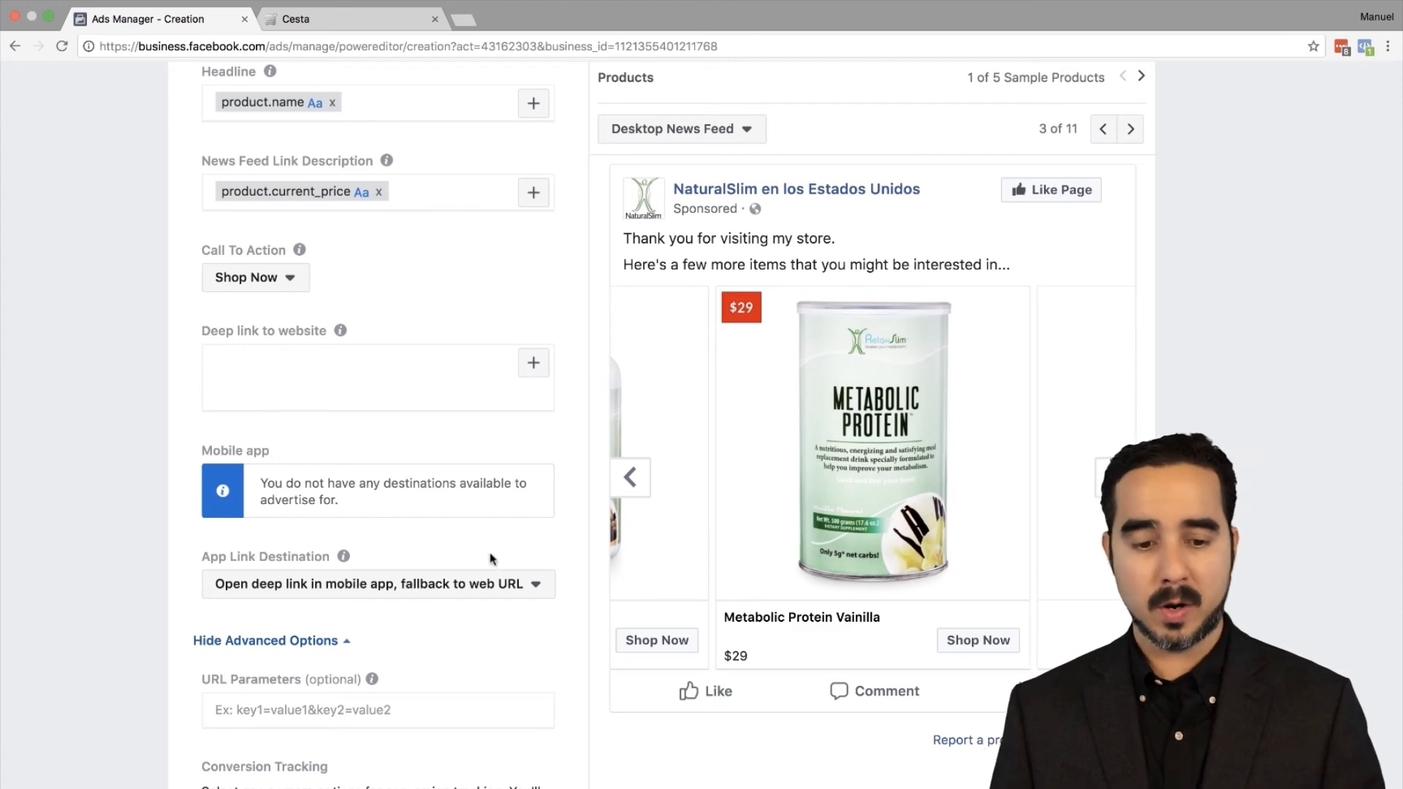
pyautogui.scroll(-3, 509, 565)
pyautogui.scroll(10, 509, 567)
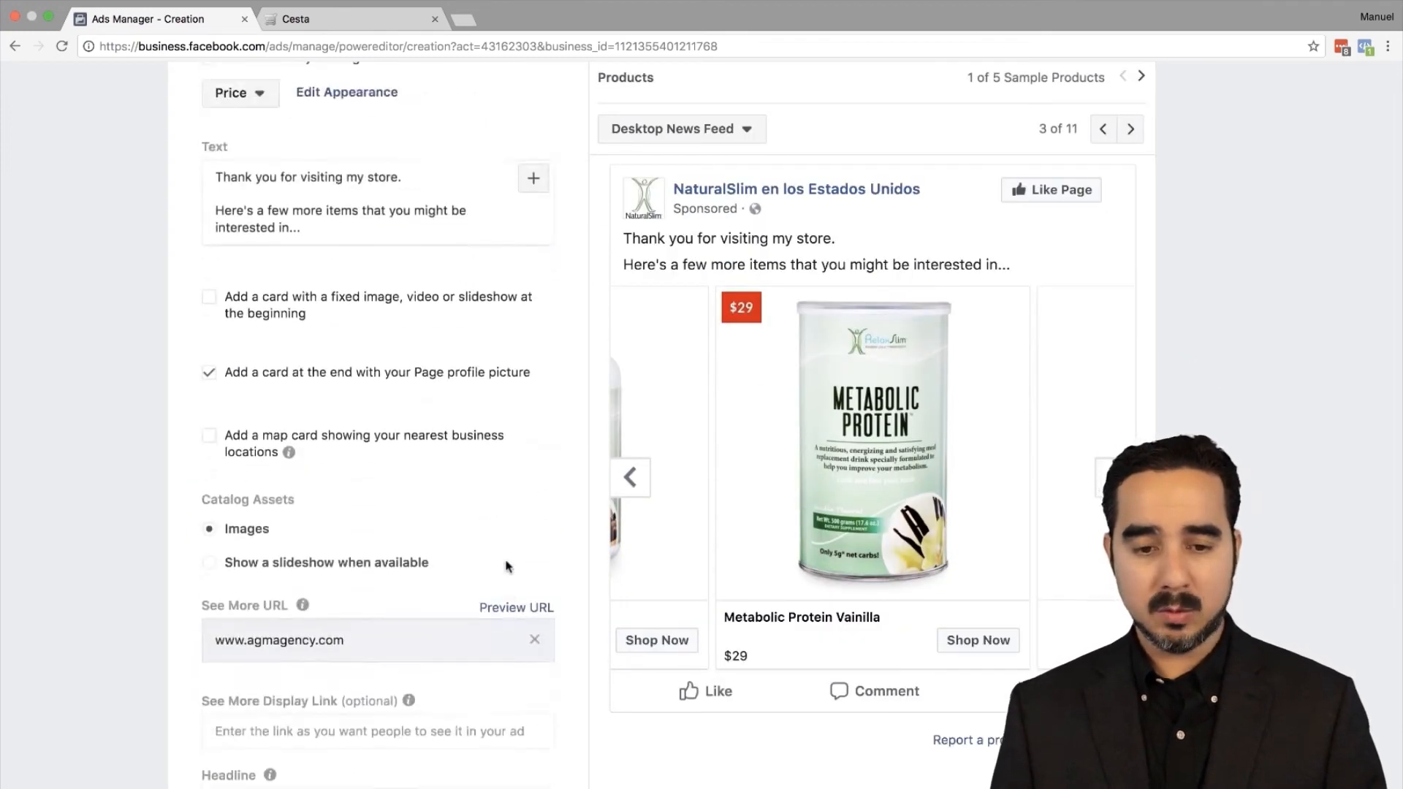
pyautogui.scroll(15, 510, 566)
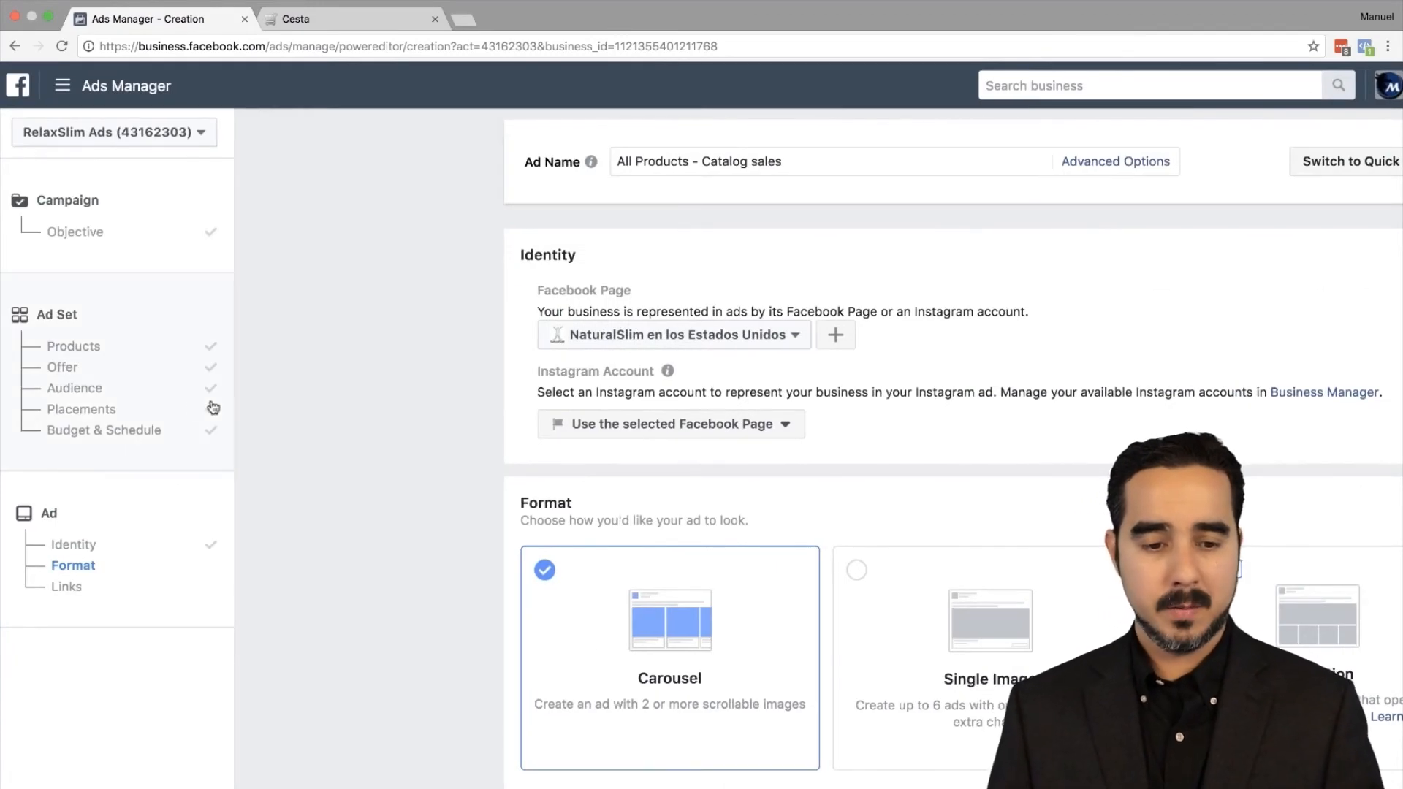
# Step: Switch the ad set's Offer on and start a new offer titled with '10%'
pyautogui.click(81, 388)
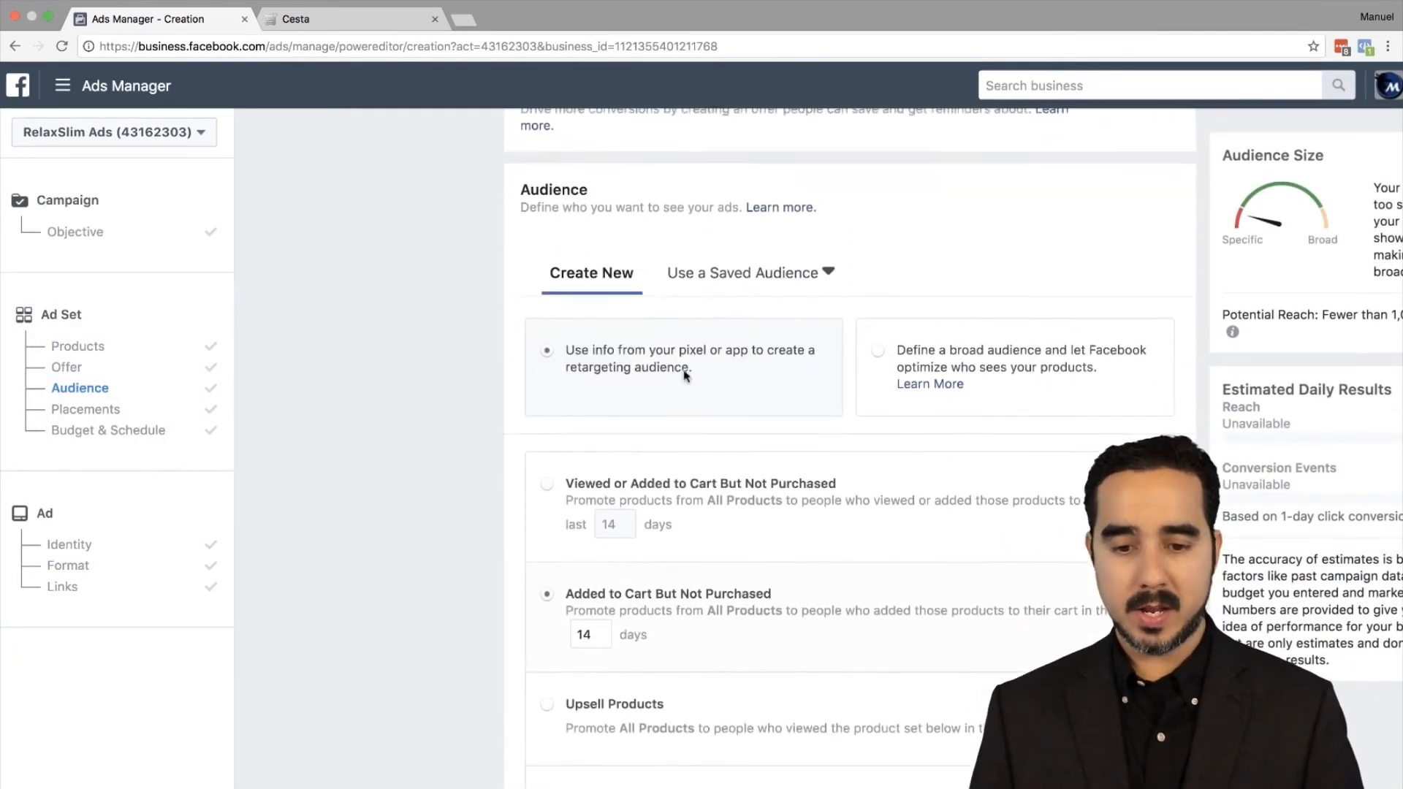
pyautogui.scroll(5, 686, 375)
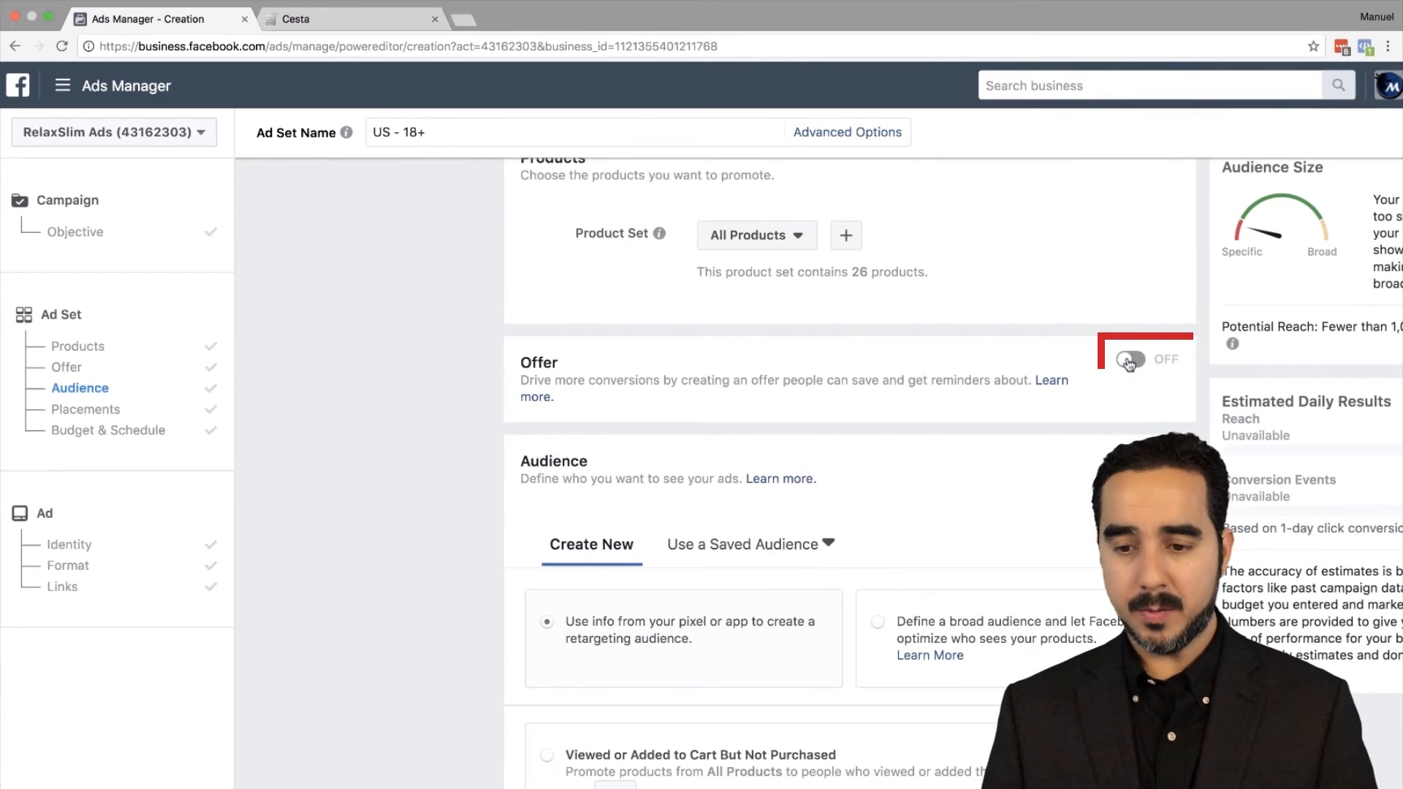
pyautogui.click(1129, 362)
pyautogui.click(731, 504)
pyautogui.scroll(-2, 582, 470)
pyautogui.click(464, 260)
pyautogui.write('10% OFF Your Purchase')
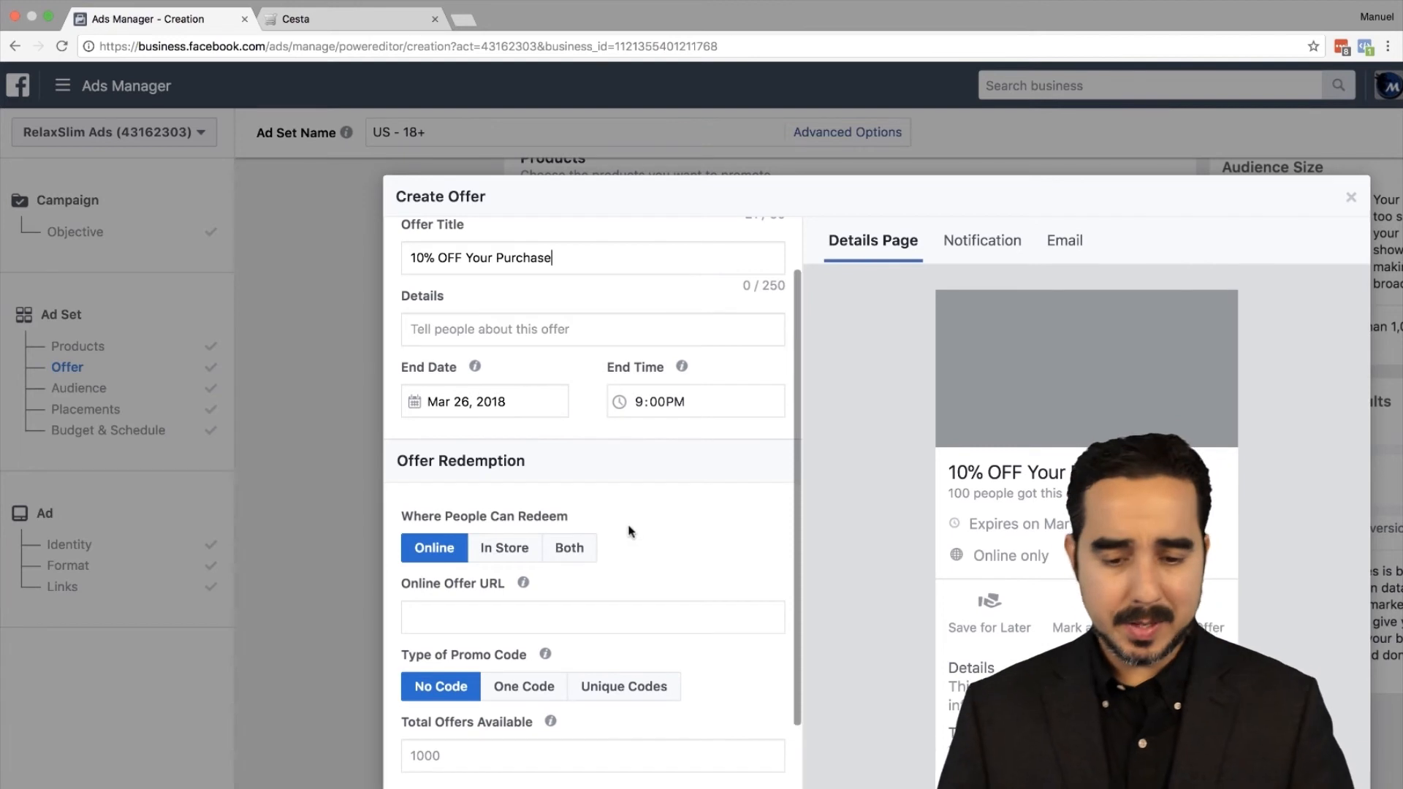
# Step: Make the offer In Store with One Code using a CODE128 barcode, then close the dialog
pyautogui.click(511, 549)
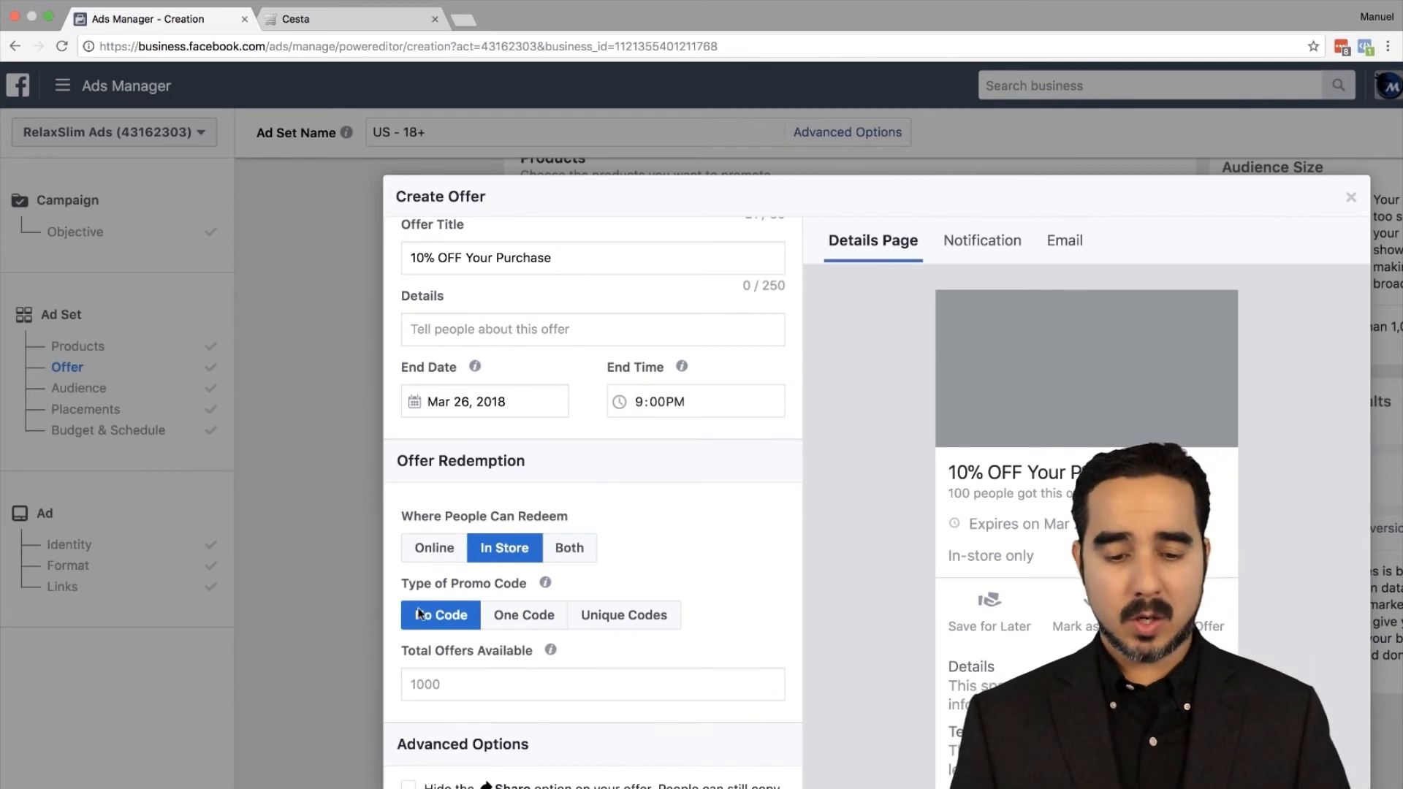
pyautogui.scroll(-3, 471, 640)
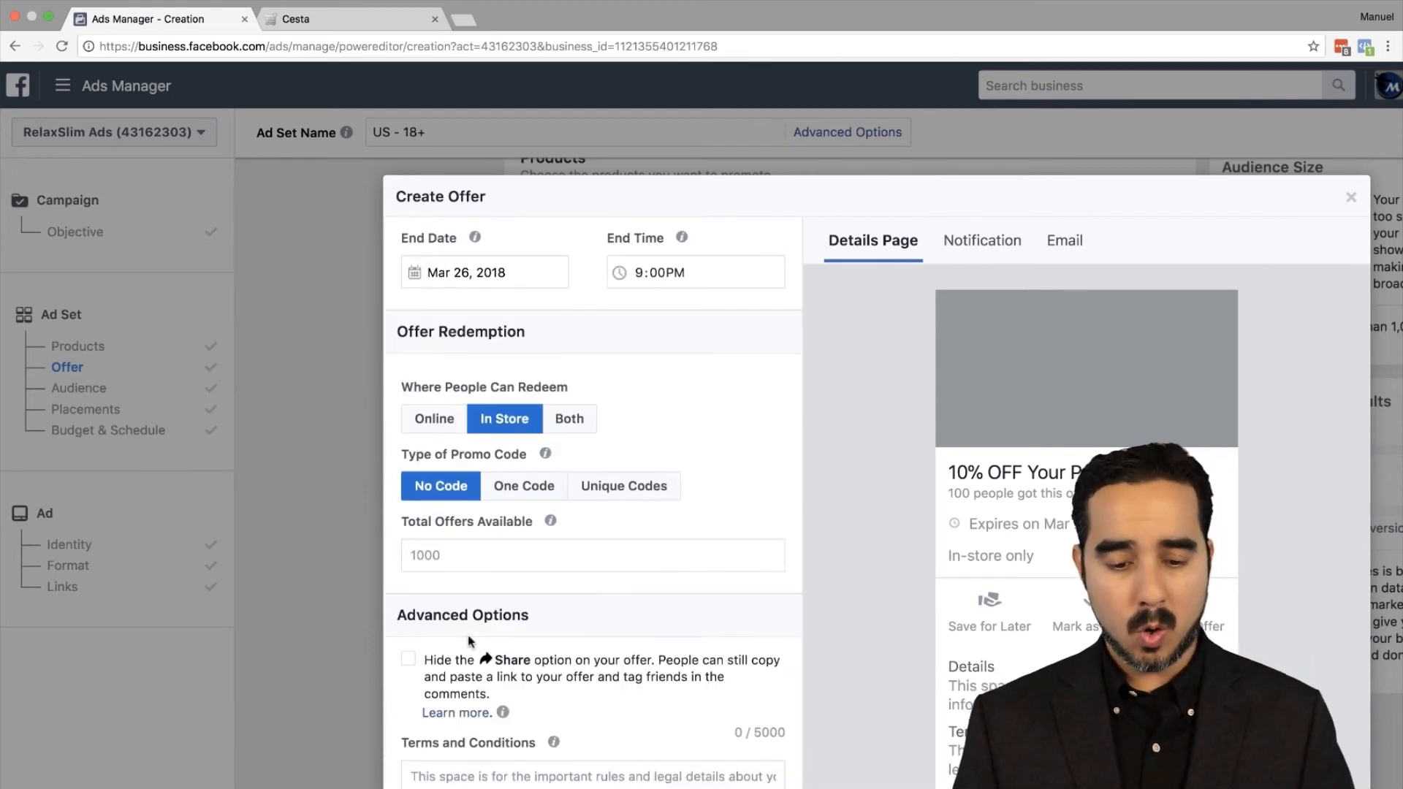
pyautogui.click(530, 488)
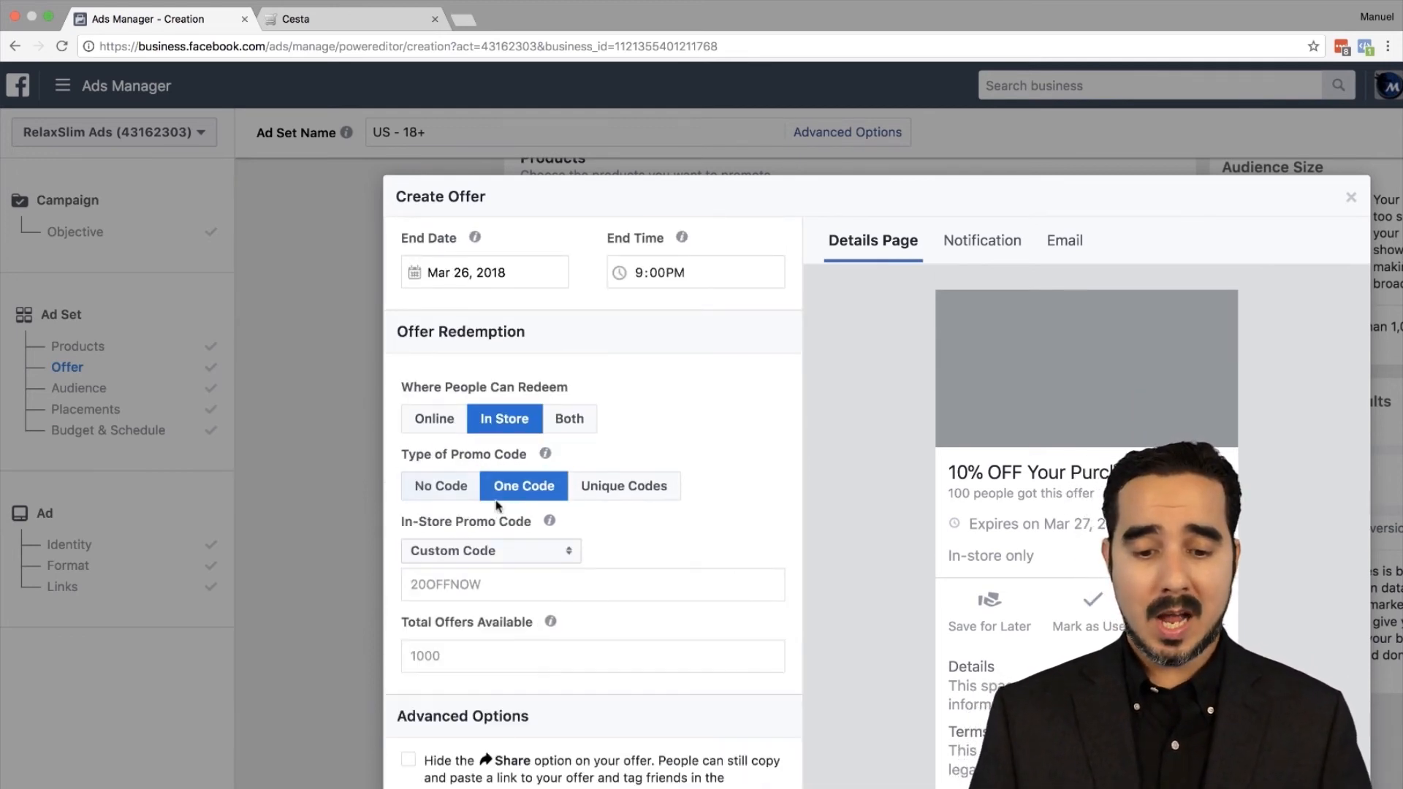
pyautogui.click(471, 556)
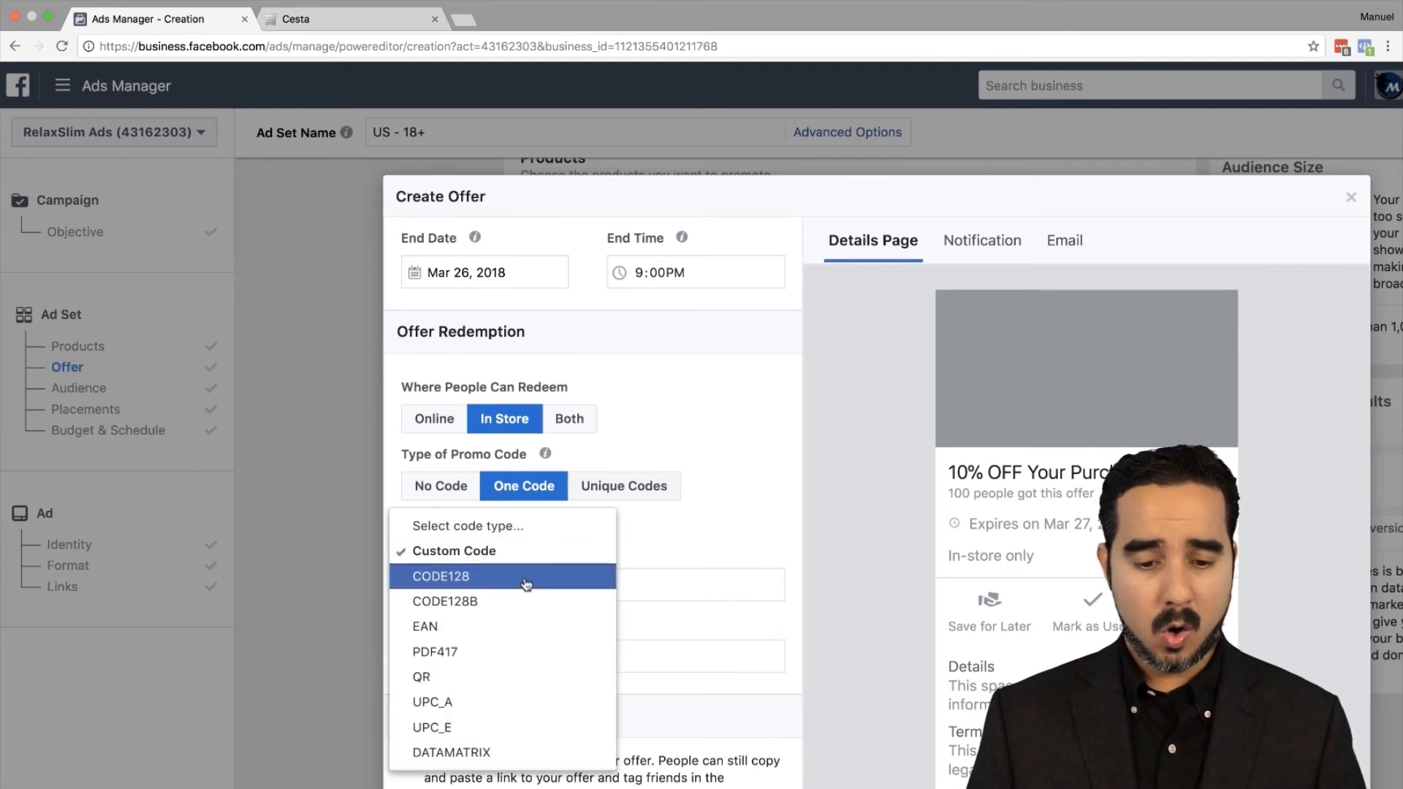
pyautogui.click(526, 584)
pyautogui.click(482, 581)
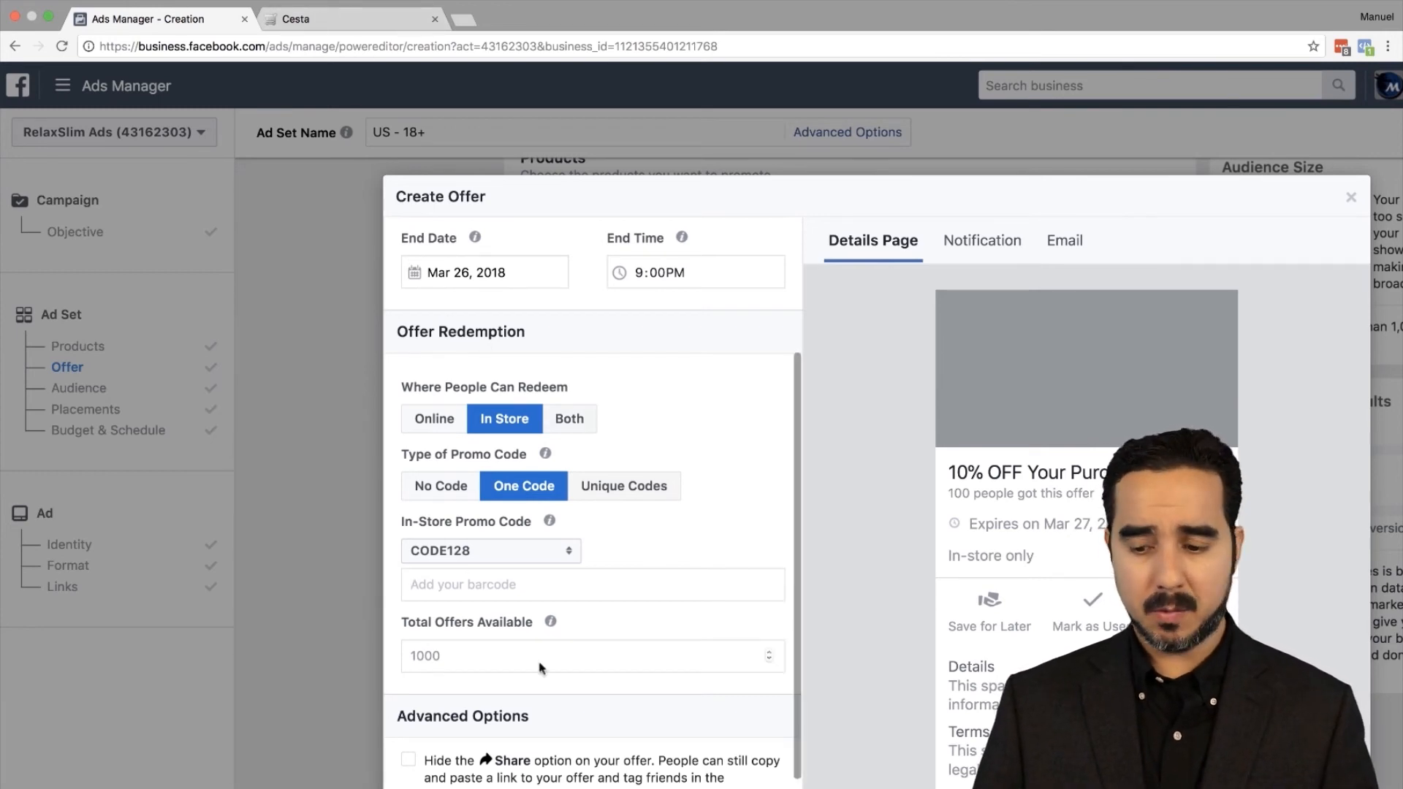
pyautogui.click(1351, 197)
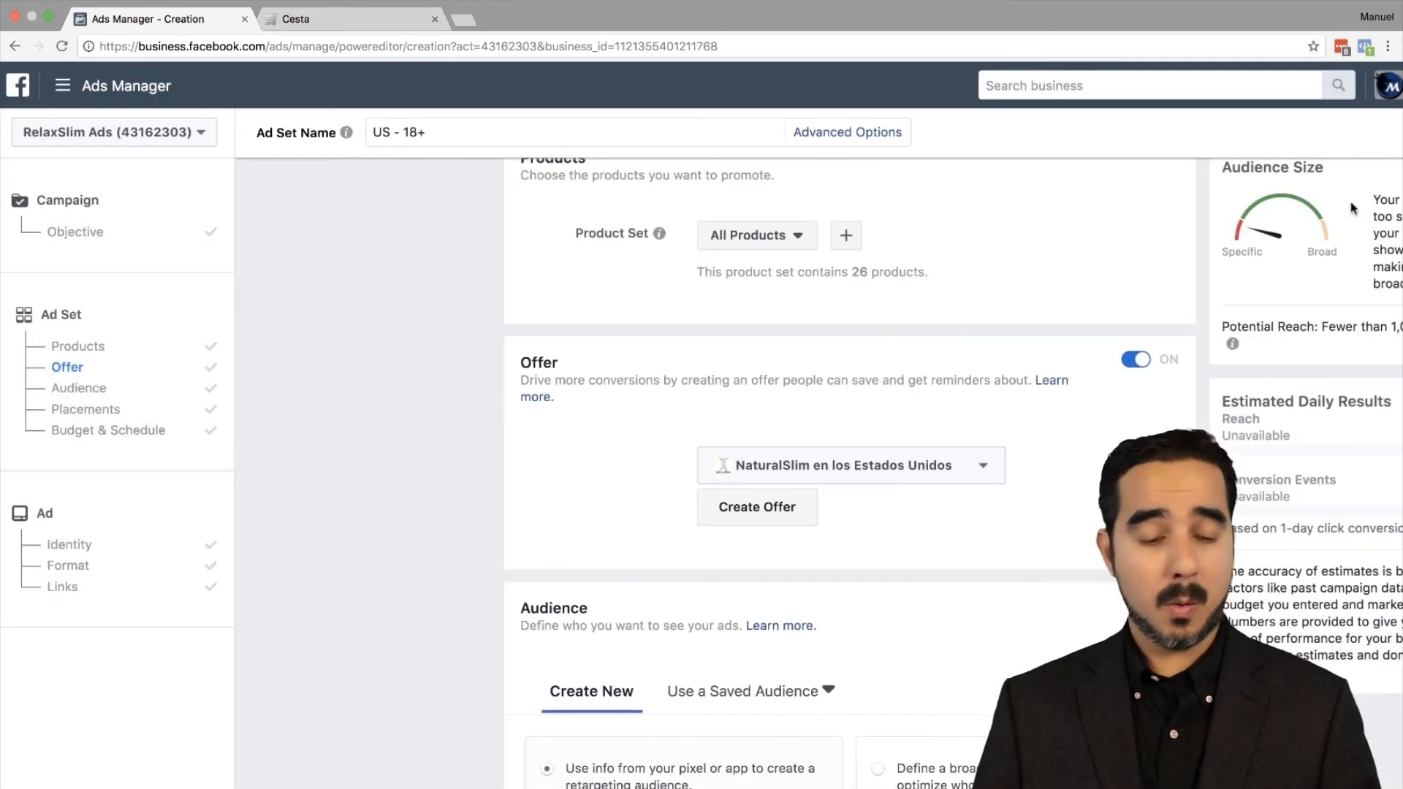
# Step: Continue the primary text with 'noticed you added some items to your cart but didnt complete your purchase.'
pyautogui.click(93, 526)
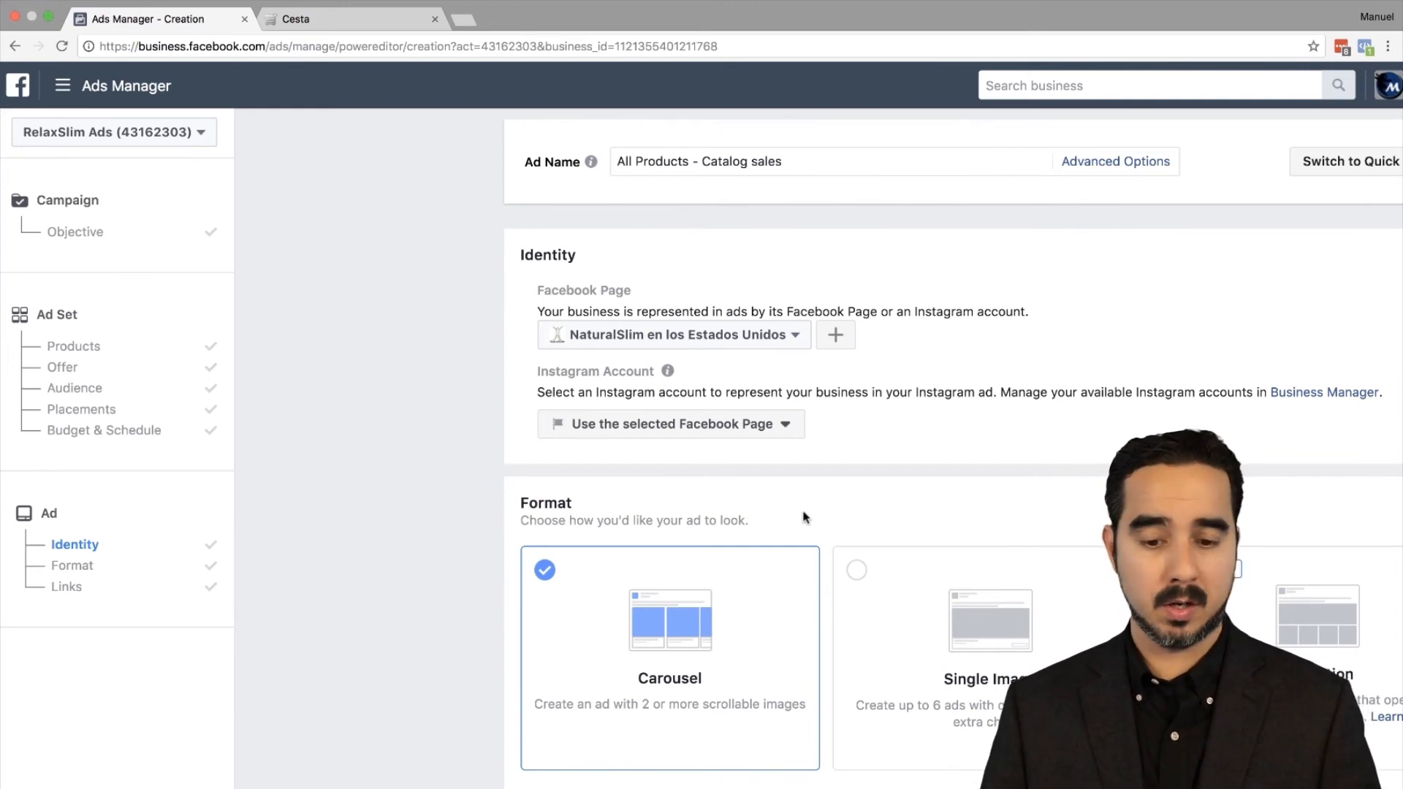
pyautogui.scroll(-5, 698, 731)
pyautogui.scroll(4, 699, 729)
pyautogui.scroll(-5, 698, 729)
pyautogui.click(684, 719)
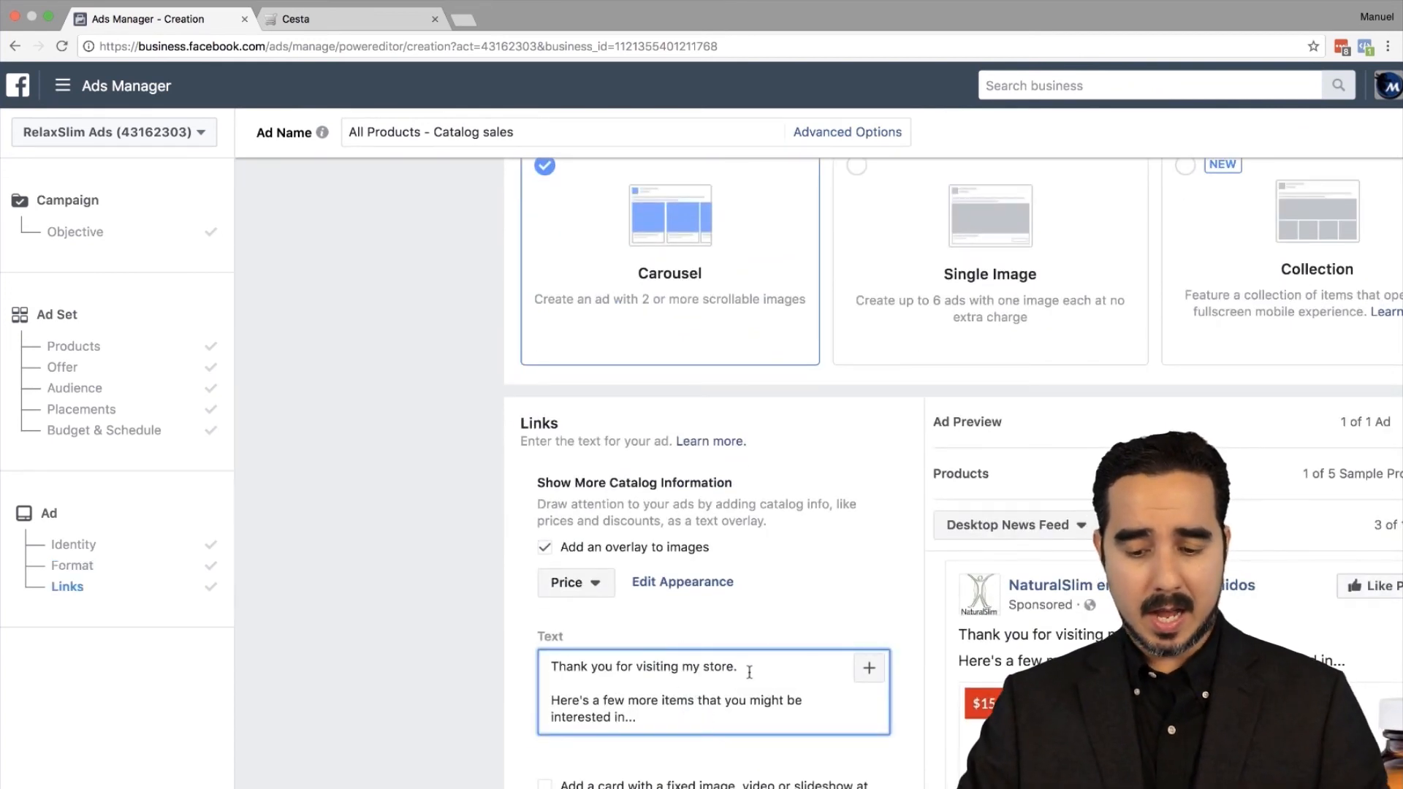
pyautogui.press('BackSpace')
pyautogui.write('noticed you ')
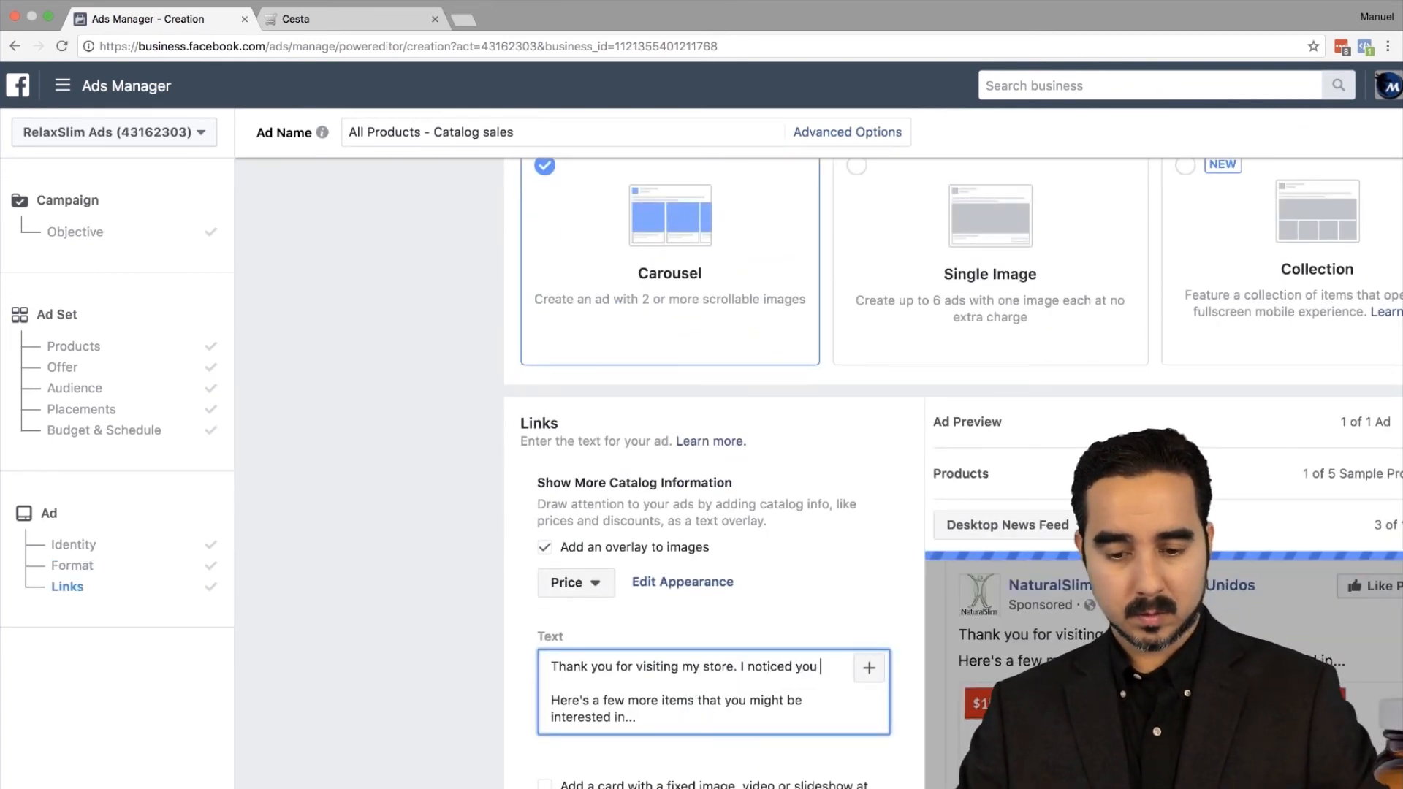
pyautogui.write('added some items to your cart bu')
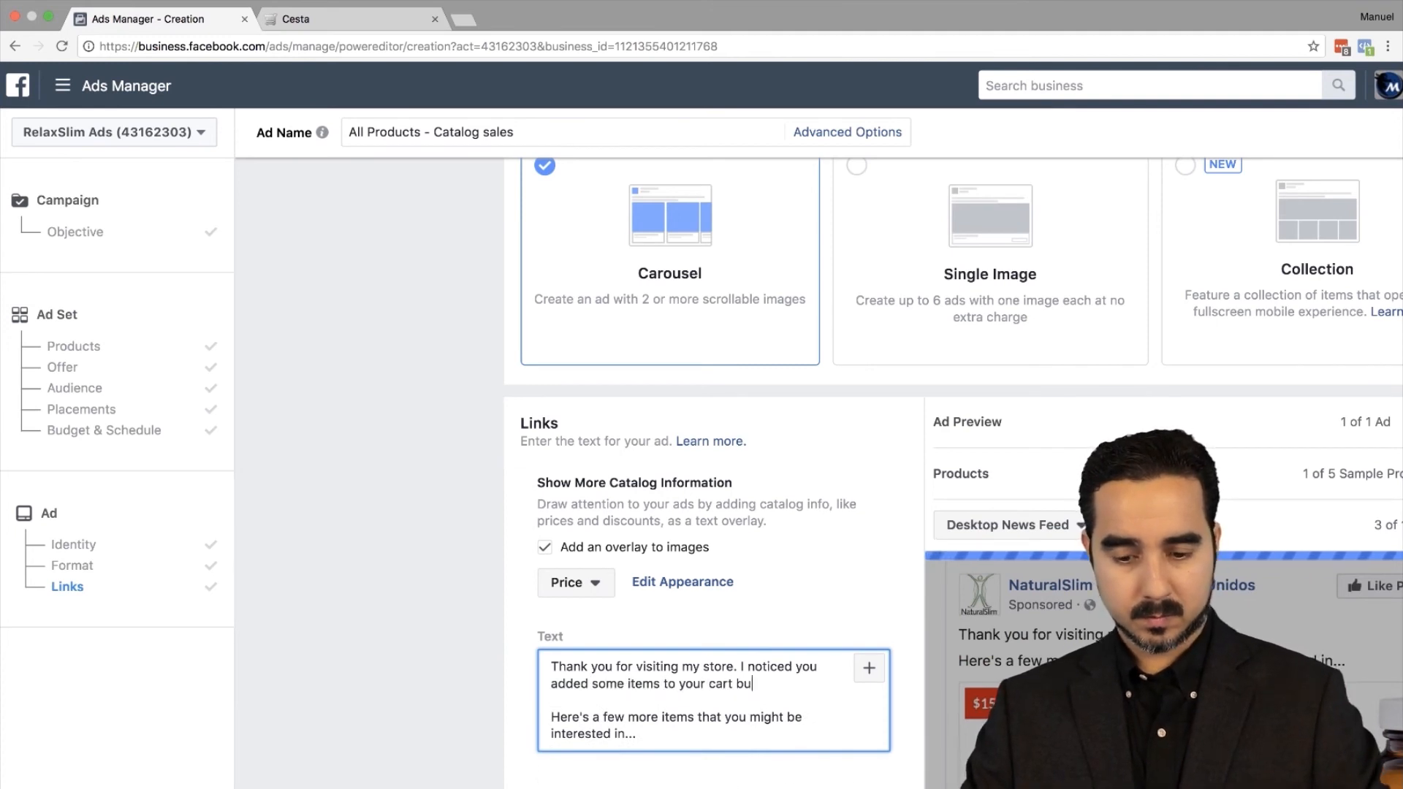
pyautogui.write('t didnt complete your purchase.')
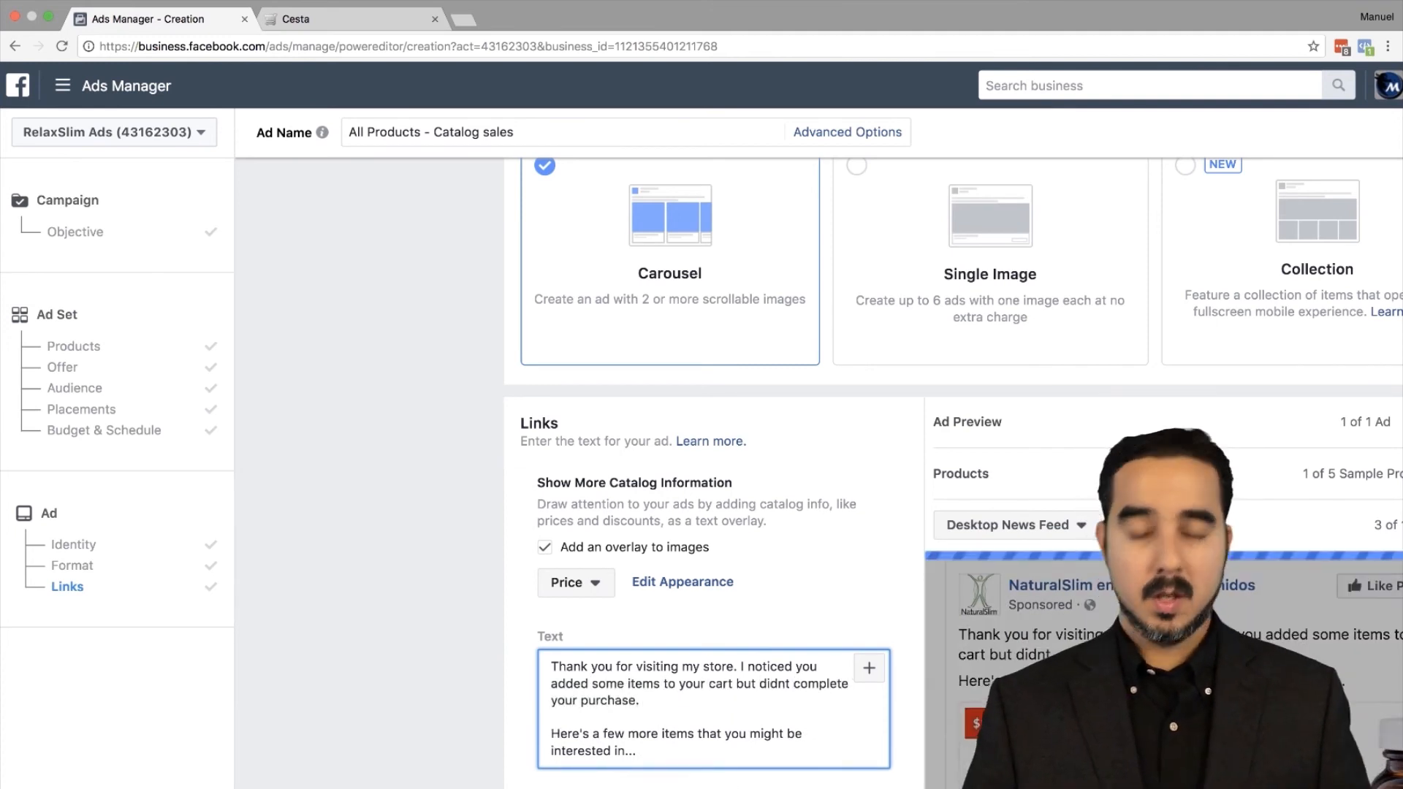